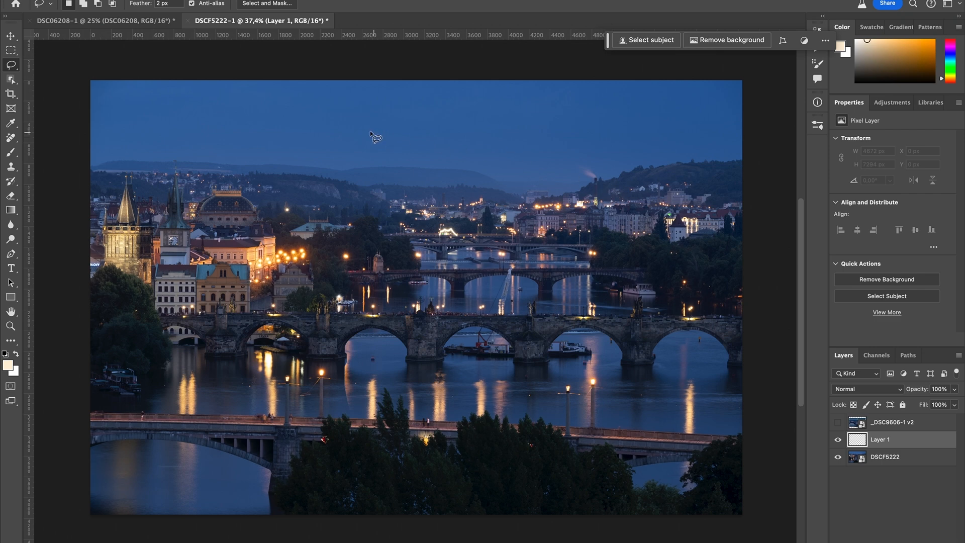
# Set up a soft light pink Brush with 0% hardness for annotating on Layer 1
pyautogui.press('b')
pyautogui.moveTo(402, 155); pyautogui.dragTo(328, 153)
pyautogui.click(950, 40)
pyautogui.moveTo(521, 254); pyautogui.dragTo(489, 251)
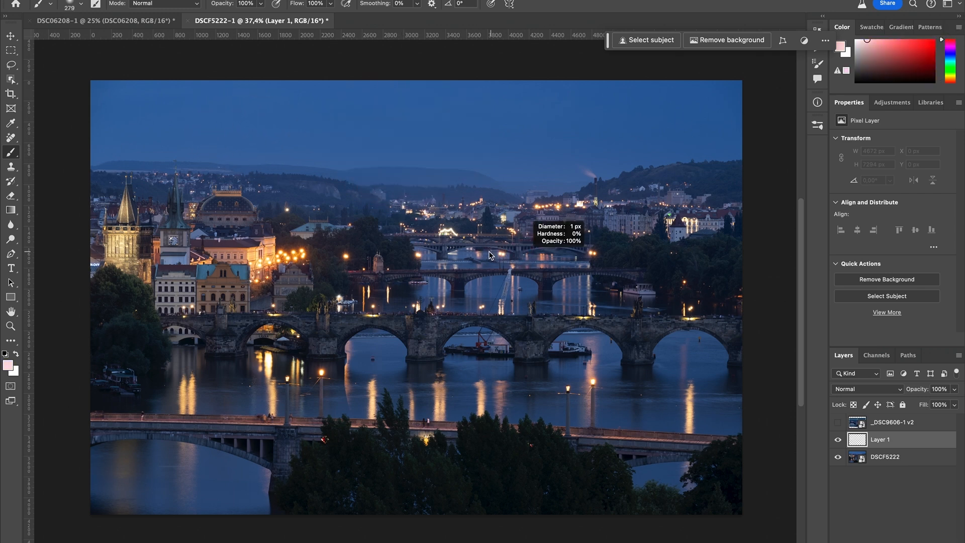
# Loop a pink brush stroke around the arched stone bridge and undo it
pyautogui.moveTo(389, 291)
pyautogui.mouseDown()
pyautogui.moveTo(687, 315)
pyautogui.moveTo(417, 354)
pyautogui.moveTo(336, 258)
pyautogui.mouseUp()
pyautogui.moveTo(441, 280)
pyautogui.mouseDown()
pyautogui.moveTo(455, 281)
pyautogui.moveTo(440, 280)
pyautogui.mouseUp()
pyautogui.moveTo(244, 304)
pyautogui.mouseDown()
pyautogui.moveTo(290, 287)
pyautogui.moveTo(507, 277)
pyautogui.moveTo(730, 328)
pyautogui.moveTo(714, 412)
pyautogui.moveTo(385, 349)
pyautogui.moveTo(235, 277)
pyautogui.mouseUp()
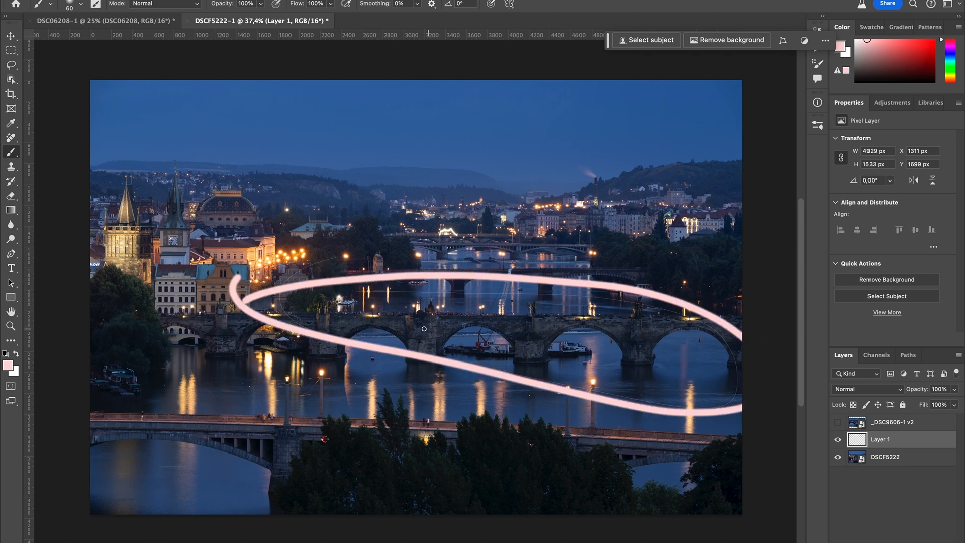
pyautogui.moveTo(423, 328); pyautogui.dragTo(410, 335)
pyautogui.press('super+z')
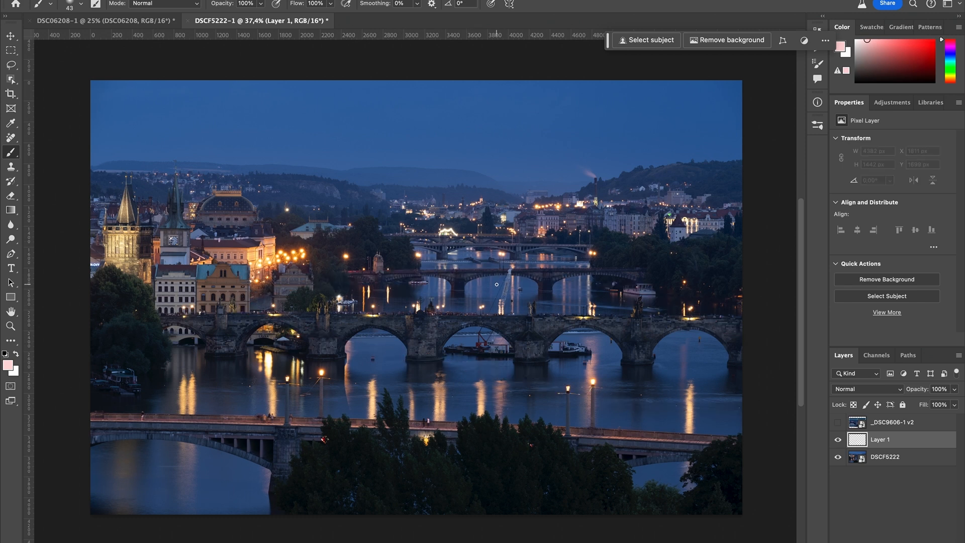
# Outline the photo's large right-hand area in pink, running from the sky past the bridges to the bottom trees
pyautogui.moveTo(389, 81)
pyautogui.mouseDown()
pyautogui.moveTo(361, 118)
pyautogui.moveTo(325, 238)
pyautogui.moveTo(316, 284)
pyautogui.moveTo(323, 344)
pyautogui.moveTo(279, 486)
pyautogui.moveTo(430, 529)
pyautogui.moveTo(765, 506)
pyautogui.moveTo(808, 176)
pyautogui.moveTo(710, 81)
pyautogui.mouseUp()
pyautogui.moveTo(585, 67); pyautogui.dragTo(458, 51)
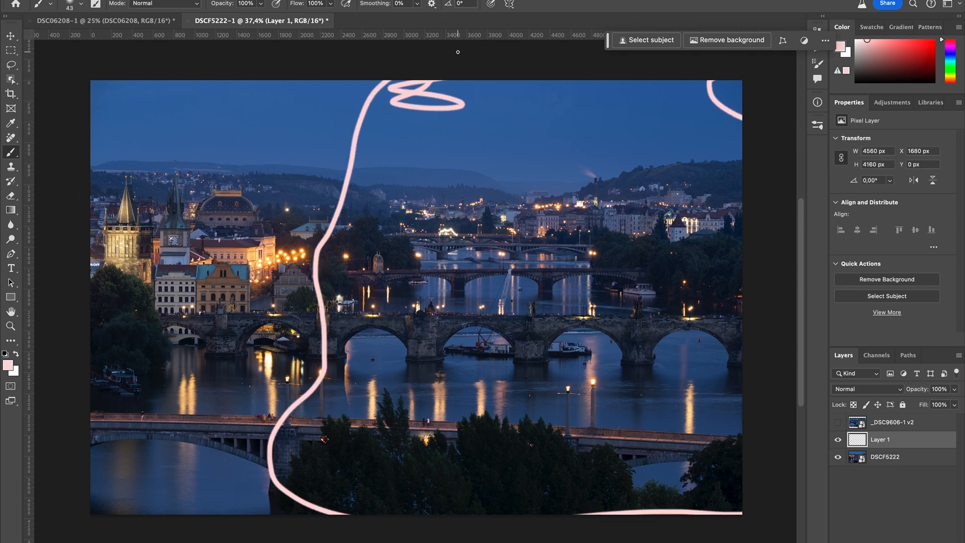
# Circle the lit towers and buildings on the left bank in red, and draw a vertical red dividing line through the photo
pyautogui.click(933, 41)
pyautogui.moveTo(245, 199); pyautogui.dragTo(237, 196)
pyautogui.moveTo(95, 146)
pyautogui.mouseDown()
pyautogui.moveTo(320, 229)
pyautogui.moveTo(42, 305)
pyautogui.mouseUp()
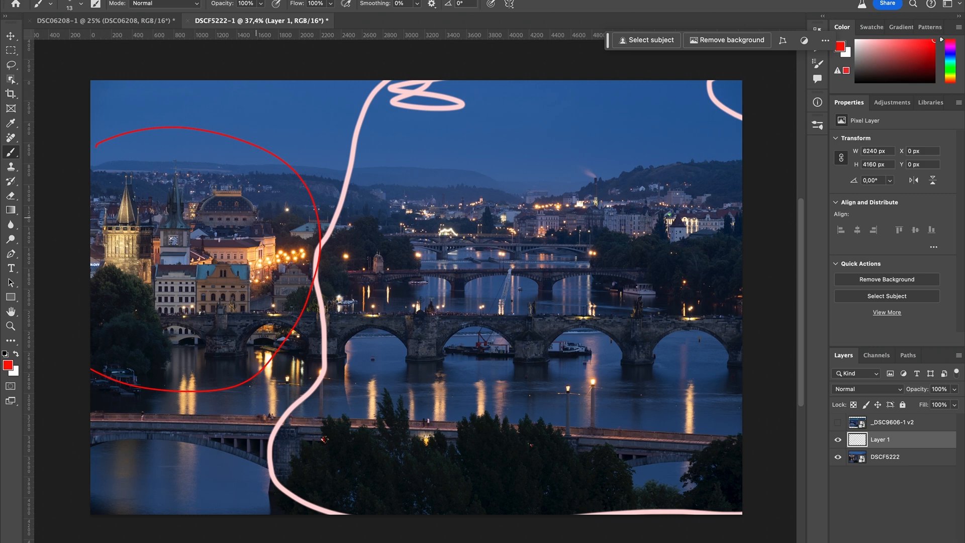
pyautogui.moveTo(133, 132)
pyautogui.mouseDown()
pyautogui.moveTo(273, 151)
pyautogui.moveTo(280, 336)
pyautogui.moveTo(129, 345)
pyautogui.moveTo(101, 161)
pyautogui.moveTo(178, 141)
pyautogui.mouseUp()
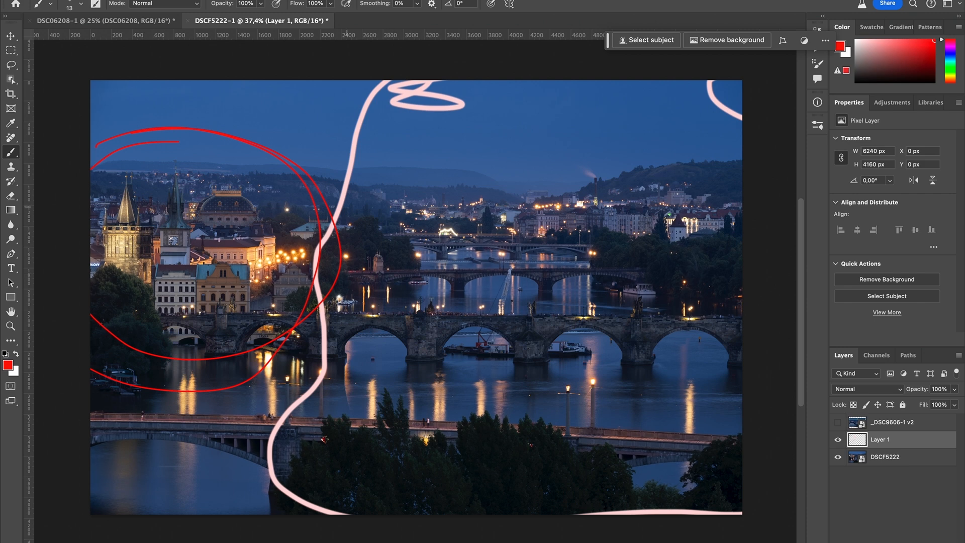
pyautogui.moveTo(319, 156)
pyautogui.mouseDown()
pyautogui.moveTo(432, 227)
pyautogui.moveTo(368, 150)
pyautogui.moveTo(384, 184)
pyautogui.mouseUp()
pyautogui.moveTo(302, 77); pyautogui.dragTo(284, 528)
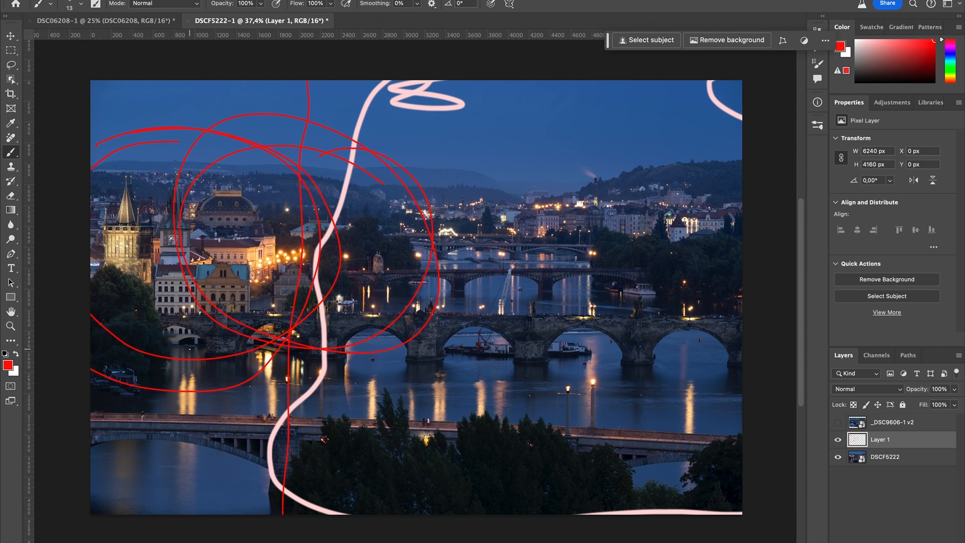
# Show the _DSC9606-1 v2 layer and enlarge it to about 7344 × 4133 px, positioned over the canvas
pyautogui.click(838, 422)
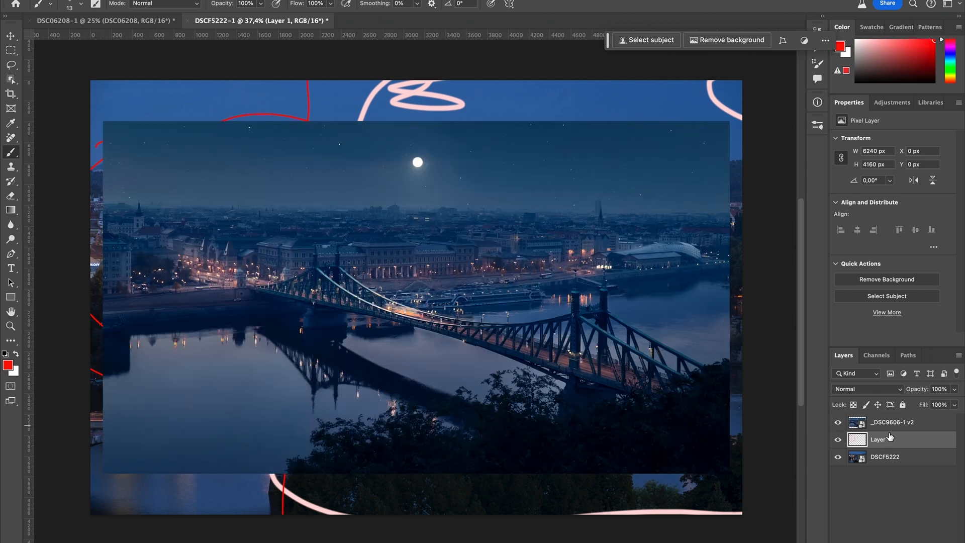
pyautogui.click(859, 425)
pyautogui.hotkey('ctrl', 't')
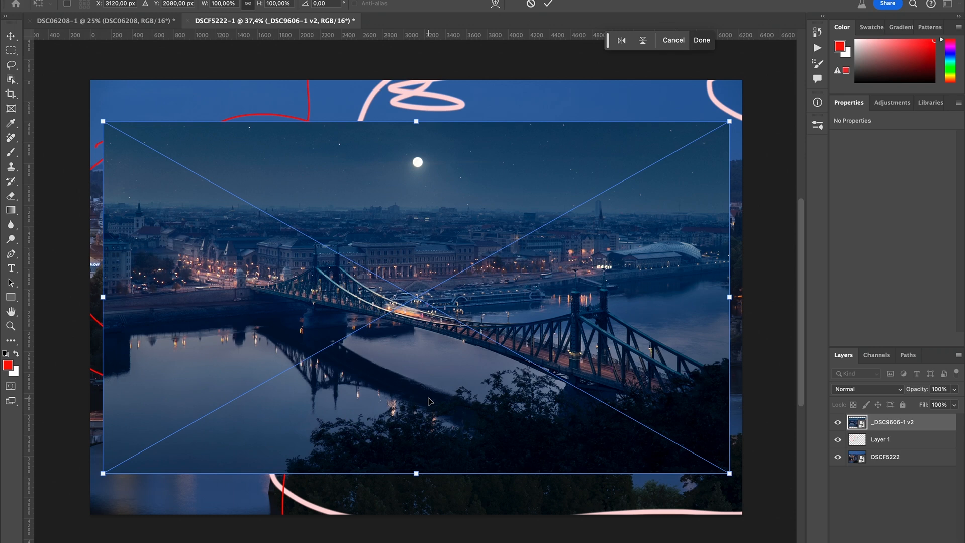
pyautogui.moveTo(103, 472); pyautogui.dragTo(50, 536)
pyautogui.moveTo(730, 121); pyautogui.dragTo(804, 79)
pyautogui.moveTo(561, 316); pyautogui.dragTo(569, 313)
pyautogui.press('Return')
# Add a new layer and, in red, circle the moon and the bridge's lit section with an arrow linking them
pyautogui.press('b')
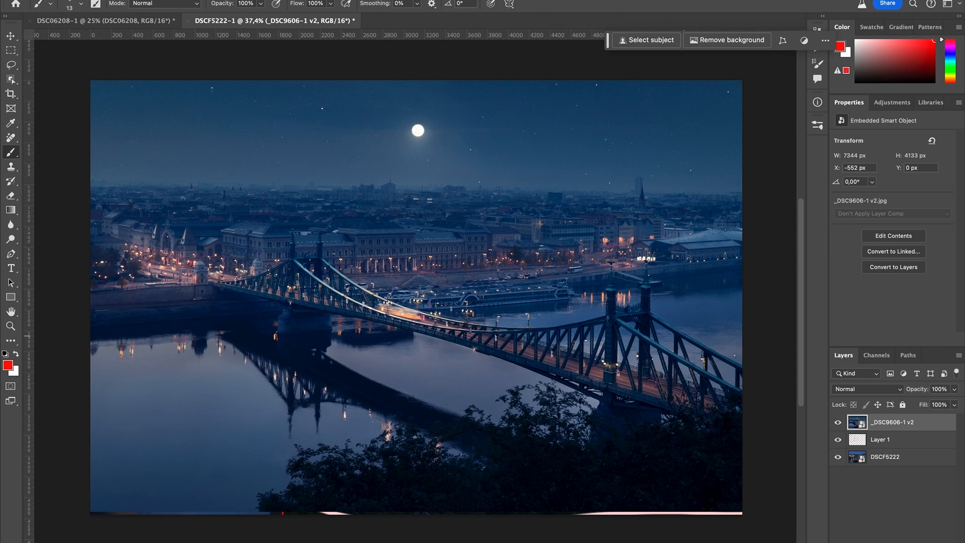
pyautogui.hotkey('ctrl', 'shift', 'alt', 'n')
pyautogui.moveTo(412, 104)
pyautogui.mouseDown()
pyautogui.moveTo(438, 135)
pyautogui.moveTo(409, 190)
pyautogui.moveTo(411, 276)
pyautogui.moveTo(420, 279)
pyautogui.moveTo(397, 344)
pyautogui.moveTo(402, 287)
pyautogui.mouseUp()
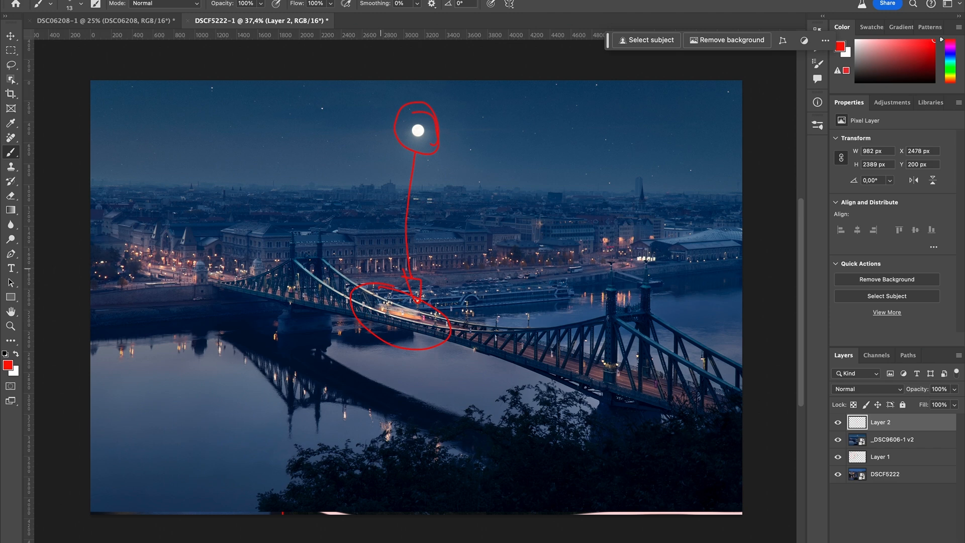
# Mark the bridge, skyline, riverbank and foreground bushes with red outlines, and add diagonal strokes across the water
pyautogui.moveTo(271, 233)
pyautogui.mouseDown()
pyautogui.moveTo(360, 348)
pyautogui.moveTo(686, 437)
pyautogui.moveTo(760, 384)
pyautogui.moveTo(654, 308)
pyautogui.moveTo(363, 247)
pyautogui.mouseUp()
pyautogui.moveTo(181, 168)
pyautogui.mouseDown()
pyautogui.moveTo(146, 284)
pyautogui.moveTo(473, 265)
pyautogui.moveTo(703, 212)
pyautogui.moveTo(120, 205)
pyautogui.mouseUp()
pyautogui.moveTo(245, 324); pyautogui.dragTo(53, 366)
pyautogui.moveTo(174, 336); pyautogui.dragTo(92, 448)
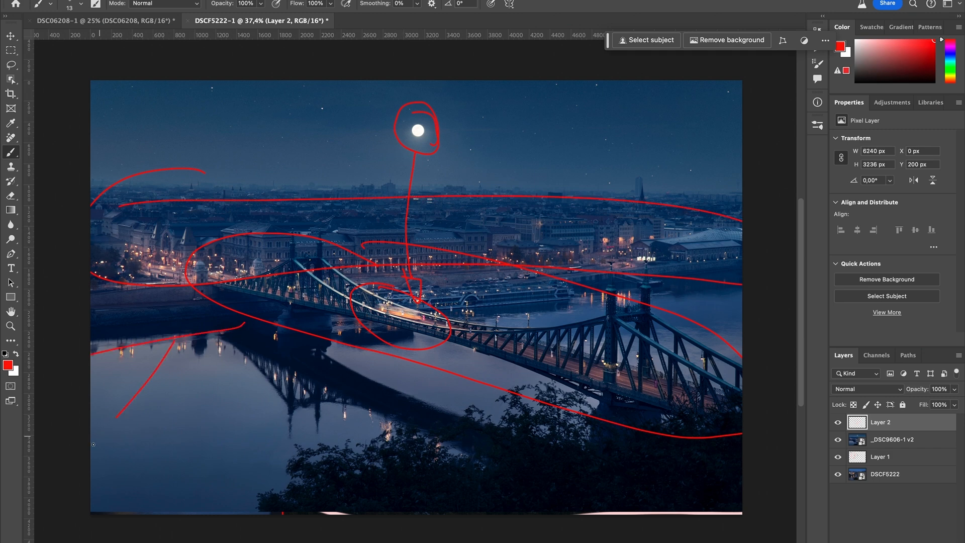
pyautogui.moveTo(340, 375); pyautogui.dragTo(175, 480)
pyautogui.moveTo(415, 400); pyautogui.dragTo(428, 398)
pyautogui.moveTo(452, 400); pyautogui.dragTo(341, 471)
pyautogui.moveTo(515, 431); pyautogui.dragTo(438, 501)
pyautogui.moveTo(716, 312)
pyautogui.mouseDown()
pyautogui.moveTo(739, 307)
pyautogui.moveTo(743, 319)
pyautogui.mouseUp()
pyautogui.moveTo(492, 387); pyautogui.dragTo(311, 516)
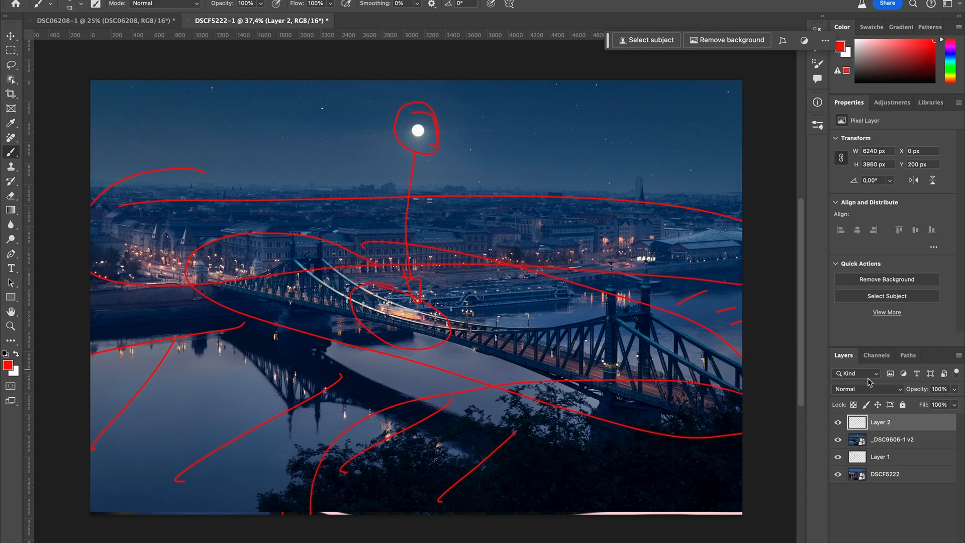
# Hide Layer 2, _DSC9606-1 v2 and Layer 1 so only the DSCF5222 photo is shown
pyautogui.click(838, 440)
pyautogui.click(838, 424)
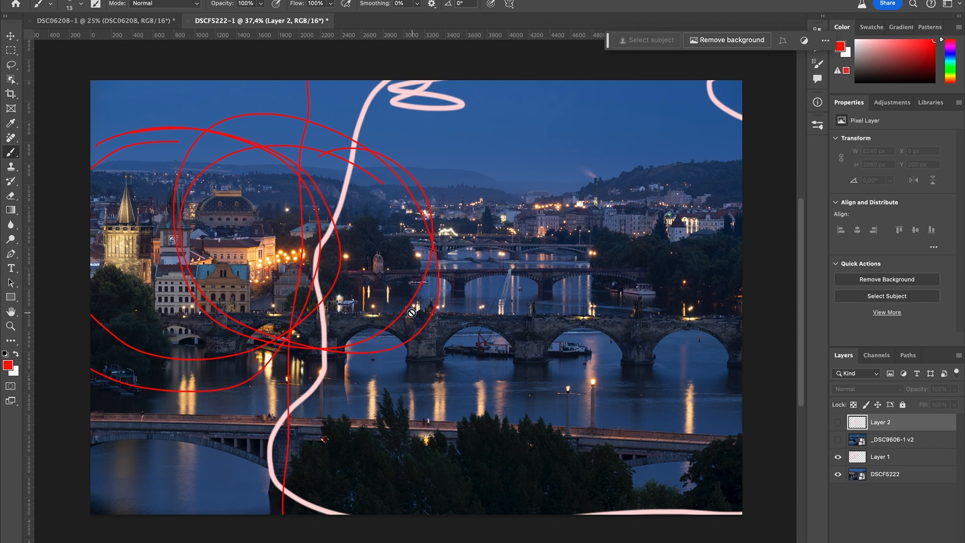
pyautogui.click(836, 440)
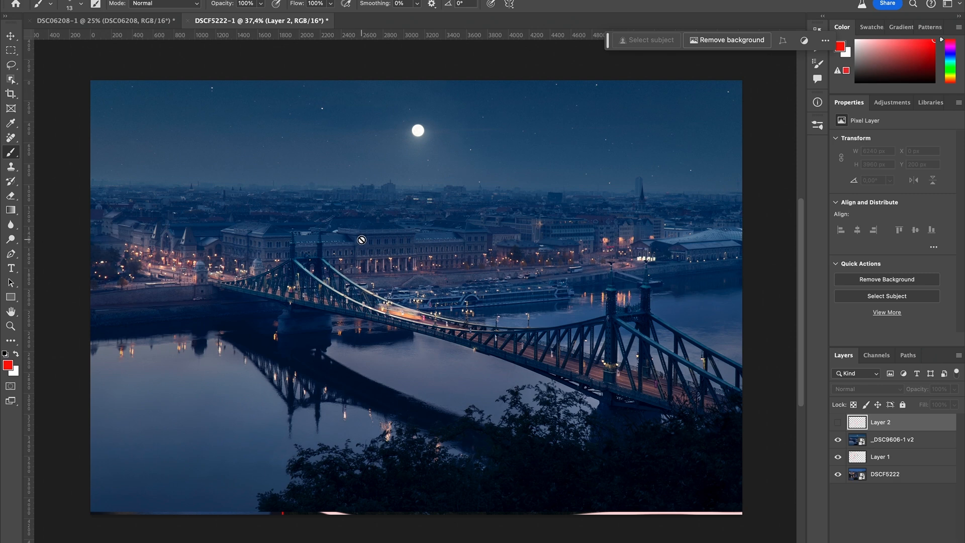
pyautogui.click(837, 442)
pyautogui.click(838, 457)
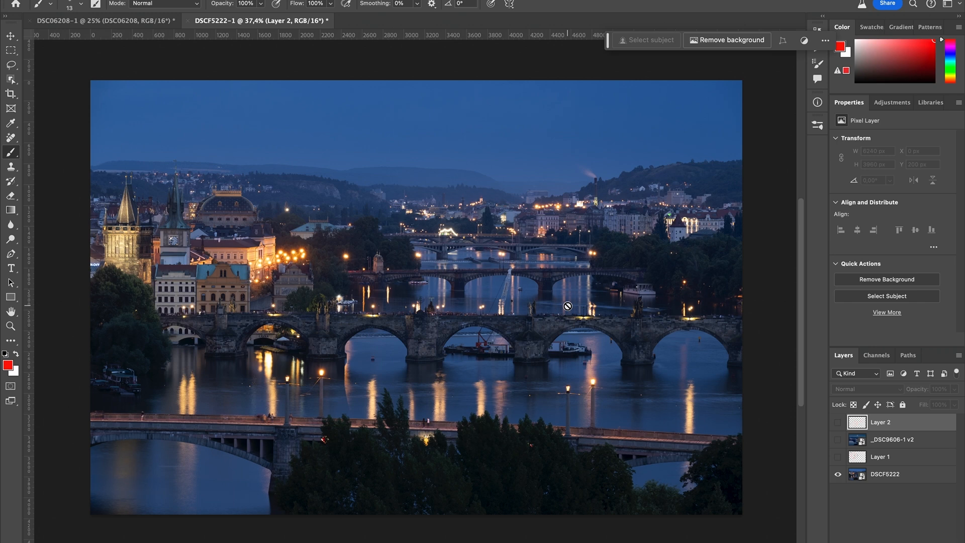
# Crop the DSCF5222 photo to a tall vertical frame around the left-bank towers, with Delete Cropped Pixels turned off
pyautogui.click(855, 477)
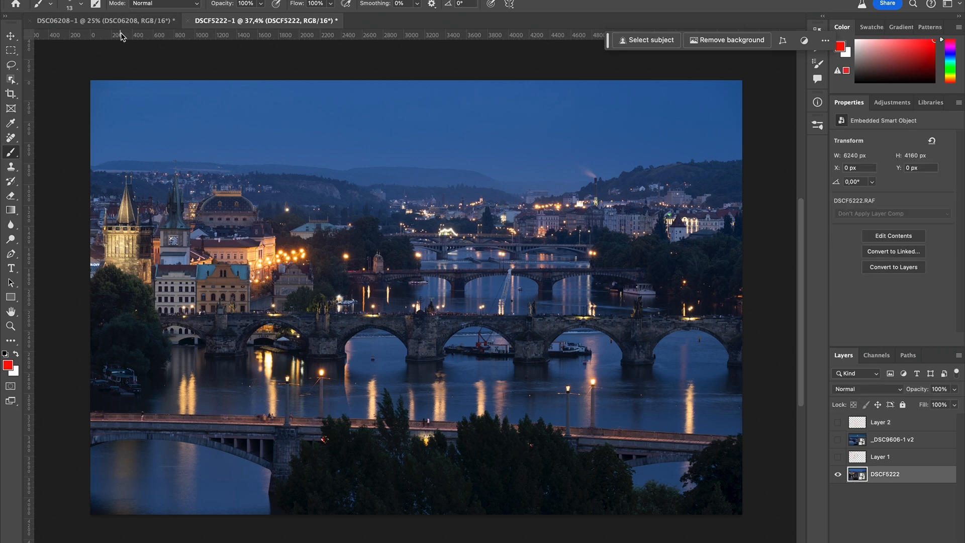
pyautogui.click(11, 94)
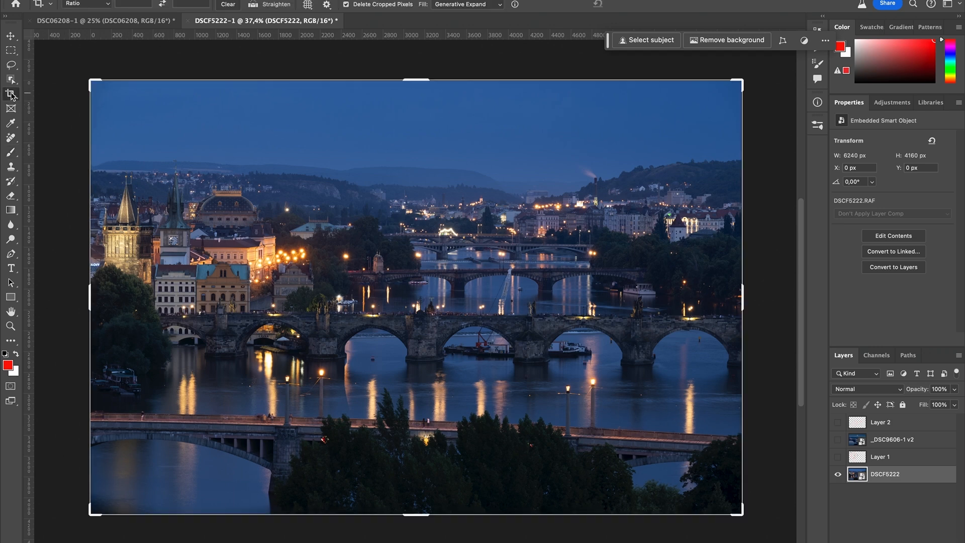
pyautogui.moveTo(741, 296); pyautogui.dragTo(543, 268)
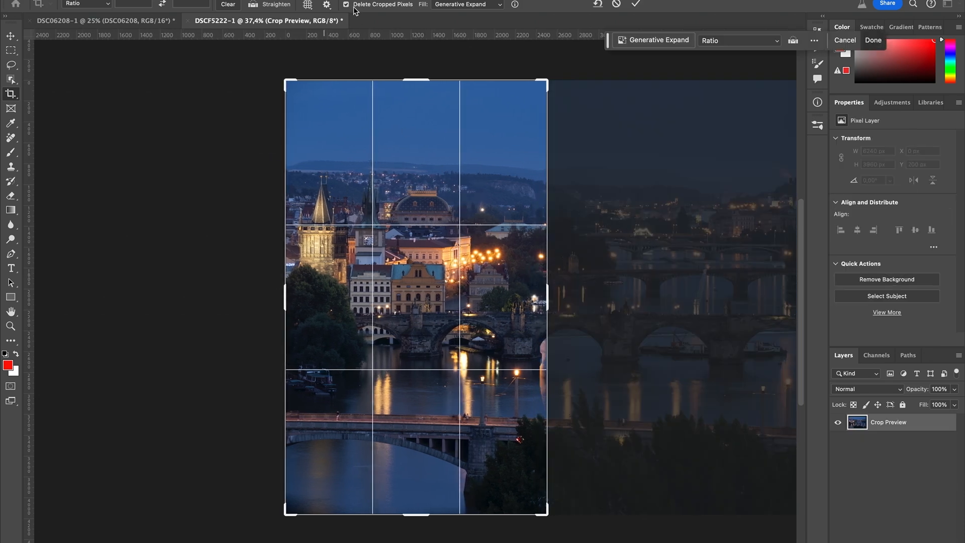
pyautogui.press('Return')
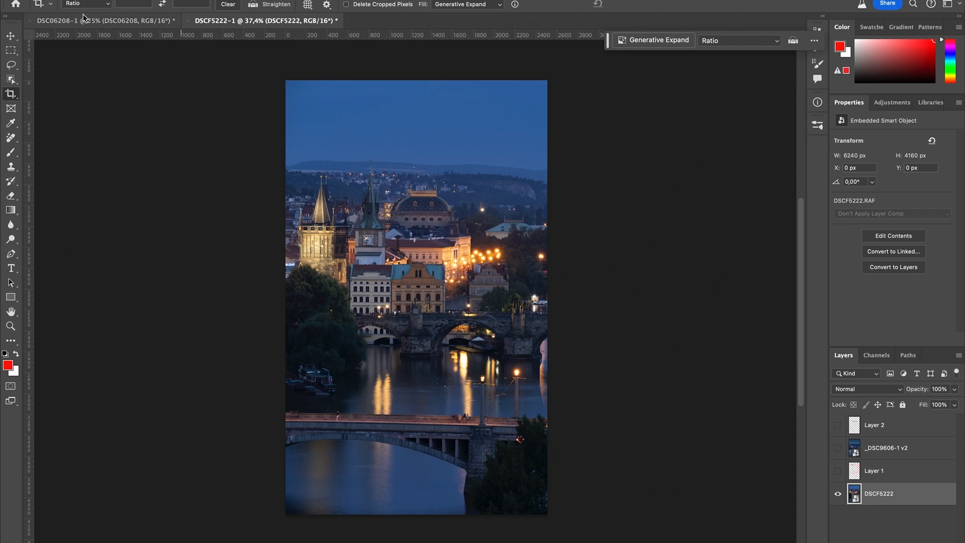
# Crop away the bottom of the vertical frame to just below the foreground bridge
pyautogui.click(10, 94)
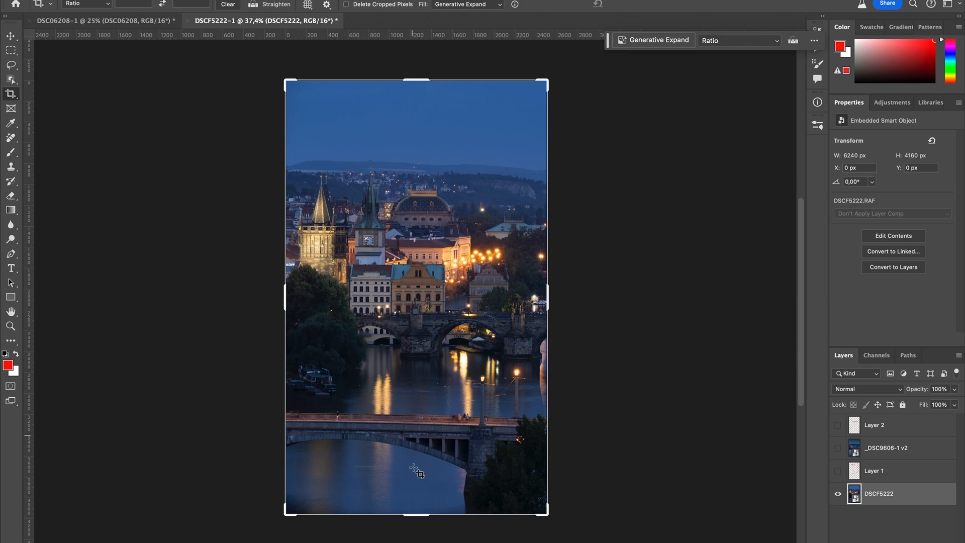
pyautogui.moveTo(421, 514); pyautogui.dragTo(427, 485)
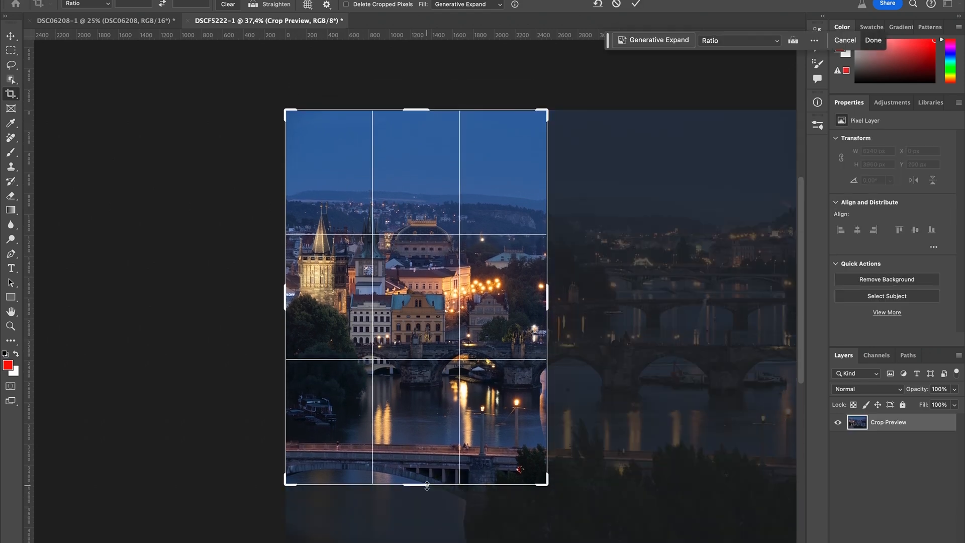
pyautogui.press('Return')
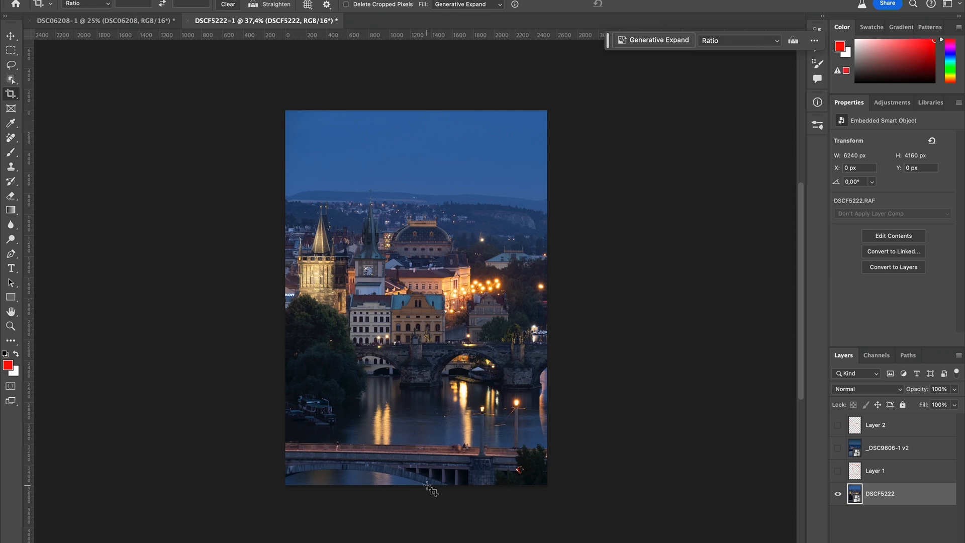
# Open DSCF5222.RAF in Camera Raw and set Exposure to +0.80, Contrast +13, Highlights -31, Shadows -9, Whites -100 and Blacks -8
pyautogui.press('super+plus')
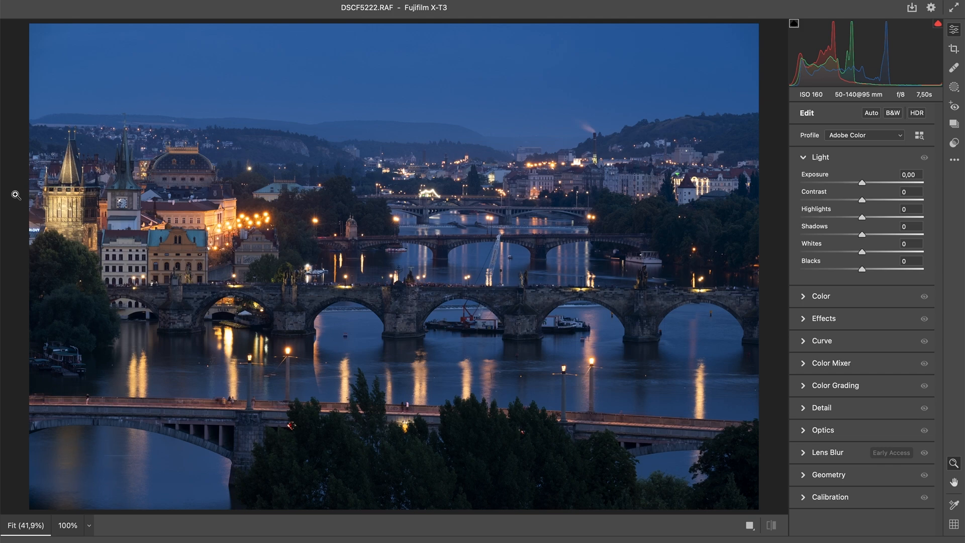
pyautogui.moveTo(864, 185); pyautogui.dragTo(857, 269)
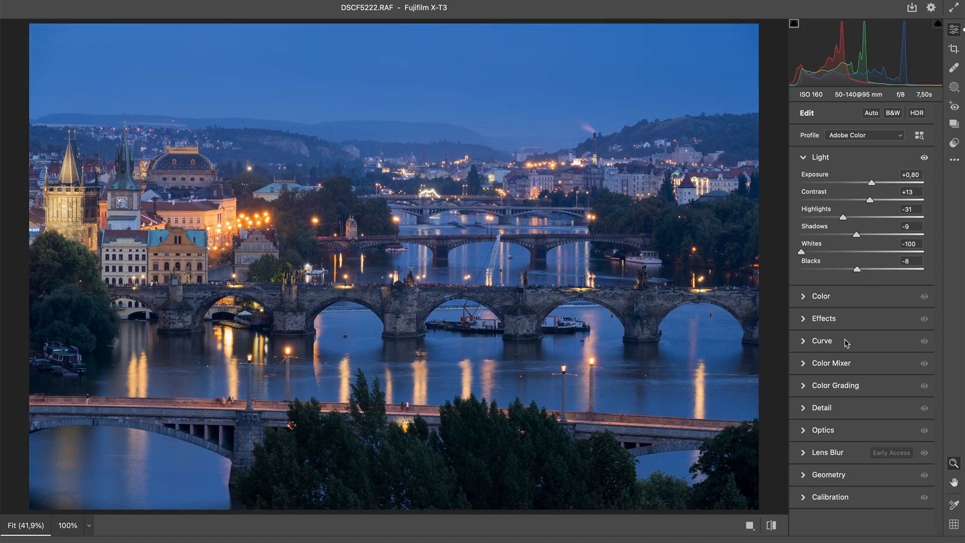
# Set the white balance temperature to 5050, and reduce saturation of Aquas to -19 and Blues to -28
pyautogui.click(838, 297)
pyautogui.moveTo(861, 224); pyautogui.dragTo(838, 221)
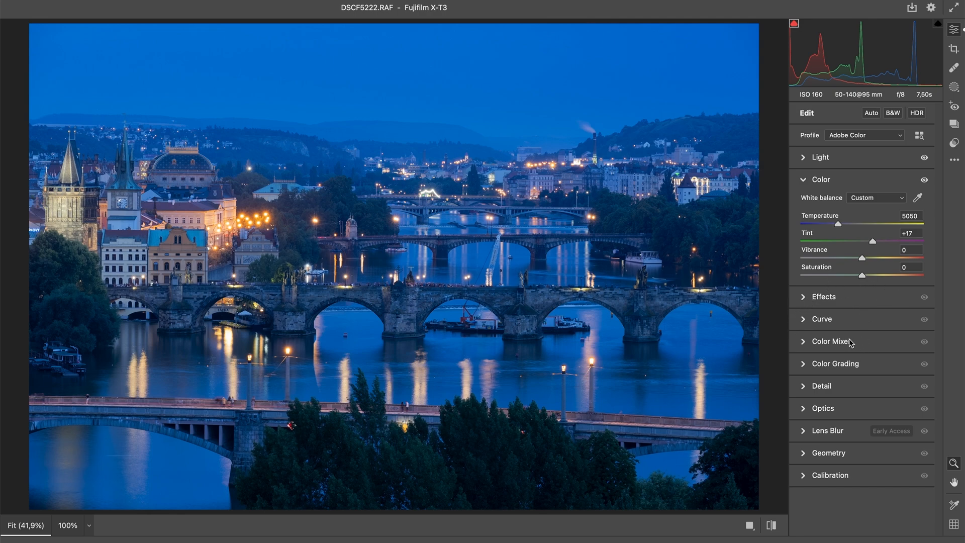
pyautogui.click(850, 343)
pyautogui.click(837, 299)
pyautogui.moveTo(863, 420)
pyautogui.mouseDown()
pyautogui.moveTo(827, 417)
pyautogui.moveTo(848, 415)
pyautogui.mouseUp()
pyautogui.moveTo(861, 400); pyautogui.dragTo(850, 402)
pyautogui.click(924, 247)
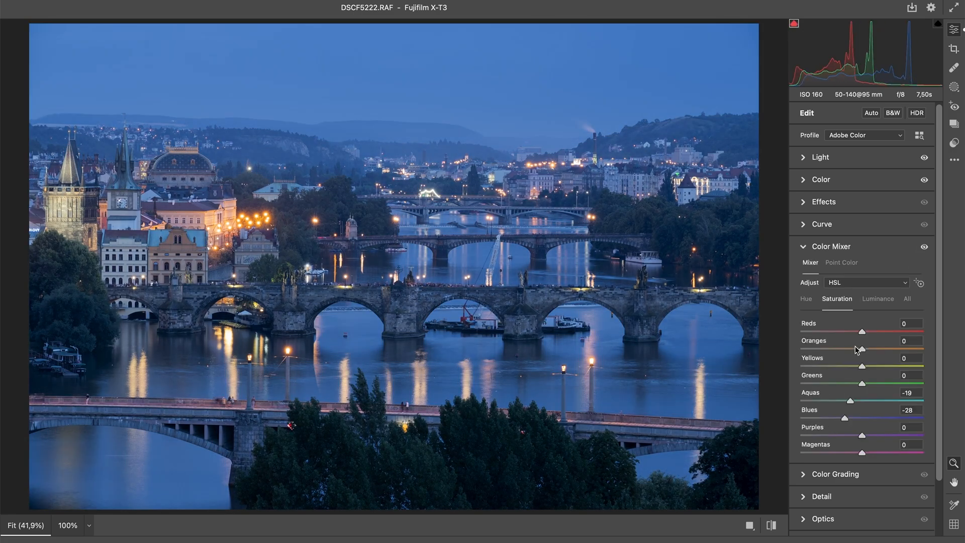
# Darken the photo by setting Exposure to -0.40
pyautogui.click(850, 158)
pyautogui.moveTo(861, 180); pyautogui.dragTo(857, 177)
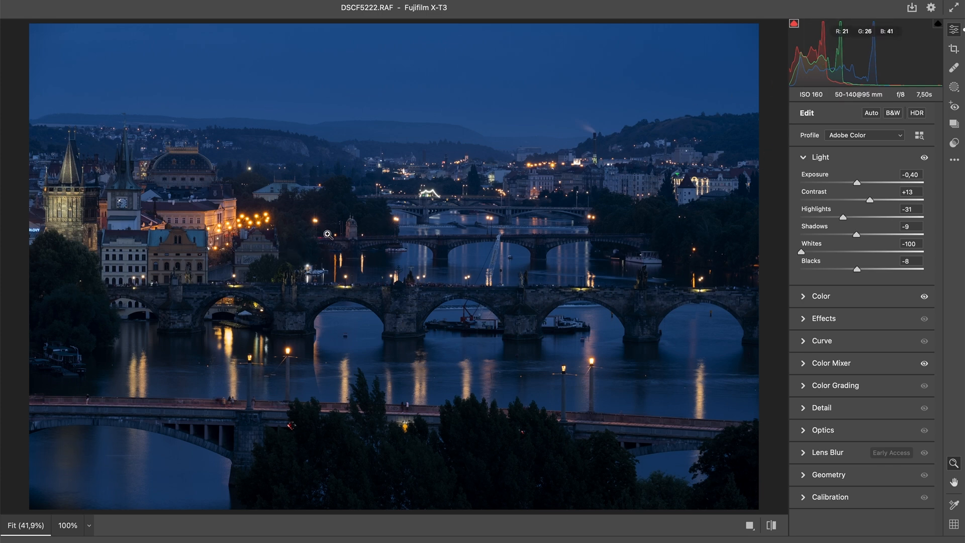
# Crop the raw photo to a vertical 4 x 5 / 8 x 10 frame around the left-bank towers and the bridge arch
pyautogui.press('c')
pyautogui.moveTo(680, 259); pyautogui.dragTo(523, 265)
pyautogui.click(864, 131)
pyautogui.click(864, 157)
pyautogui.moveTo(415, 266); pyautogui.dragTo(421, 290)
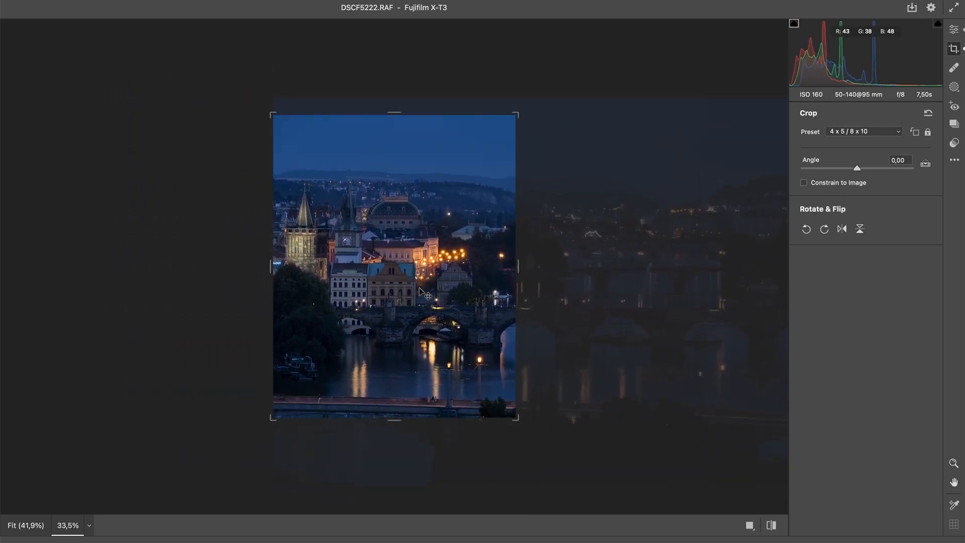
pyautogui.press('Return')
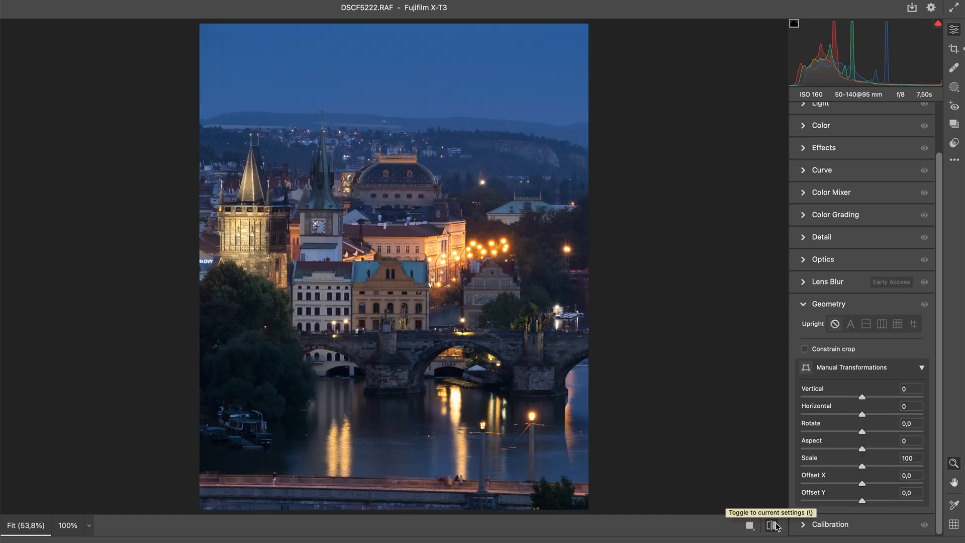
# Compare the cropped photo repeatedly between its default and current settings
pyautogui.click(775, 525)
pyautogui.click(775, 525)
pyautogui.click(774, 525)
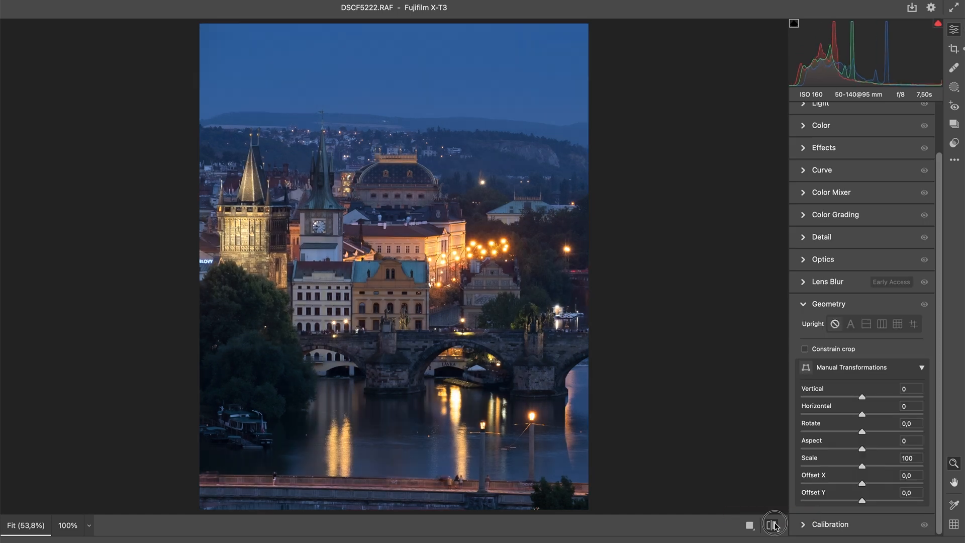
pyautogui.click(775, 525)
pyautogui.click(775, 526)
pyautogui.click(775, 525)
pyautogui.click(774, 525)
# Apply automatic Upright perspective correction to the photo
pyautogui.click(850, 324)
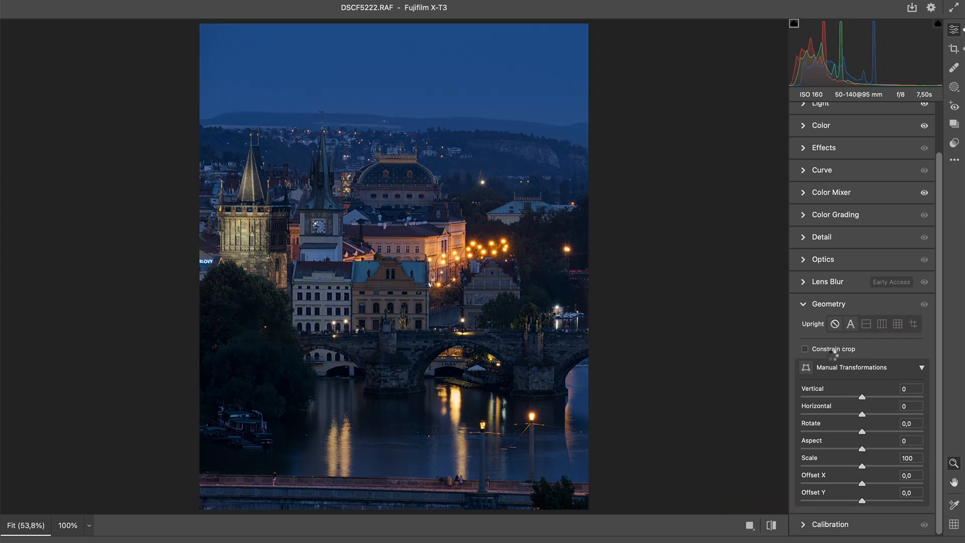
pyautogui.click(840, 307)
# Set Whites to +6 and Highlights to -30, and set the Blues saturation to -21
pyautogui.click(865, 159)
pyautogui.moveTo(799, 253); pyautogui.dragTo(873, 254)
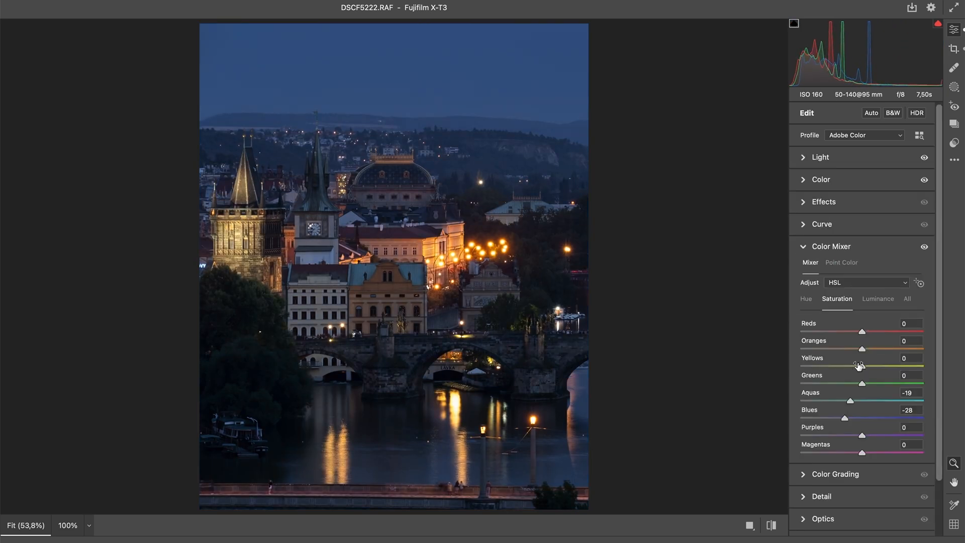
pyautogui.moveTo(857, 418); pyautogui.dragTo(848, 418)
pyautogui.click(835, 246)
pyautogui.click(824, 157)
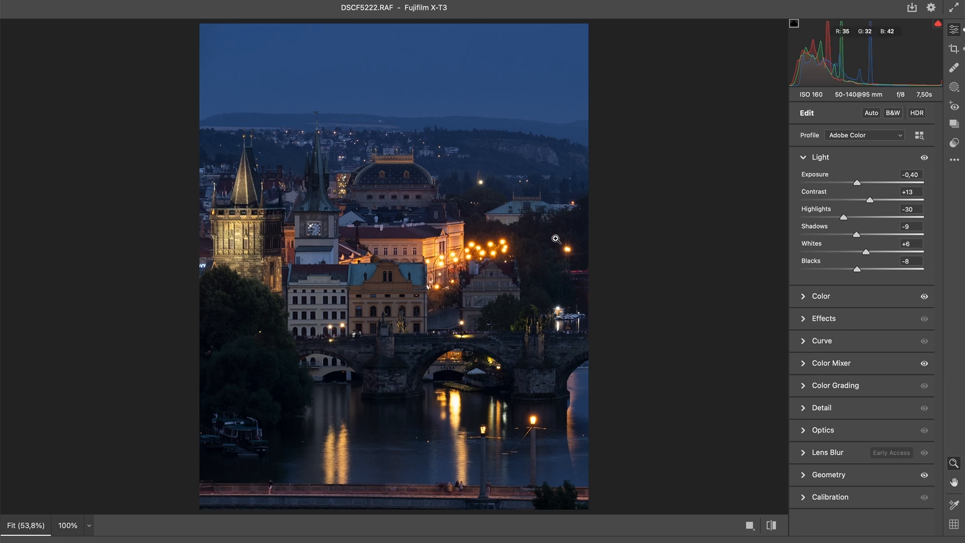
pyautogui.click(871, 363)
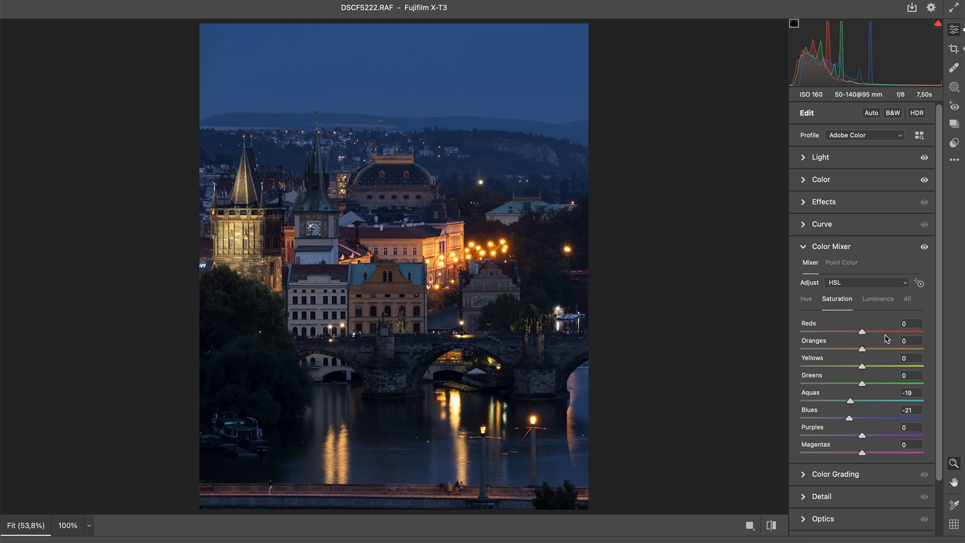
# Set the Oranges saturation to -16 in the Color Mixer
pyautogui.moveTo(862, 352)
pyautogui.mouseDown()
pyautogui.moveTo(799, 352)
pyautogui.moveTo(852, 352)
pyautogui.moveTo(851, 371)
pyautogui.moveTo(861, 372)
pyautogui.moveTo(847, 370)
pyautogui.moveTo(873, 366)
pyautogui.moveTo(843, 370)
pyautogui.moveTo(861, 367)
pyautogui.mouseUp()
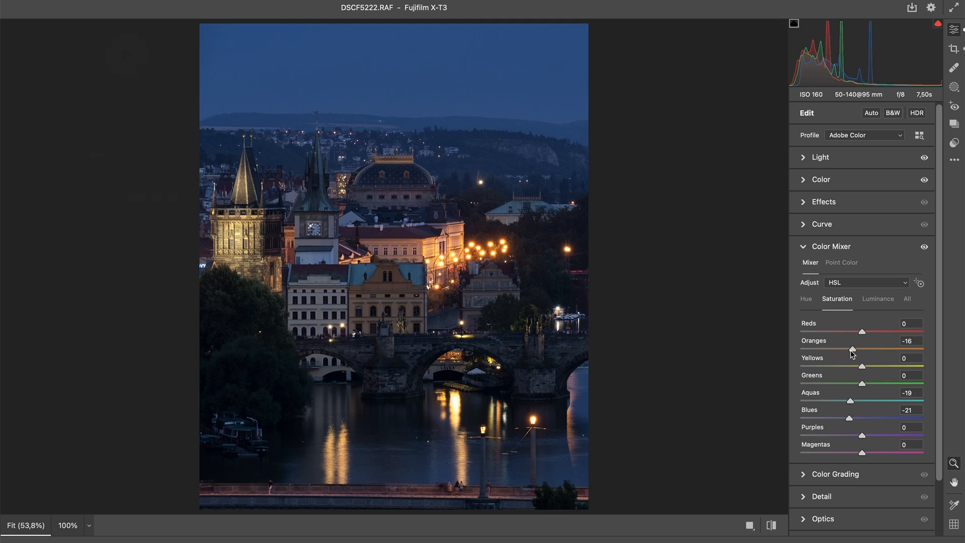
pyautogui.click(827, 246)
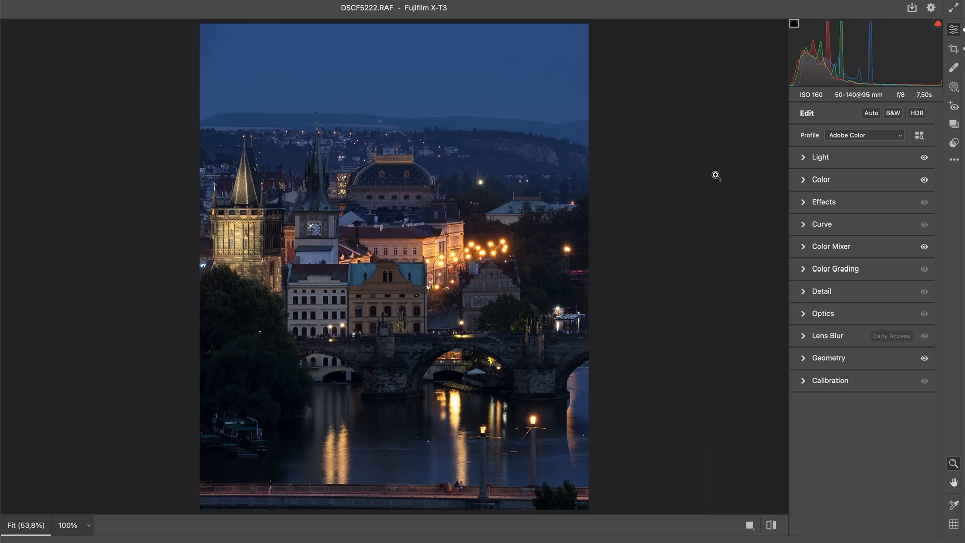
# In Color Grading, tint the shadows slightly blue with lower luminance and the highlights orange at hue 39, saturation 17, with raised luminance
pyautogui.click(865, 272)
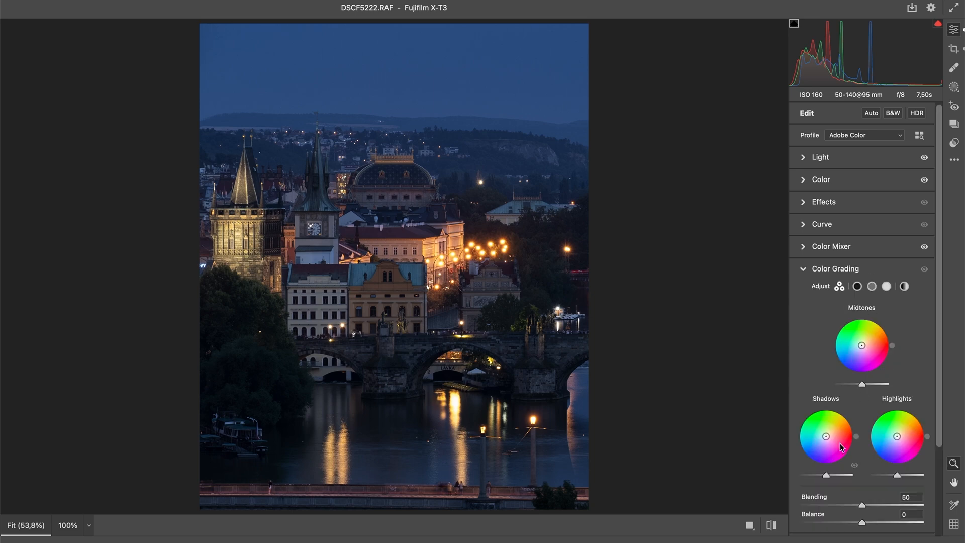
pyautogui.moveTo(827, 436); pyautogui.dragTo(824, 438)
pyautogui.moveTo(827, 475); pyautogui.dragTo(823, 476)
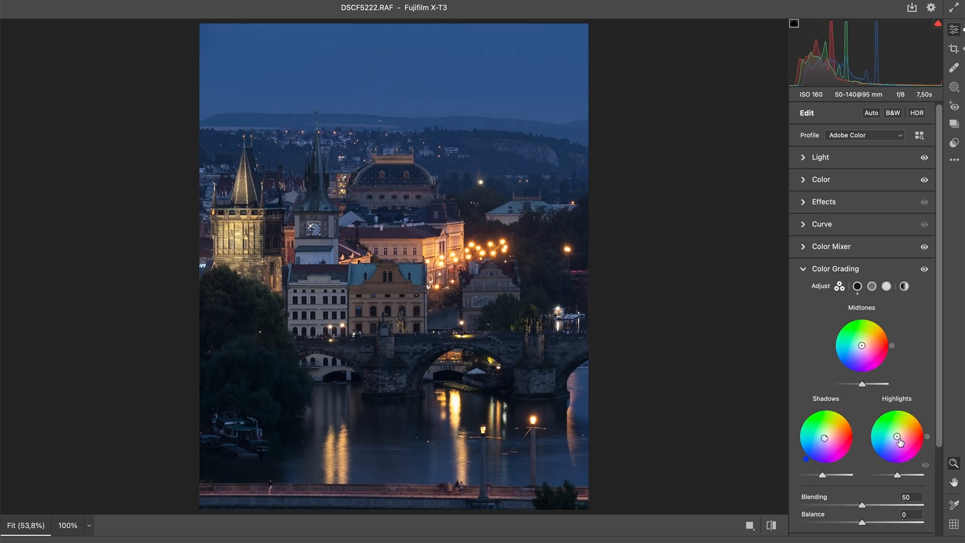
pyautogui.moveTo(899, 433); pyautogui.dragTo(900, 433)
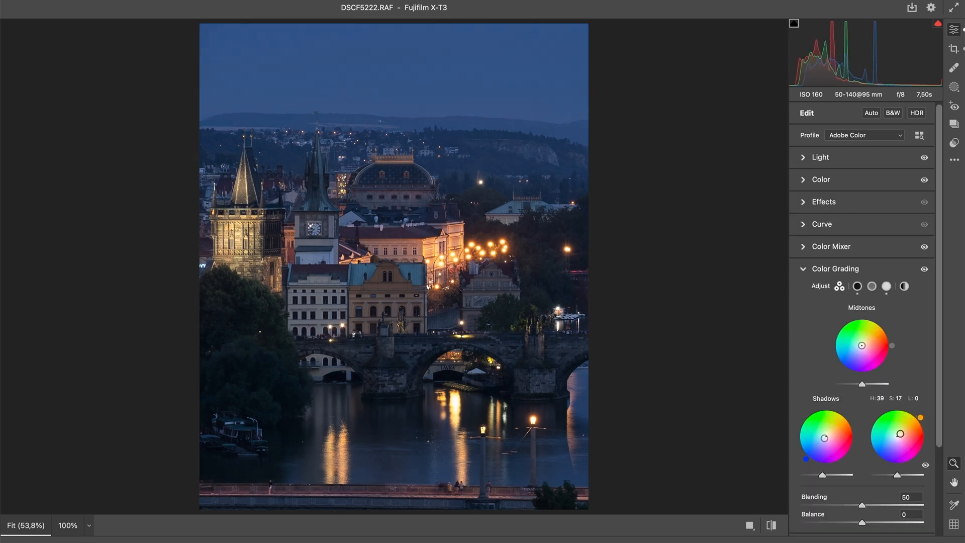
pyautogui.moveTo(900, 475); pyautogui.dragTo(908, 475)
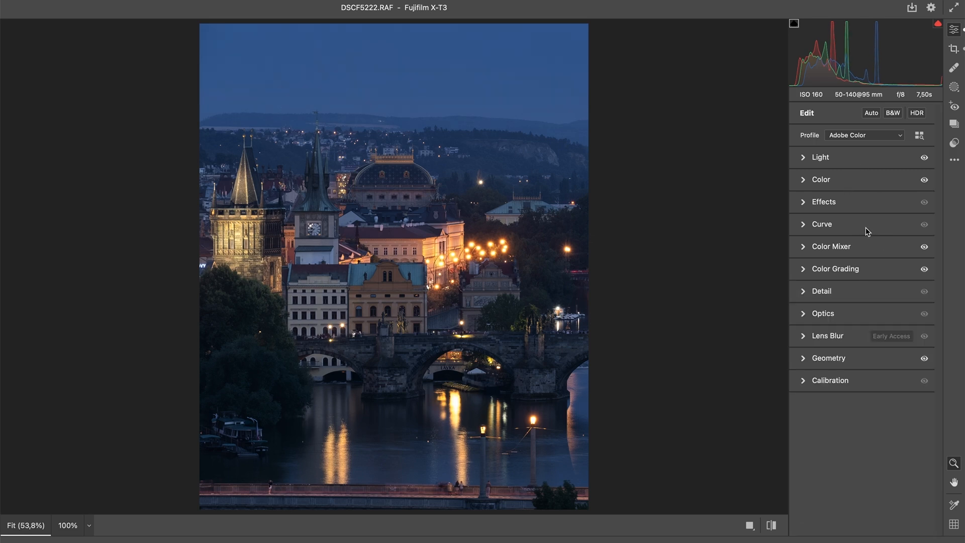
# Set the Vignette to -21, Clarity to -29 and Texture to -11, and raise Dehaze slightly
pyautogui.click(854, 203)
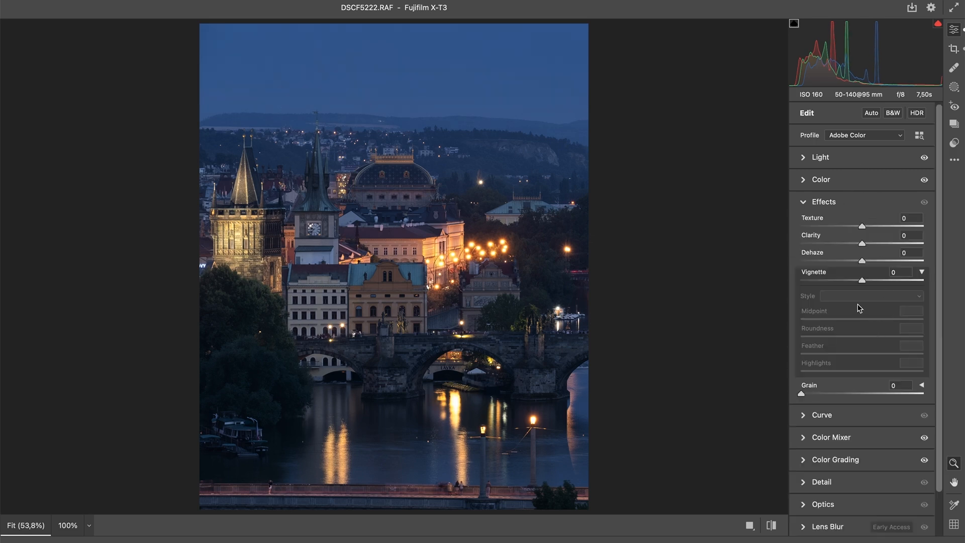
pyautogui.moveTo(862, 283); pyautogui.dragTo(849, 280)
pyautogui.moveTo(862, 244)
pyautogui.mouseDown()
pyautogui.moveTo(837, 239)
pyautogui.moveTo(847, 237)
pyautogui.mouseUp()
pyautogui.moveTo(862, 225)
pyautogui.mouseDown()
pyautogui.moveTo(888, 225)
pyautogui.moveTo(856, 223)
pyautogui.mouseUp()
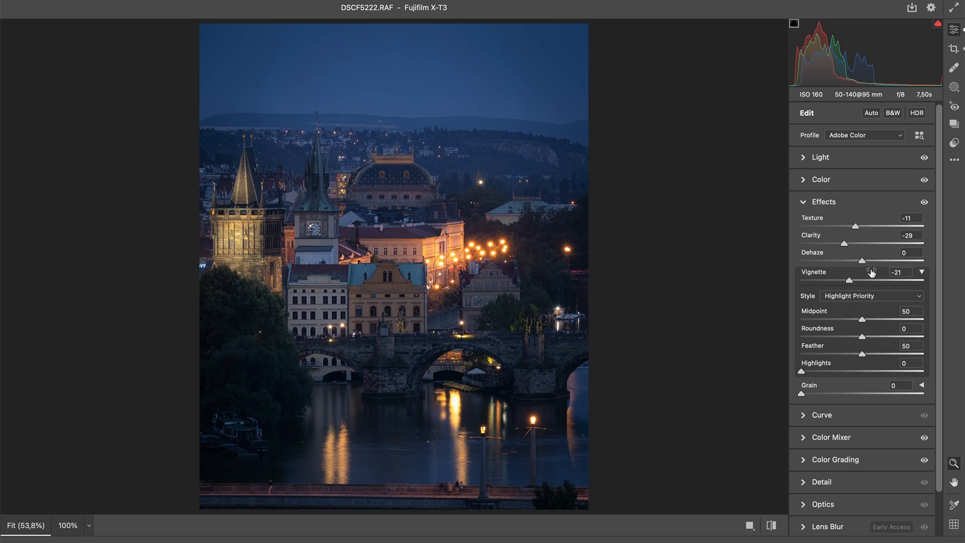
pyautogui.moveTo(866, 257); pyautogui.dragTo(869, 261)
pyautogui.click(872, 197)
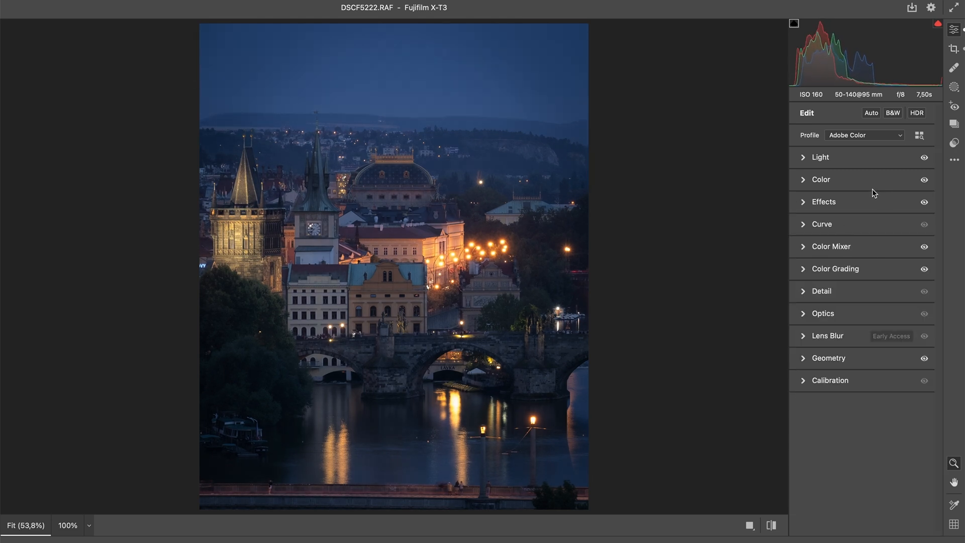
# Shape the point curve by lifting the black point, lowering the shadows slightly and anchoring the highlights at input 197, output 198
pyautogui.click(845, 318)
pyautogui.click(845, 316)
pyautogui.click(847, 221)
pyautogui.moveTo(801, 381); pyautogui.dragTo(801, 376)
pyautogui.moveTo(835, 344); pyautogui.dragTo(835, 348)
pyautogui.moveTo(896, 288); pyautogui.dragTo(895, 286)
# Add a large radial gradient mask over the central buildings and bridge, reaching from the sky down to the river
pyautogui.click(954, 87)
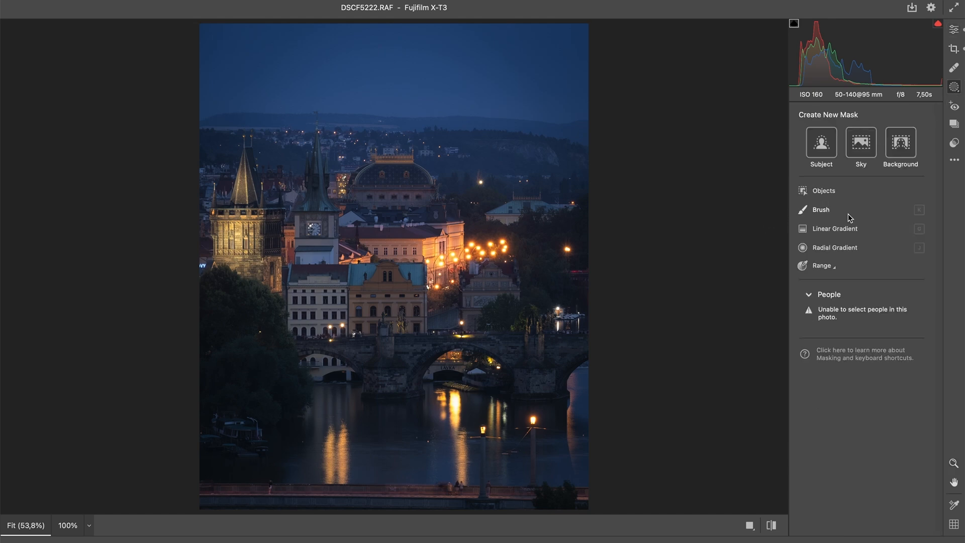
pyautogui.click(844, 250)
pyautogui.moveTo(382, 244); pyautogui.dragTo(495, 387)
pyautogui.moveTo(455, 279); pyautogui.dragTo(469, 290)
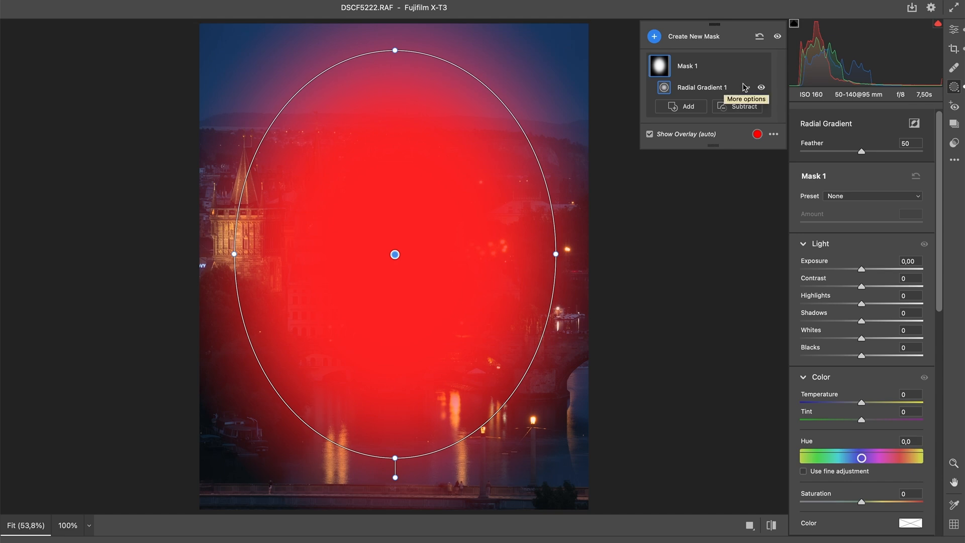
# Set the radial mask's Exposure to +0.35, Shadows to +28, Temperature to +14, Saturation to +15, Clarity to -6 and Texture to +5
pyautogui.moveTo(862, 272)
pyautogui.mouseDown()
pyautogui.moveTo(851, 270)
pyautogui.moveTo(866, 270)
pyautogui.mouseUp()
pyautogui.moveTo(861, 321); pyautogui.dragTo(878, 320)
pyautogui.moveTo(862, 402)
pyautogui.mouseDown()
pyautogui.moveTo(886, 405)
pyautogui.moveTo(878, 403)
pyautogui.mouseUp()
pyautogui.moveTo(862, 502); pyautogui.dragTo(875, 502)
pyautogui.scroll(-5, 876, 403)
pyautogui.moveTo(862, 345)
pyautogui.mouseDown()
pyautogui.moveTo(878, 345)
pyautogui.moveTo(859, 351)
pyautogui.moveTo(877, 327)
pyautogui.moveTo(848, 327)
pyautogui.moveTo(878, 329)
pyautogui.moveTo(865, 329)
pyautogui.mouseUp()
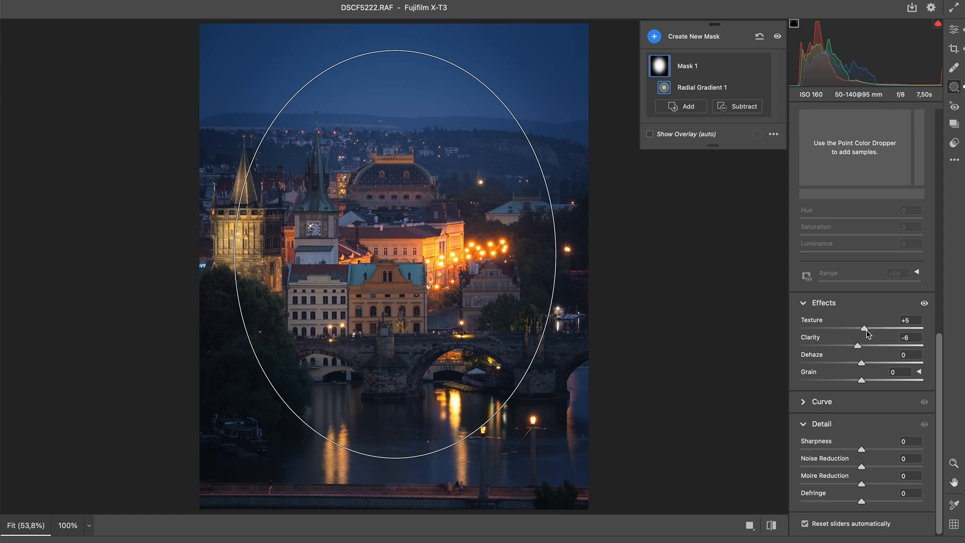
pyautogui.scroll(10, 870, 252)
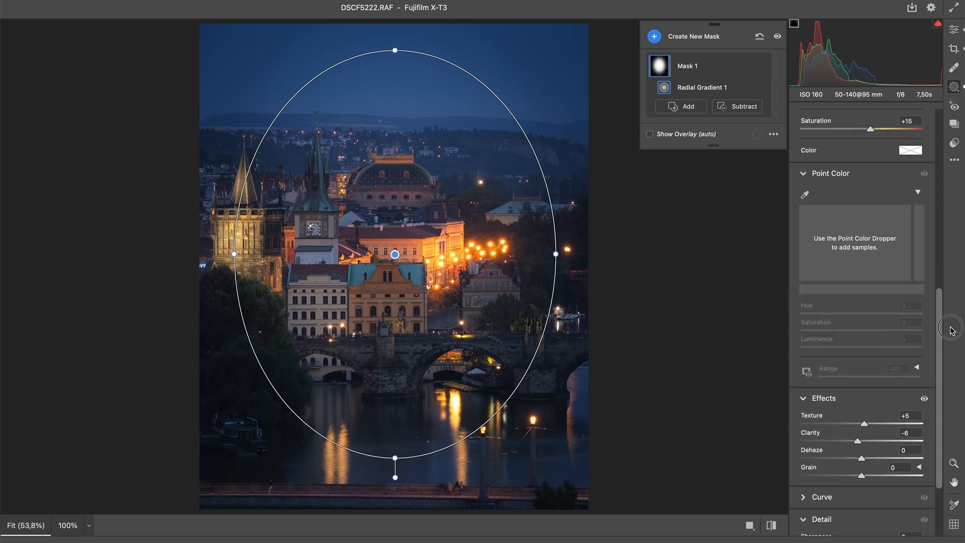
pyautogui.moveTo(870, 253); pyautogui.dragTo(871, 252)
pyautogui.moveTo(878, 389); pyautogui.dragTo(869, 389)
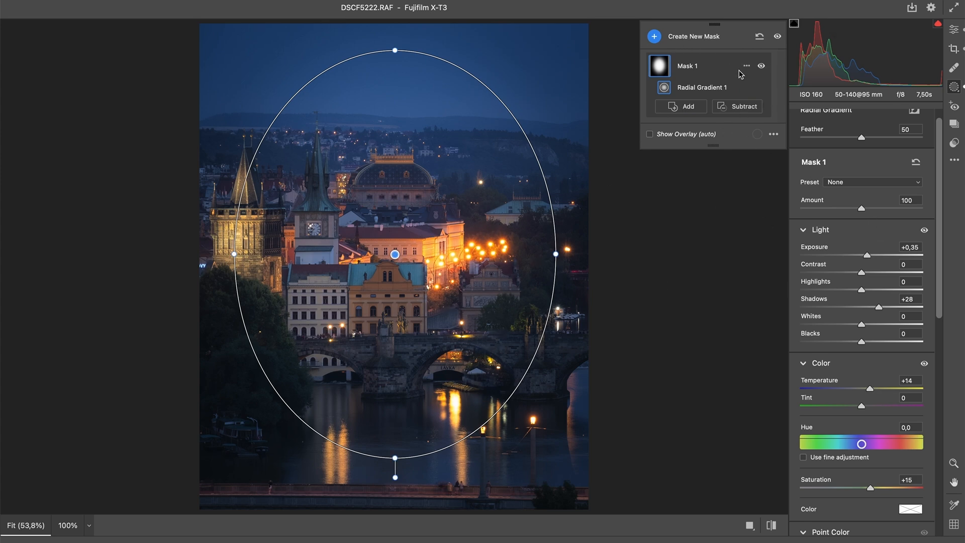
# Duplicate and invert the radial mask, and give the inverted copy Exposure -0.35, Temperature -7, Saturation -8 and more contrast
pyautogui.click(746, 67)
pyautogui.click(810, 104)
pyautogui.moveTo(860, 254); pyautogui.dragTo(857, 256)
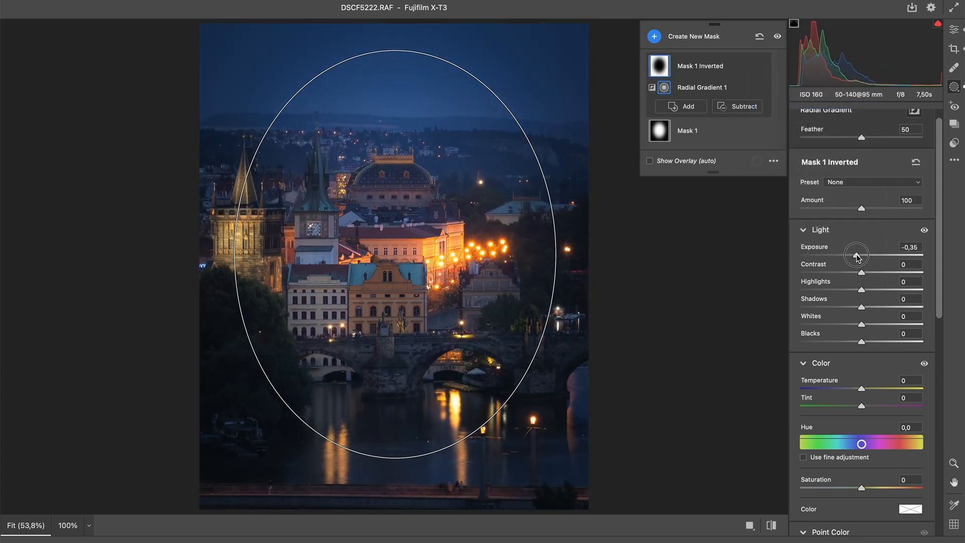
pyautogui.moveTo(861, 388); pyautogui.dragTo(857, 389)
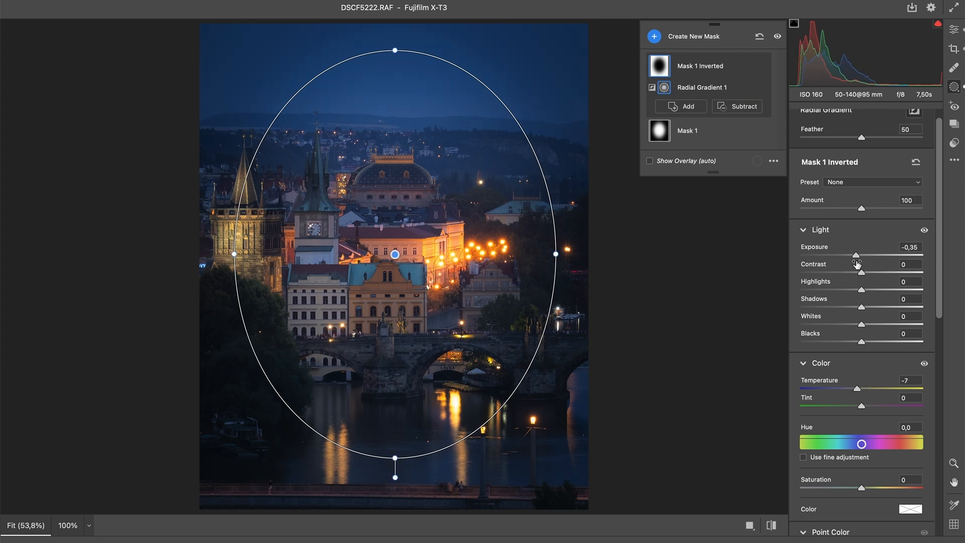
pyautogui.scroll(-5, 857, 282)
pyautogui.moveTo(862, 325); pyautogui.dragTo(858, 326)
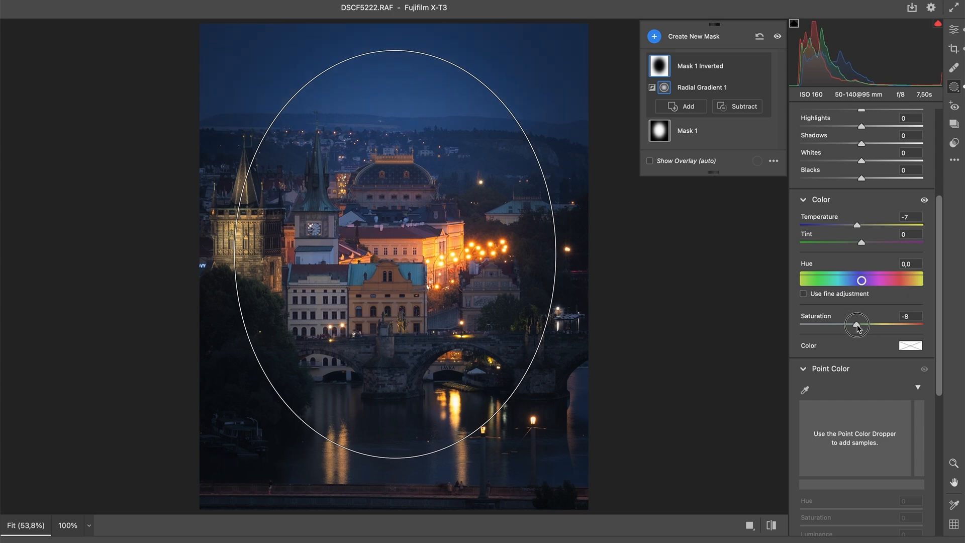
pyautogui.moveTo(939, 302); pyautogui.dragTo(940, 422)
pyautogui.moveTo(862, 388)
pyautogui.mouseDown()
pyautogui.moveTo(883, 388)
pyautogui.moveTo(874, 383)
pyautogui.mouseUp()
pyautogui.moveTo(940, 346); pyautogui.dragTo(948, 143)
pyautogui.moveTo(861, 284); pyautogui.dragTo(876, 285)
# Compare the masked and graded photo with its default settings
pyautogui.click(953, 30)
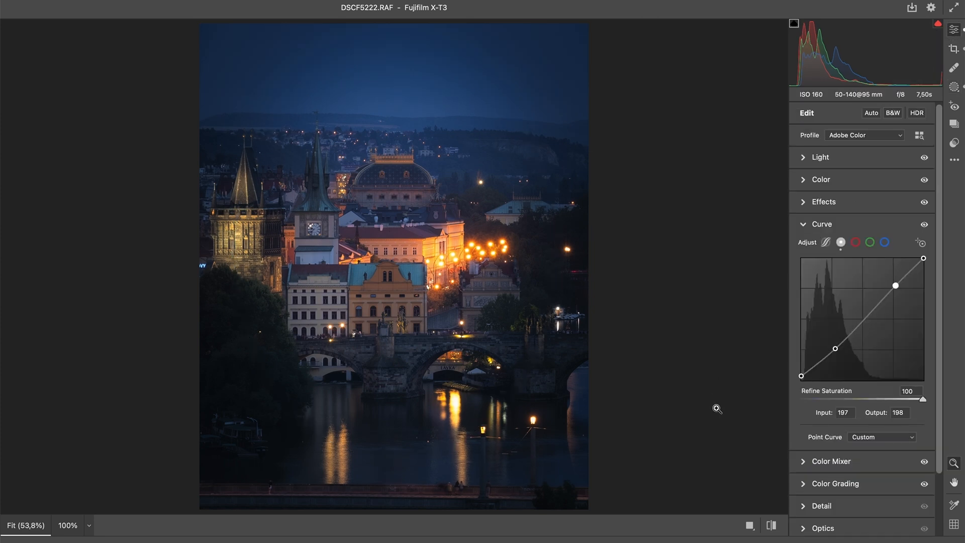
pyautogui.click(775, 525)
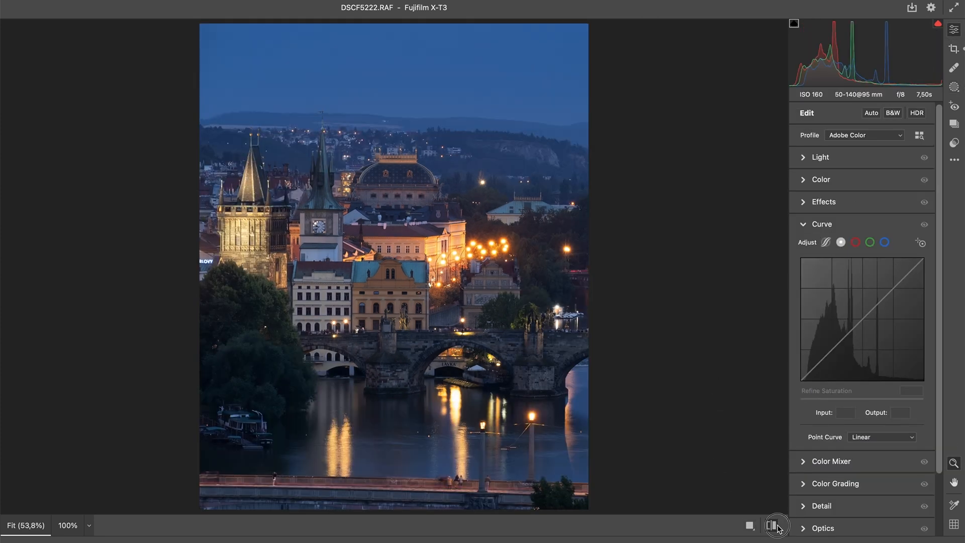
pyautogui.click(777, 525)
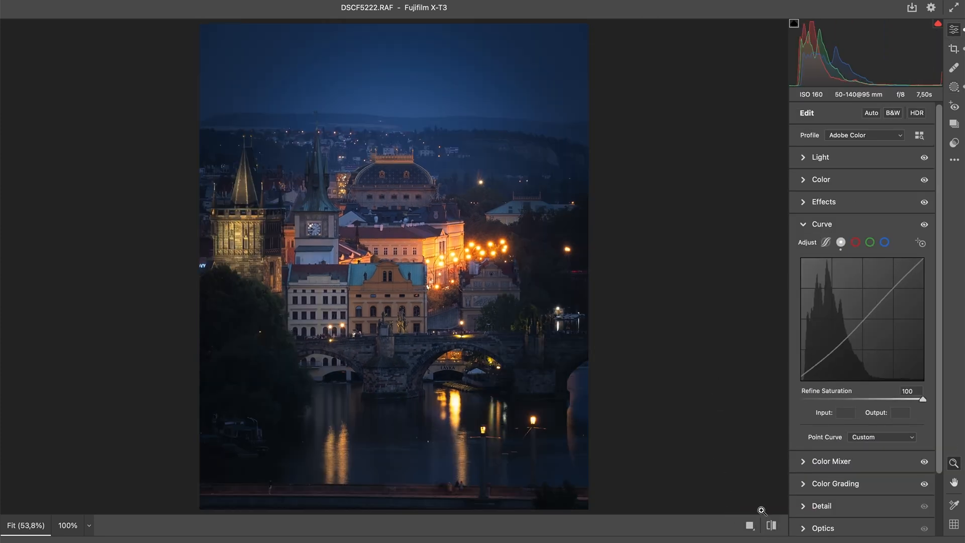
# Reshape the Mask 1 radial gradient into a wide, flatter ellipse spanning the towers, buildings and bridge
pyautogui.click(954, 87)
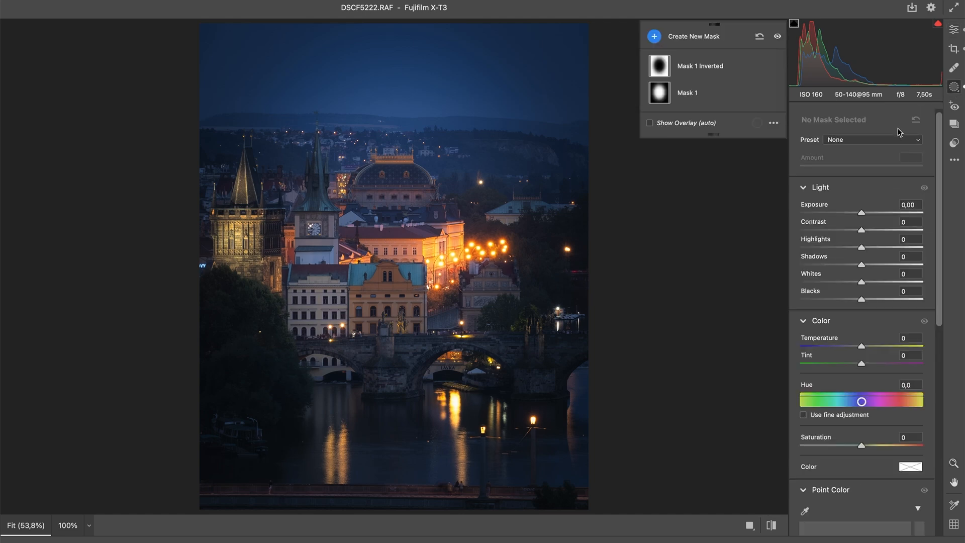
pyautogui.click(662, 94)
pyautogui.moveTo(398, 52); pyautogui.dragTo(402, 107)
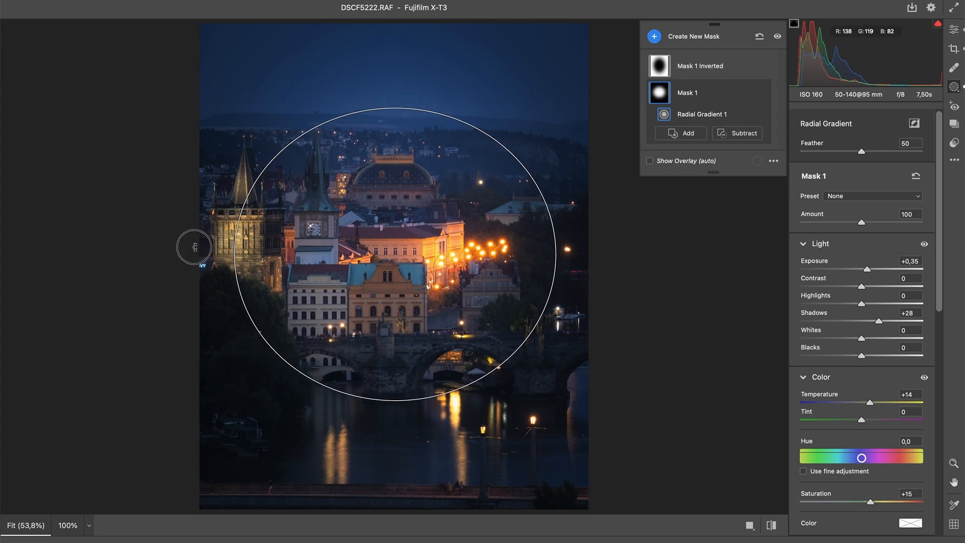
pyautogui.moveTo(234, 254); pyautogui.dragTo(130, 252)
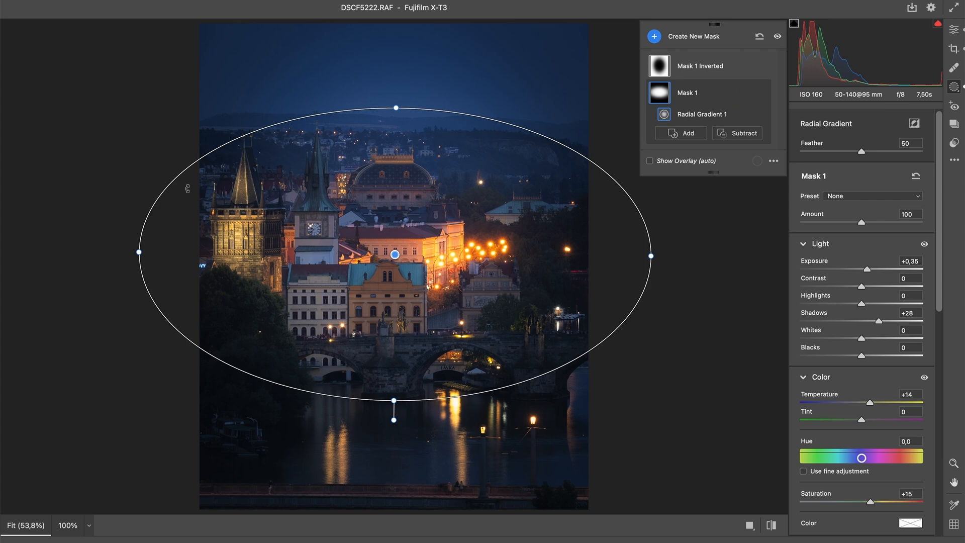
pyautogui.moveTo(396, 108); pyautogui.dragTo(396, 129)
pyautogui.moveTo(408, 273); pyautogui.dragTo(393, 264)
# Compare the photo before and after the reshaped radial mask and overall grading
pyautogui.click(771, 525)
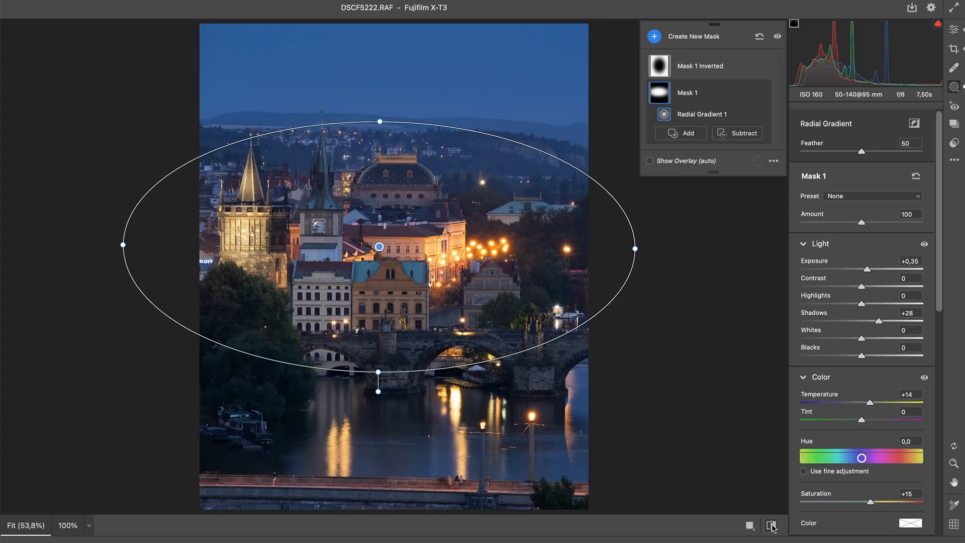
pyautogui.click(771, 525)
pyautogui.click(954, 29)
pyautogui.click(771, 525)
pyautogui.click(771, 525)
# Set the Oranges saturation to -55 and the Reds saturation to -5, and compare the result with the default settings
pyautogui.click(834, 224)
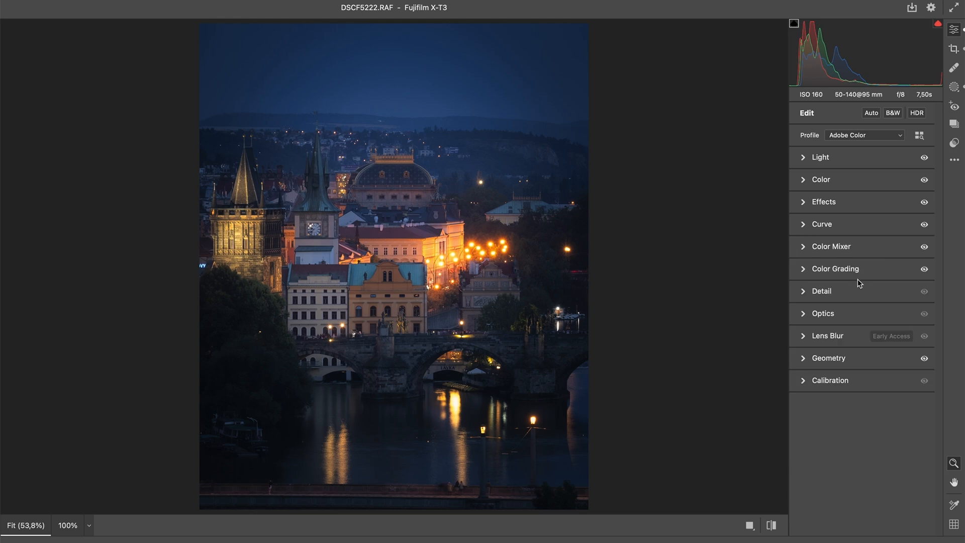
pyautogui.click(837, 250)
pyautogui.moveTo(851, 350); pyautogui.dragTo(830, 346)
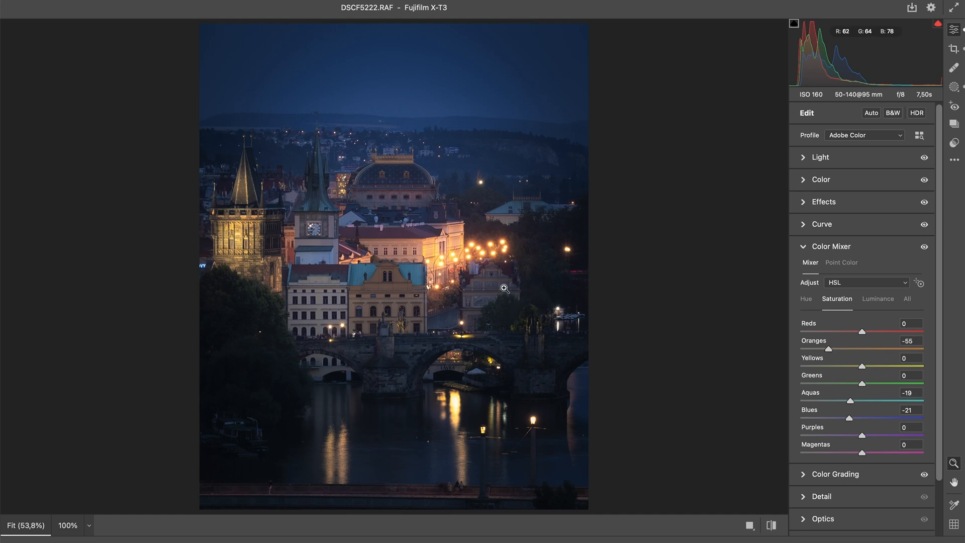
pyautogui.click(773, 525)
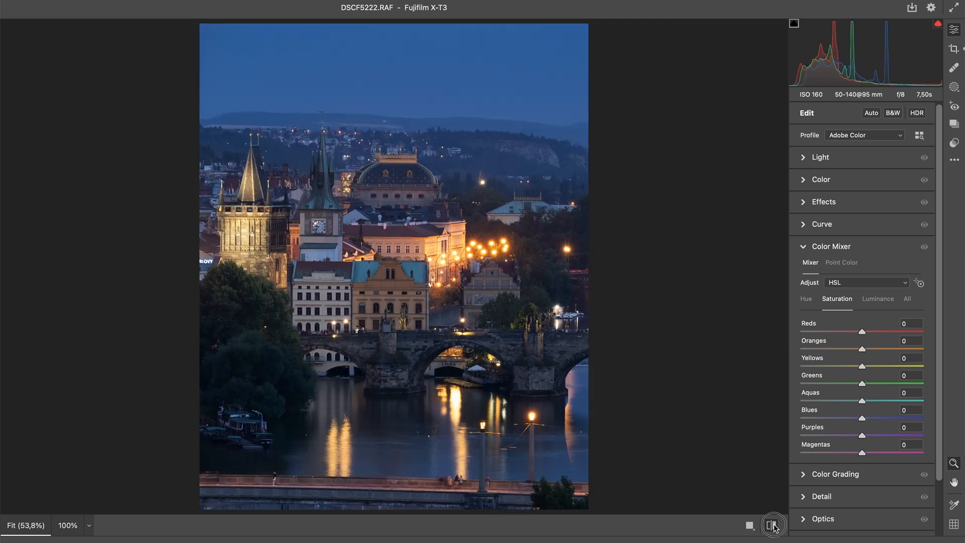
pyautogui.click(773, 526)
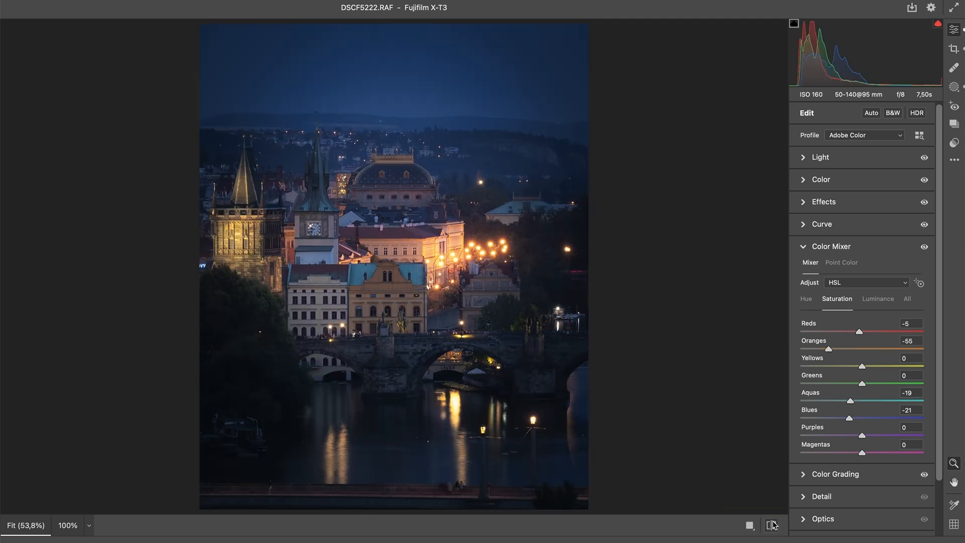
# Add a narrow vertical radial gradient mask over the clock tower with Exposure +0.38 and Temperature +23
pyautogui.click(954, 87)
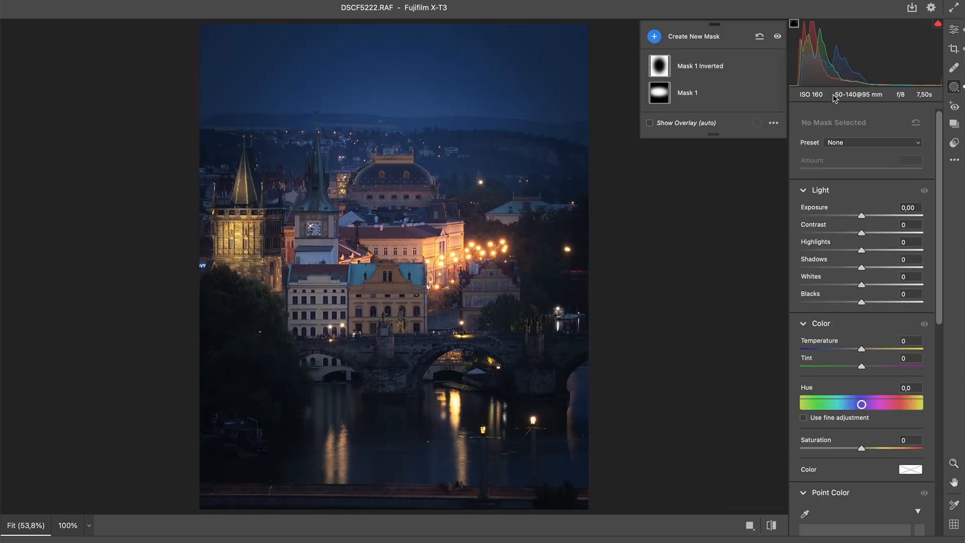
pyautogui.click(712, 35)
pyautogui.click(773, 134)
pyautogui.moveTo(317, 228); pyautogui.dragTo(359, 297)
pyautogui.moveTo(863, 269); pyautogui.dragTo(871, 270)
pyautogui.moveTo(359, 223); pyautogui.dragTo(343, 223)
pyautogui.moveTo(322, 149); pyautogui.dragTo(318, 147)
pyautogui.moveTo(863, 405)
pyautogui.mouseDown()
pyautogui.moveTo(876, 402)
pyautogui.moveTo(847, 402)
pyautogui.moveTo(875, 402)
pyautogui.mouseUp()
pyautogui.moveTo(872, 268); pyautogui.dragTo(866, 268)
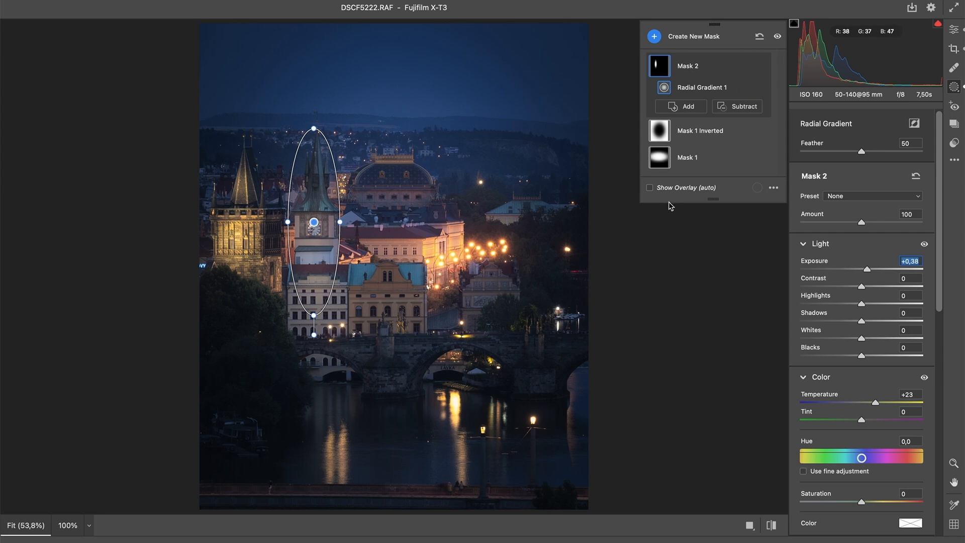
# Finish the raw grading and open the photo in Photoshop as a smart object
pyautogui.click(954, 29)
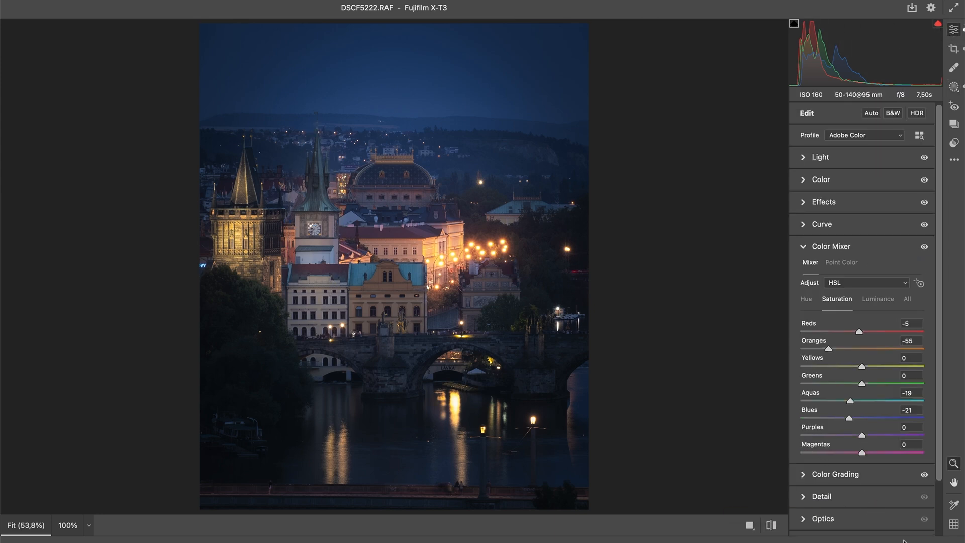
pyautogui.click(928, 538)
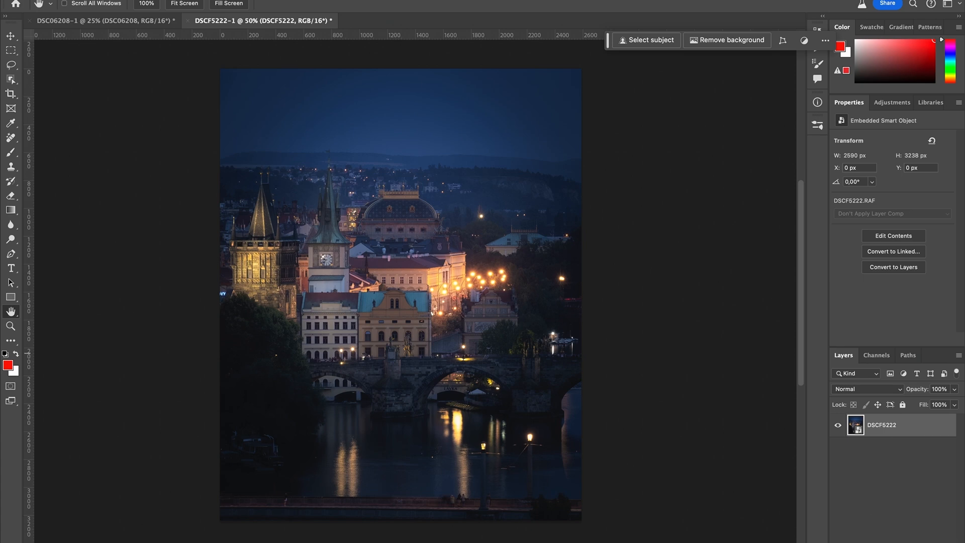
# Add a new empty layer above the photo and prepare a small white brush for painting stars
pyautogui.press('super+shift+alt+n')
pyautogui.press('b')
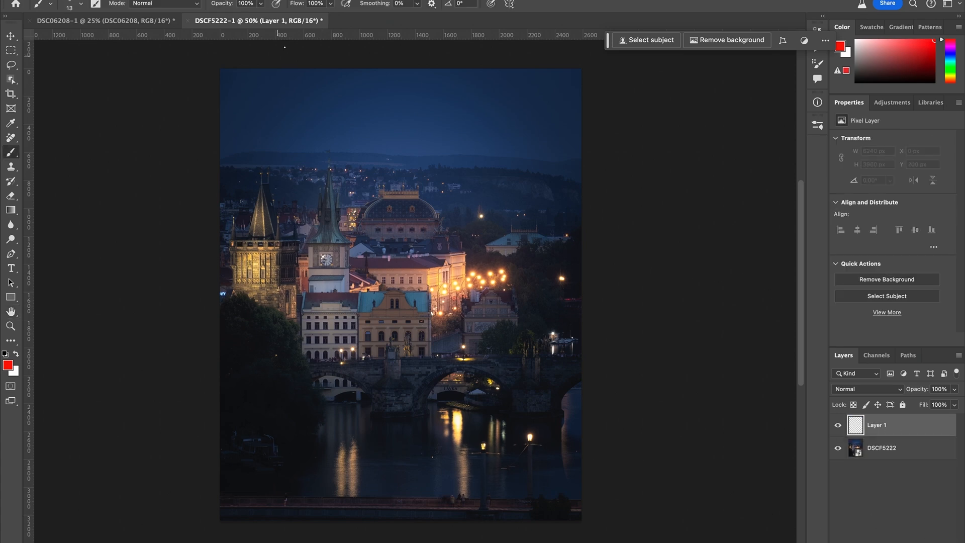
pyautogui.moveTo(893, 55); pyautogui.dragTo(830, 11)
pyautogui.moveTo(298, 116)
pyautogui.mouseDown()
pyautogui.moveTo(292, 104)
pyautogui.moveTo(355, 107)
pyautogui.mouseUp()
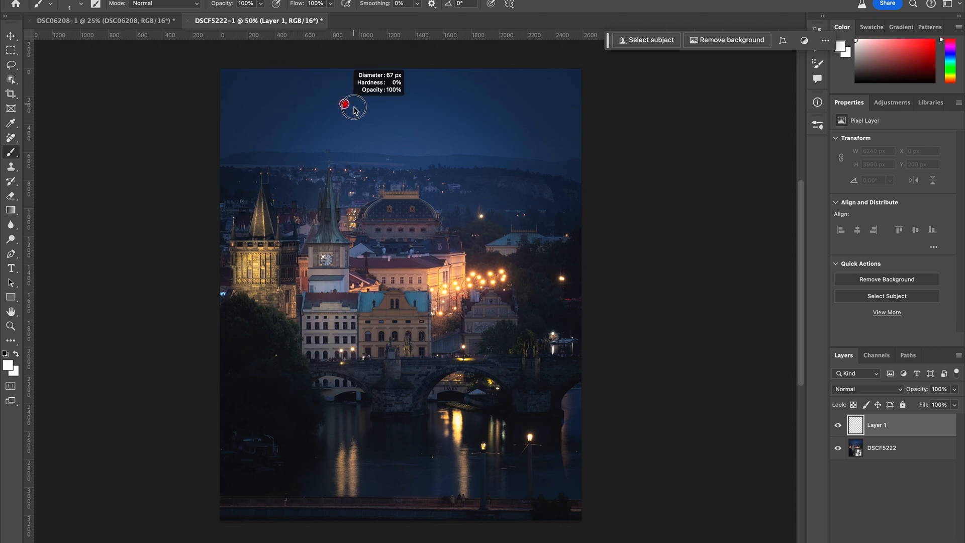
pyautogui.moveTo(317, 114); pyautogui.dragTo(302, 112)
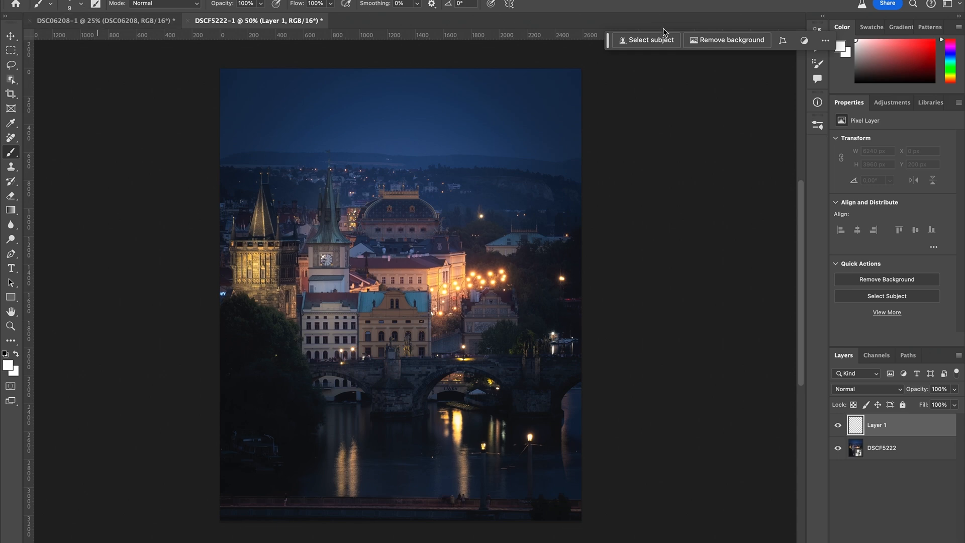
# Paint a few tiny stars in a very pale pinkish white across the night sky
pyautogui.moveTo(872, 54); pyautogui.dragTo(860, 32)
pyautogui.moveTo(257, 84); pyautogui.dragTo(260, 87)
pyautogui.click(274, 118)
pyautogui.moveTo(336, 112)
pyautogui.mouseDown()
pyautogui.moveTo(358, 124)
pyautogui.moveTo(468, 125)
pyautogui.mouseUp()
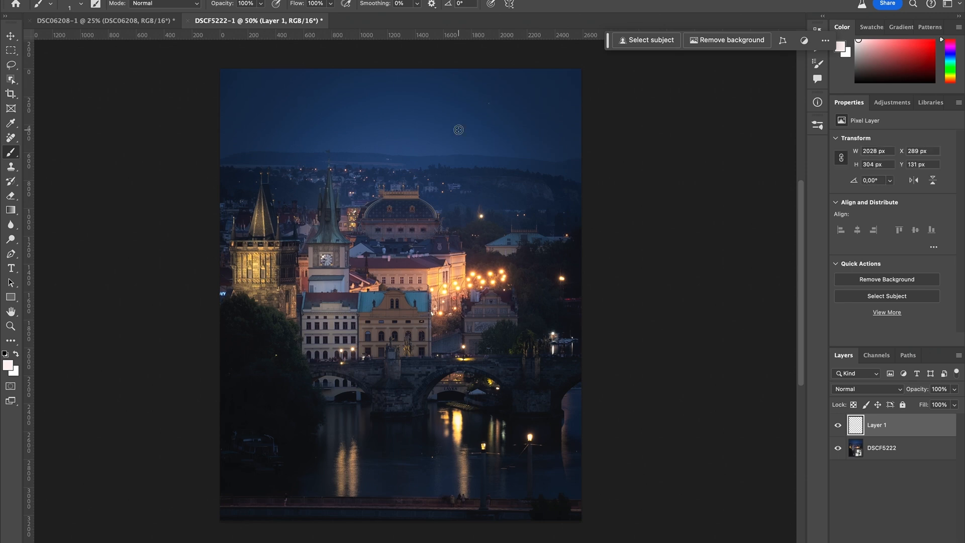
# Undo the last two brush dabs and set the brush size to 3 px
pyautogui.press('super+z')
pyautogui.press('super+z')
pyautogui.click(81, 4)
pyautogui.click(22, 226)
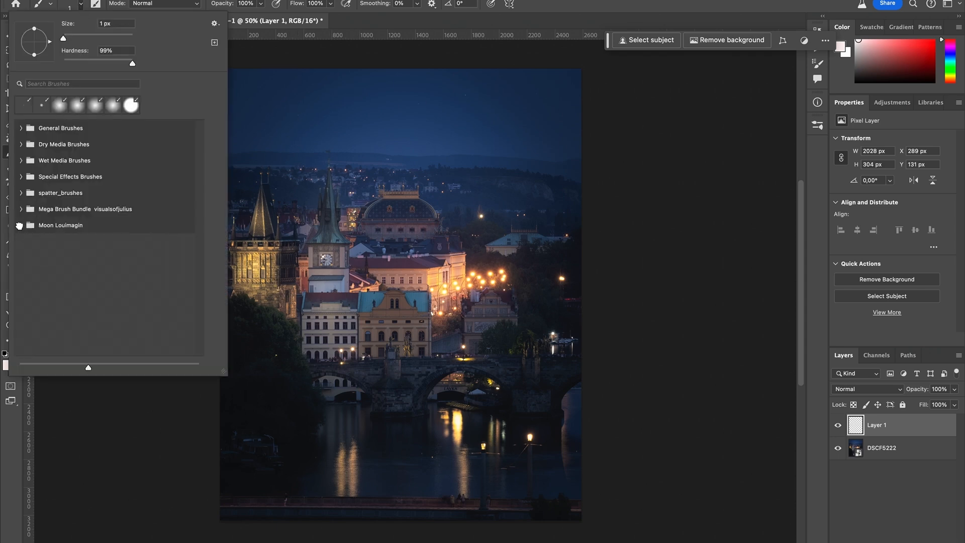
pyautogui.doubleClick(103, 23)
pyautogui.write('3')
pyautogui.press('Return')
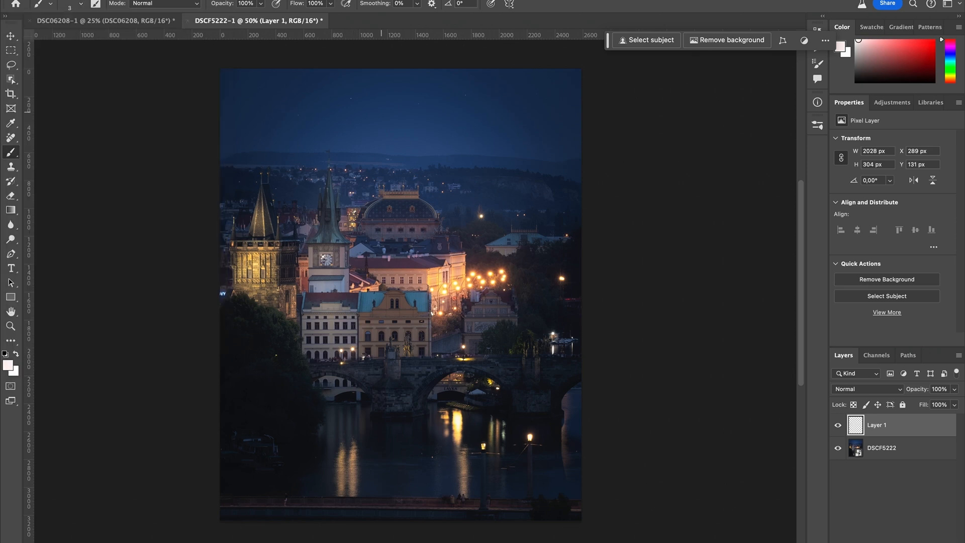
# Dot slightly larger stars across the sky with a 4 px brush and erase the unwanted one above the hills on the right
pyautogui.click(81, 4)
pyautogui.doubleClick(103, 23)
pyautogui.write('4')
pyautogui.press('Return')
pyautogui.click(513, 109)
pyautogui.click(327, 118)
pyautogui.press('e')
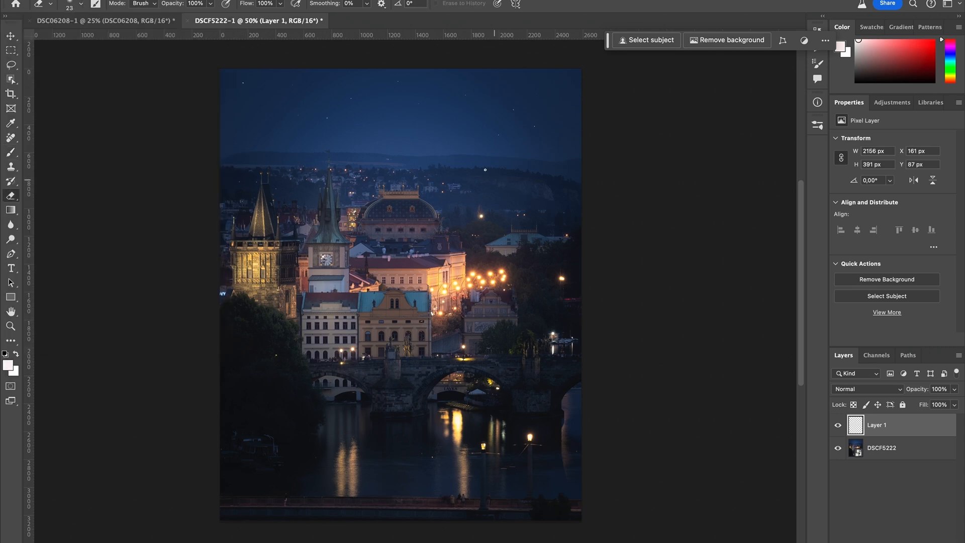
pyautogui.moveTo(508, 103); pyautogui.dragTo(511, 102)
# Choose a crescent brush from the Moon Louimagin set and stamp one small moon in the sky above the clock tower
pyautogui.click(81, 4)
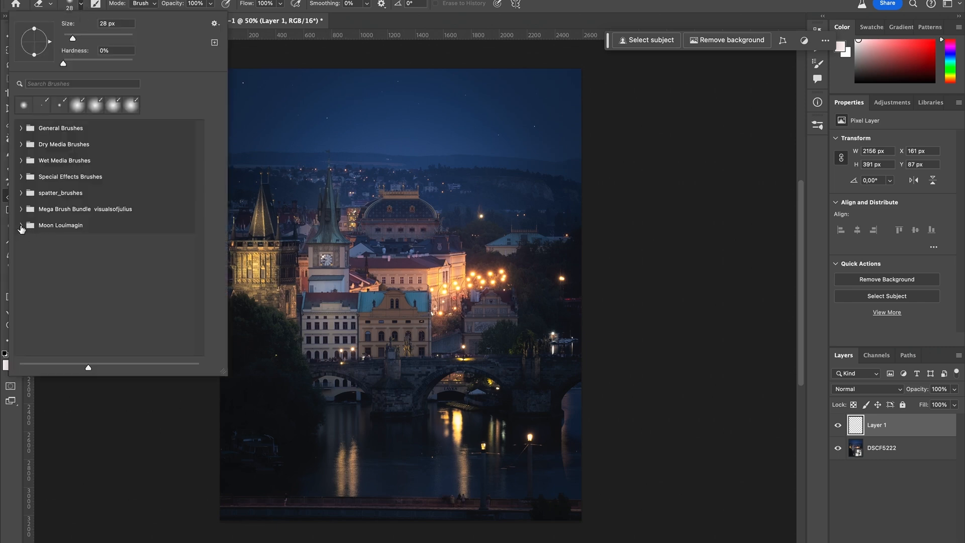
pyautogui.click(22, 225)
pyautogui.click(81, 245)
pyautogui.click(83, 5)
pyautogui.press('b')
pyautogui.click(333, 92)
pyautogui.press('super+z')
pyautogui.moveTo(324, 95); pyautogui.dragTo(327, 95)
pyautogui.click(327, 96)
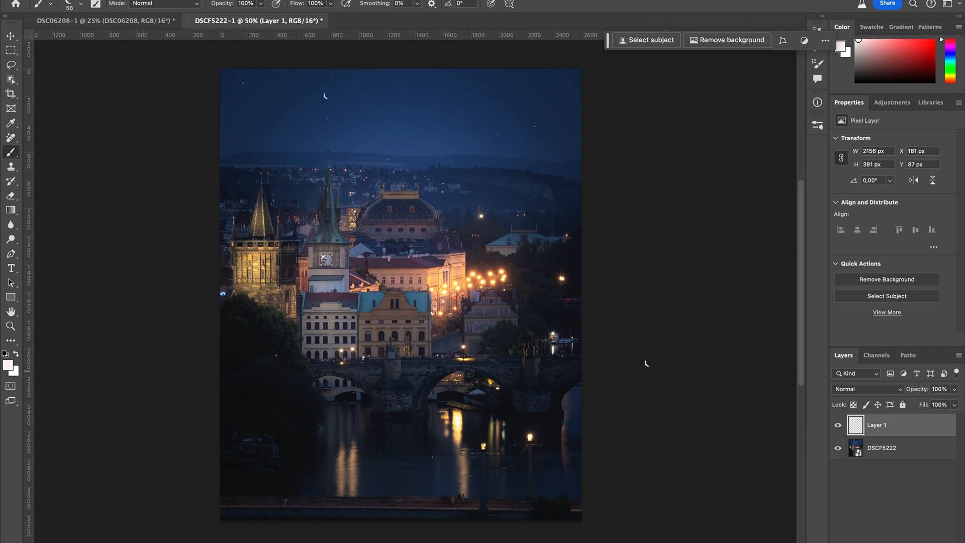
# Soften the painted sky details by lowering their layer's opacity to 55%, and rename the layer "stars and moon"
pyautogui.press('e')
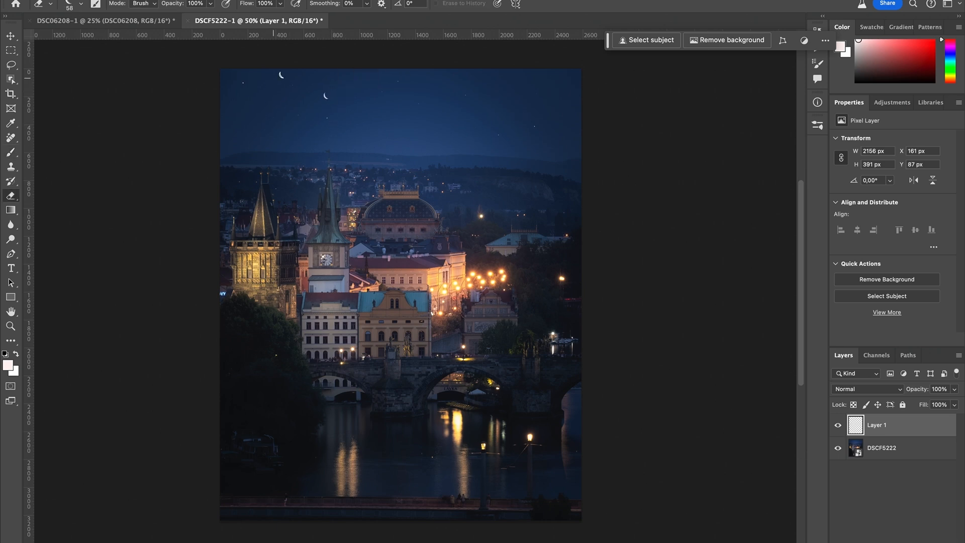
pyautogui.click(81, 4)
pyautogui.click(128, 105)
pyautogui.click(247, 61)
pyautogui.moveTo(920, 393); pyautogui.dragTo(912, 388)
pyautogui.doubleClick(880, 426)
pyautogui.write('sta')
pyautogui.press('Return')
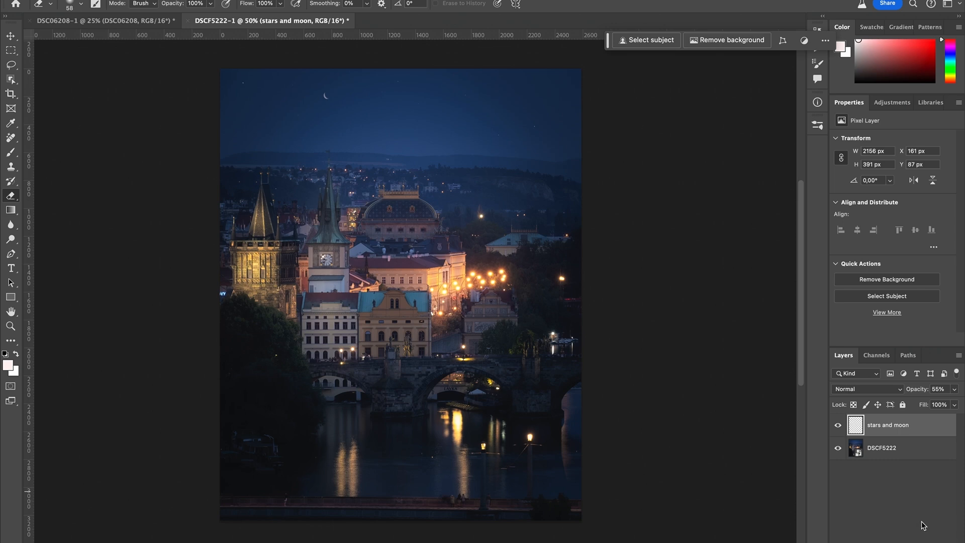
# Remove distracting bright spots and edge clutter with the Remove tool on a new layer named "cleaning"
pyautogui.hotkey('ctrl', 'shift', 'alt', 'n')
pyautogui.press('j')
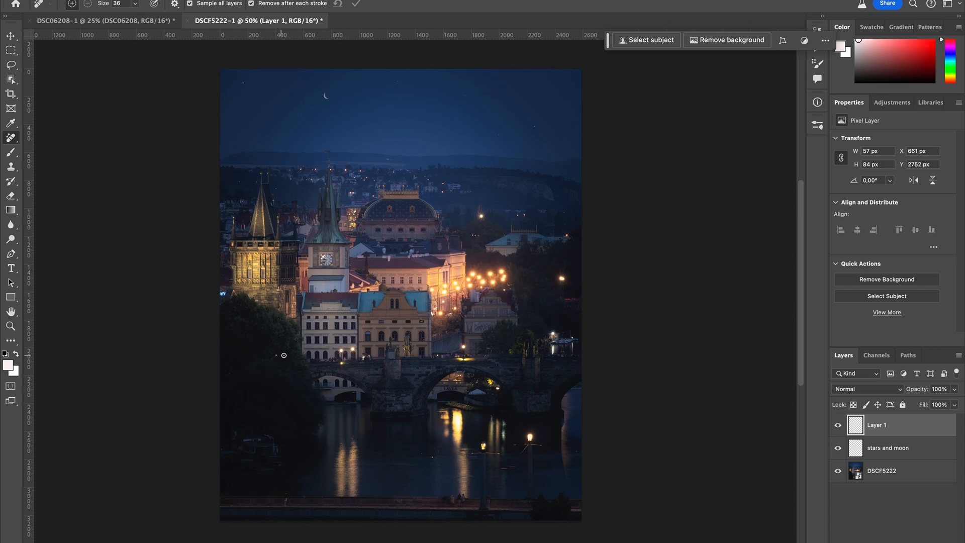
pyautogui.click(277, 354)
pyautogui.moveTo(217, 292); pyautogui.dragTo(224, 294)
pyautogui.moveTo(285, 495); pyautogui.dragTo(285, 504)
pyautogui.doubleClick(881, 428)
pyautogui.write('cleaning')
pyautogui.press('Return')
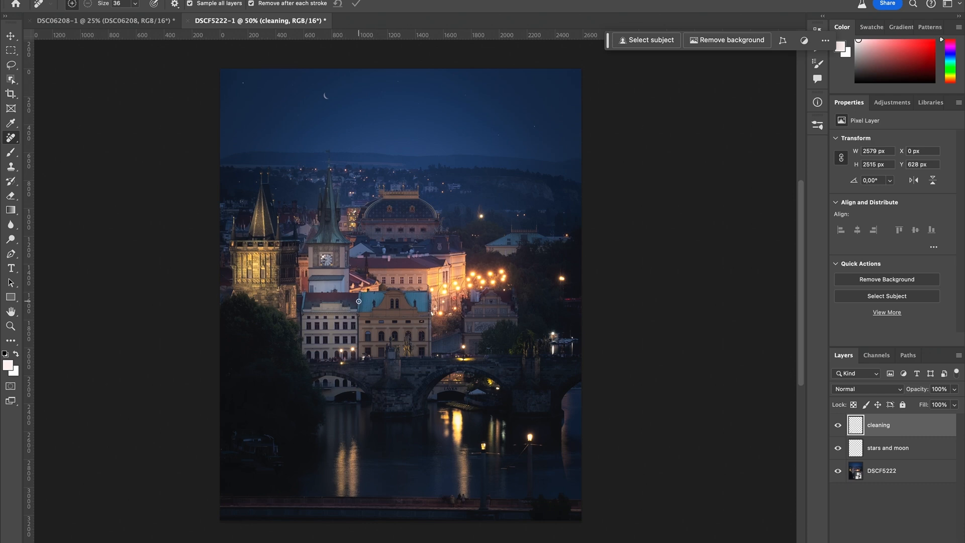
# Add another new layer and set up a soft round brush at 5% flow with a blue sampled from the sky
pyautogui.scroll(2, 358, 301)
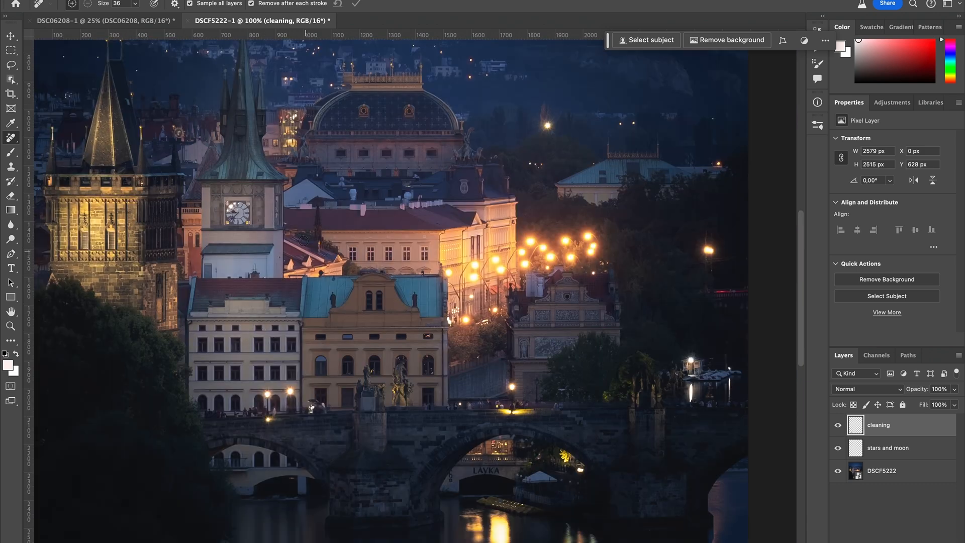
pyautogui.scroll(-1, 360, 186)
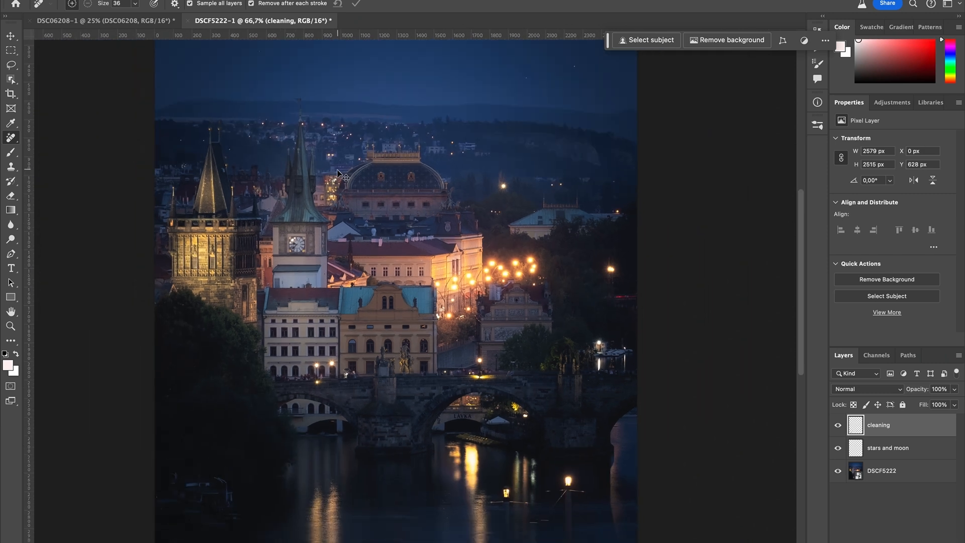
pyautogui.scroll(-1, 346, 178)
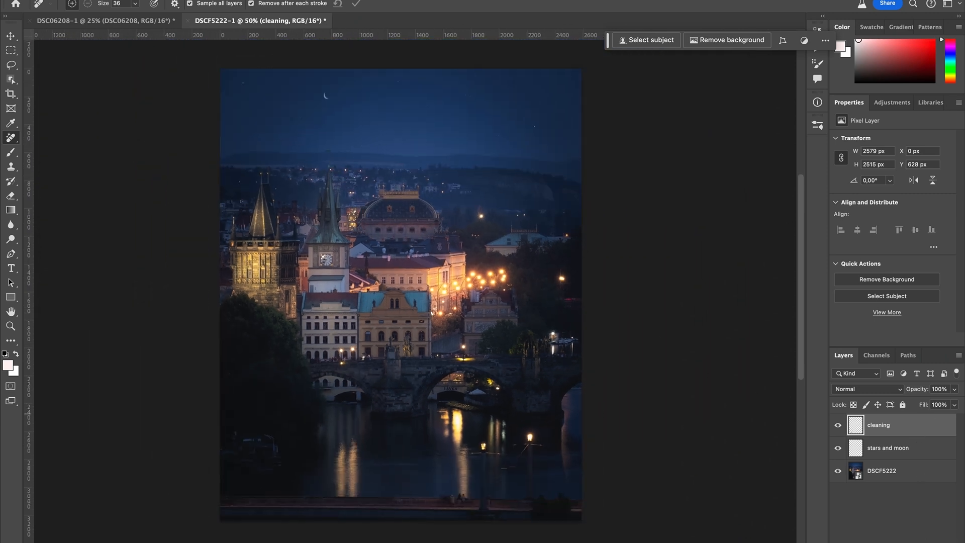
pyautogui.click(883, 539)
pyautogui.press('b')
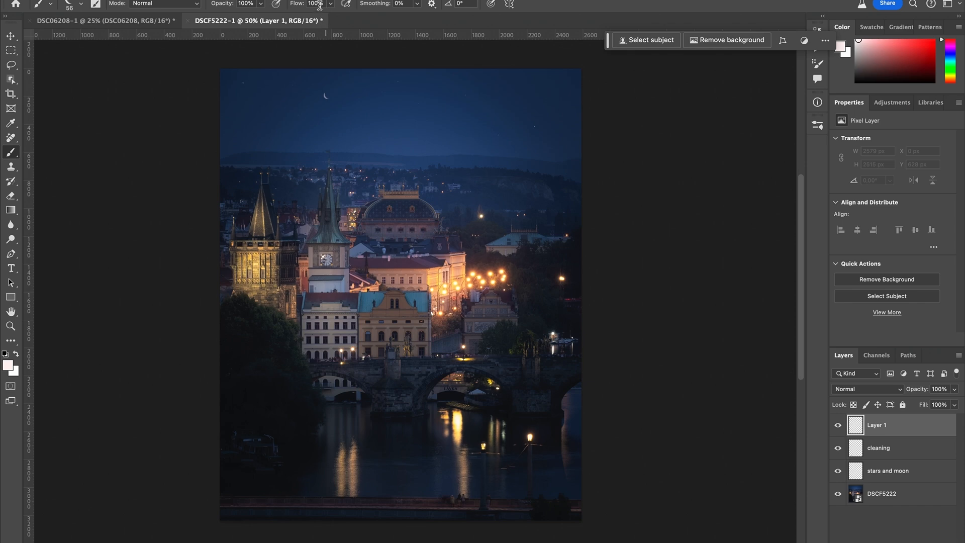
pyautogui.click(81, 5)
pyautogui.doubleClick(32, 107)
pyautogui.moveTo(872, 51); pyautogui.dragTo(865, 38)
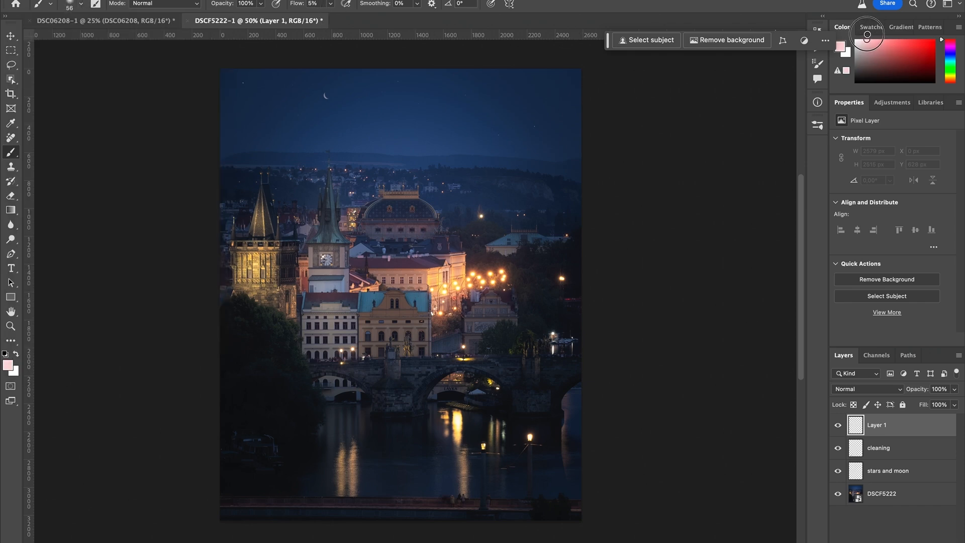
pyautogui.keyDown('alt'); pyautogui.click(502, 188); pyautogui.keyUp('alt')
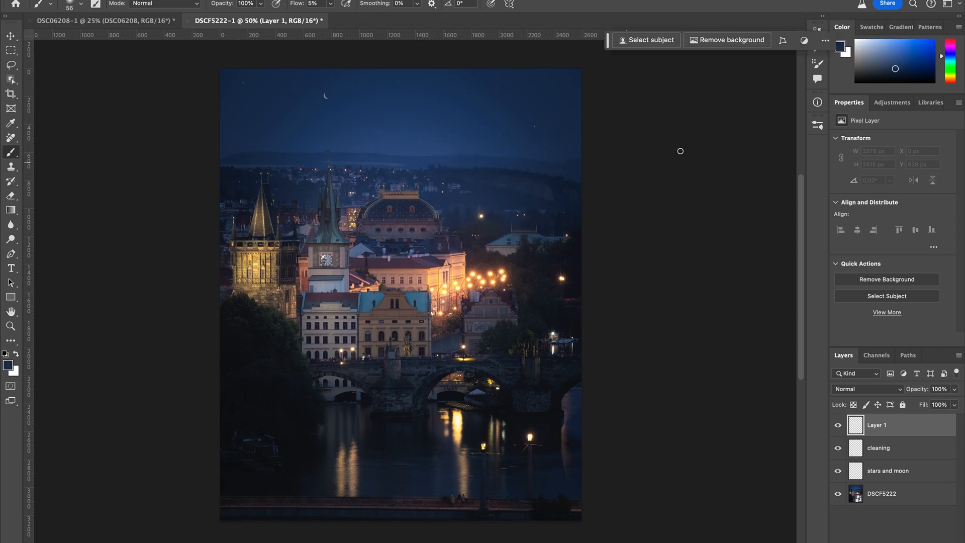
pyautogui.keyDown('alt'); pyautogui.click(422, 132); pyautogui.keyUp('alt')
# Paint blue haze over the distant hills and background buildings with a 1251 px brush, and add a layer mask
pyautogui.moveTo(412, 231)
pyautogui.mouseDown()
pyautogui.moveTo(578, 269)
pyautogui.moveTo(421, 241)
pyautogui.mouseUp()
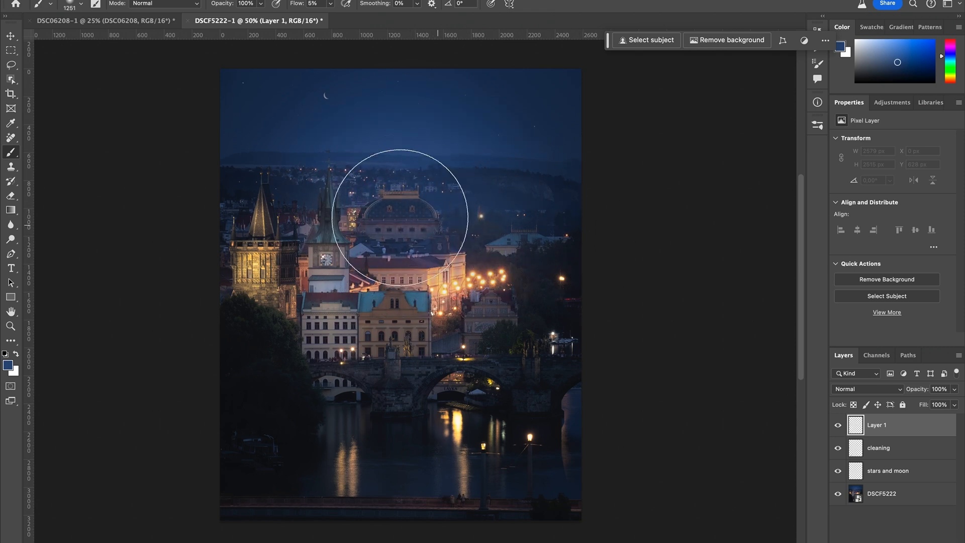
pyautogui.moveTo(305, 178)
pyautogui.mouseDown()
pyautogui.moveTo(489, 195)
pyautogui.moveTo(522, 214)
pyautogui.moveTo(524, 277)
pyautogui.mouseUp()
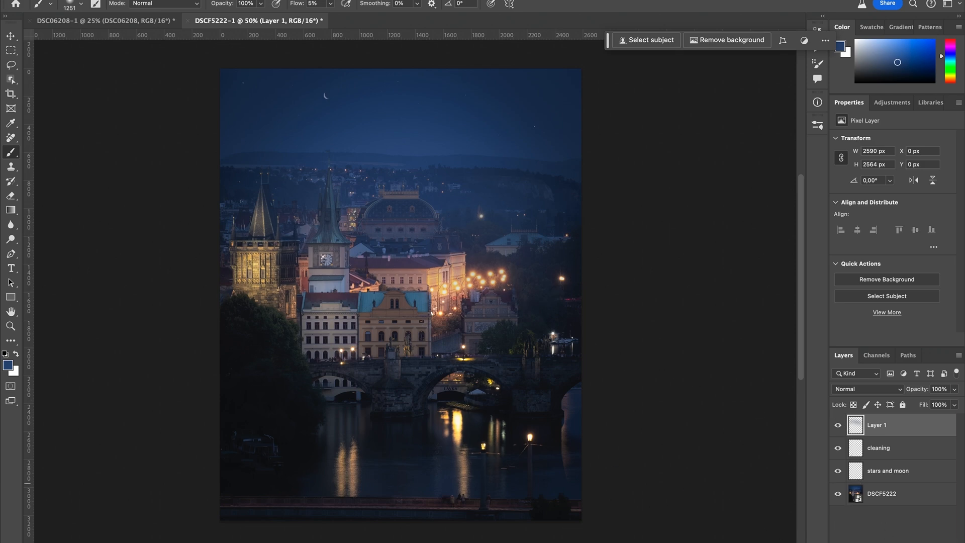
pyautogui.click(880, 542)
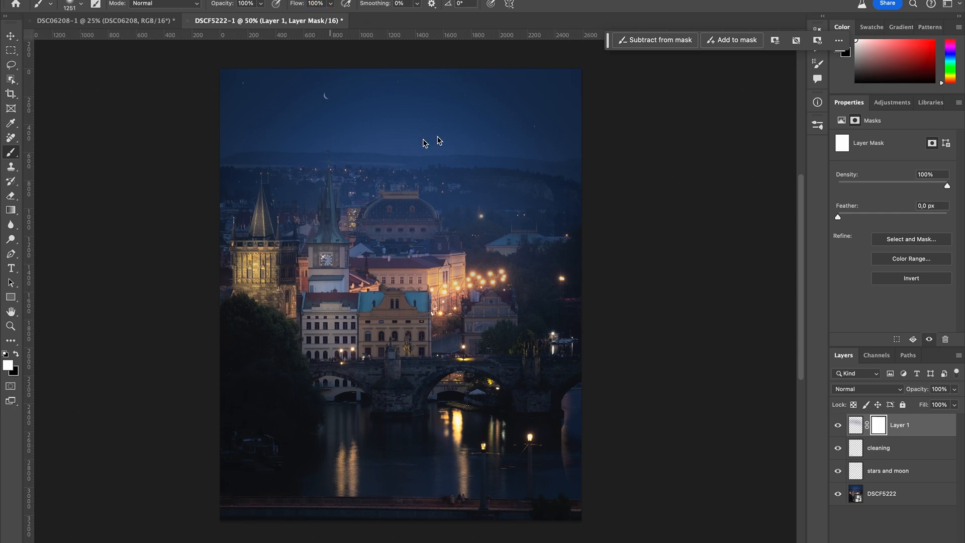
# Paint black on the haze layer's mask to clear the haze from the clock tower's spire
pyautogui.press('super+plus')
pyautogui.press('super+plus')
pyautogui.press('super+plus')
pyautogui.press('super+plus')
pyautogui.press('space')
pyautogui.moveTo(272, 170); pyautogui.dragTo(416, 274)
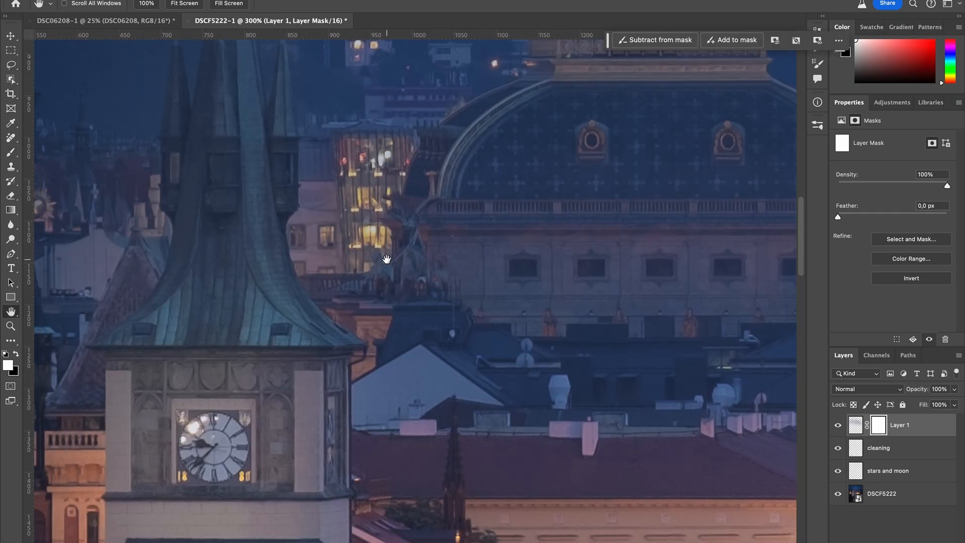
pyautogui.press('super+1')
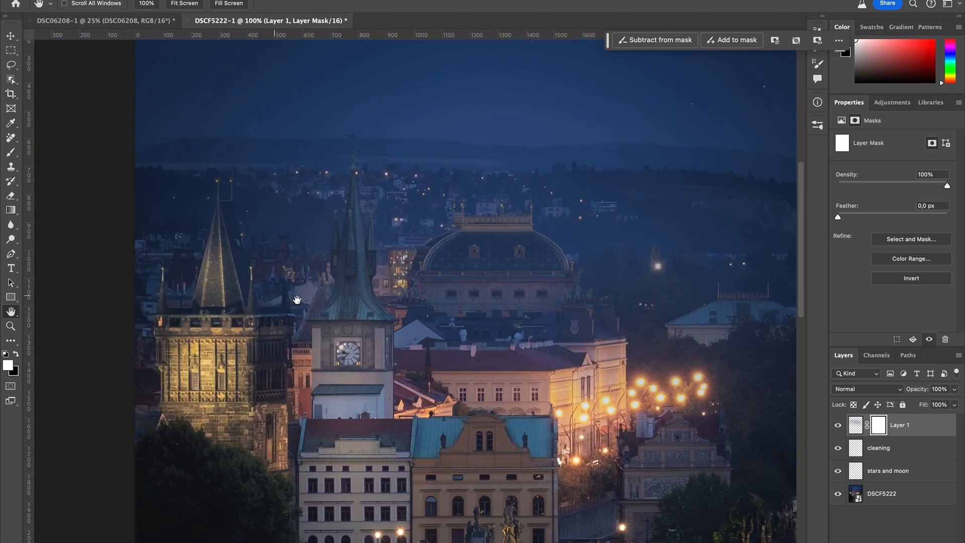
pyautogui.press('b')
pyautogui.moveTo(442, 312); pyautogui.dragTo(213, 275)
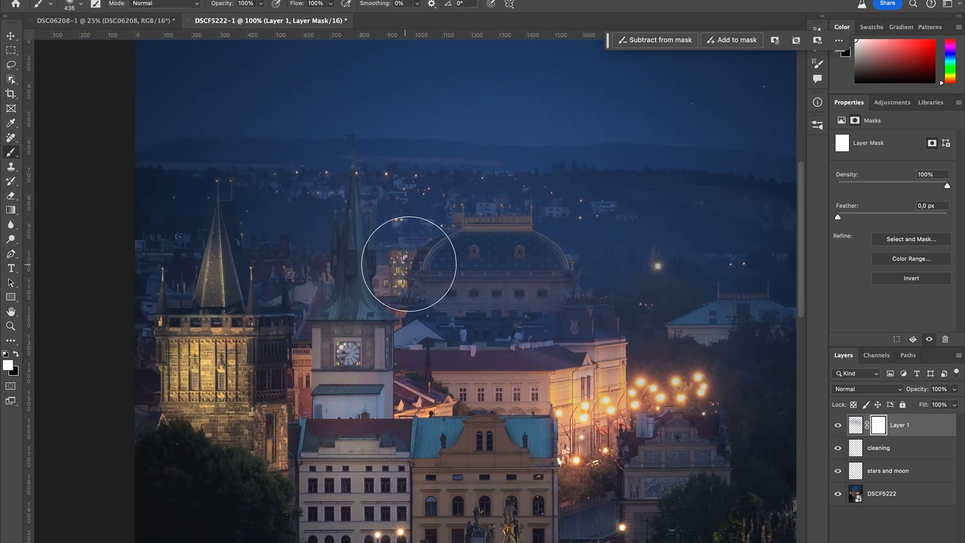
pyautogui.moveTo(417, 302); pyautogui.dragTo(373, 285)
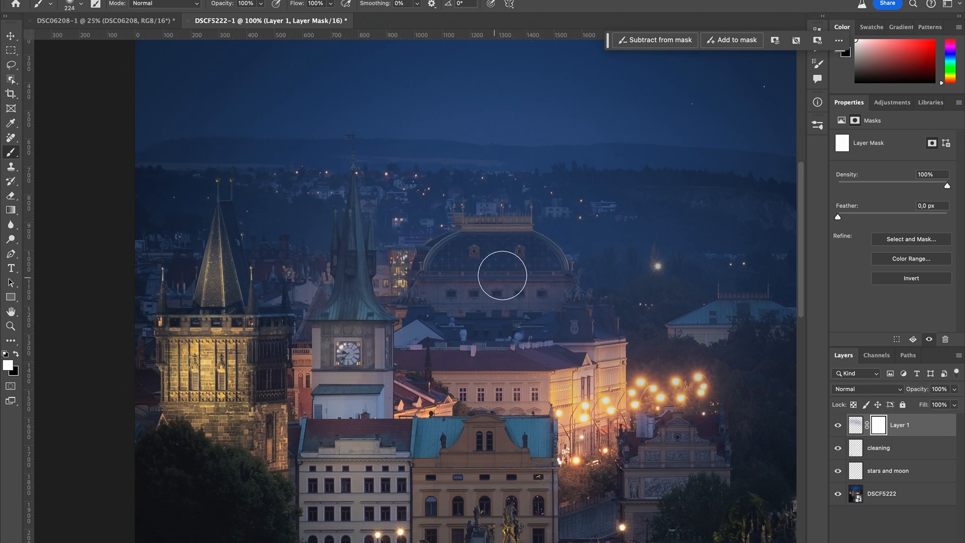
pyautogui.press('x')
pyautogui.moveTo(373, 267); pyautogui.dragTo(348, 268)
pyautogui.moveTo(340, 287); pyautogui.dragTo(354, 193)
# Mask the haze off the bridge tower's roof and turrets and off the body of the clock tower
pyautogui.moveTo(225, 211)
pyautogui.mouseDown()
pyautogui.moveTo(206, 305)
pyautogui.moveTo(259, 307)
pyautogui.mouseUp()
pyautogui.moveTo(285, 309)
pyautogui.mouseDown()
pyautogui.moveTo(275, 309)
pyautogui.moveTo(288, 308)
pyautogui.mouseUp()
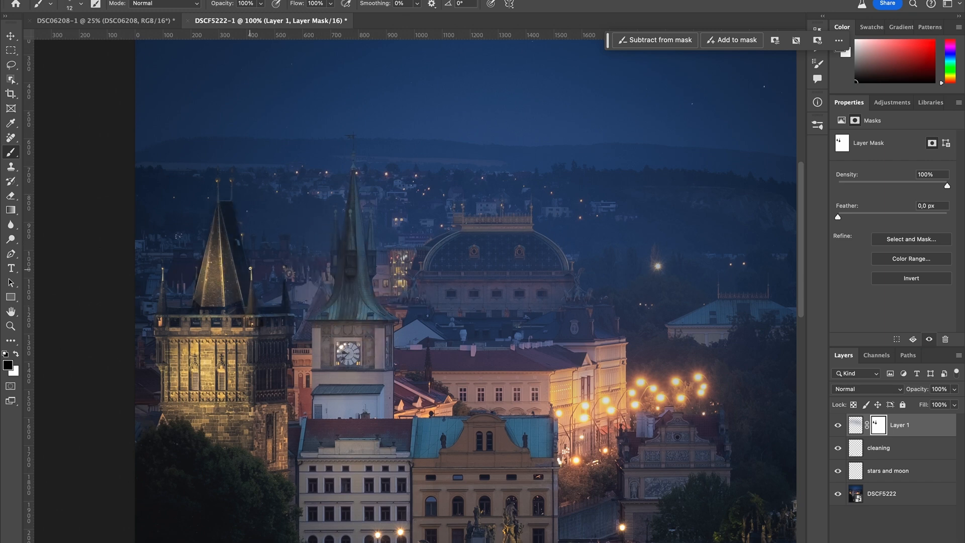
pyautogui.moveTo(219, 204); pyautogui.dragTo(225, 208)
pyautogui.moveTo(345, 383); pyautogui.dragTo(353, 382)
pyautogui.moveTo(346, 347); pyautogui.dragTo(341, 425)
pyautogui.moveTo(272, 337); pyautogui.dragTo(243, 300)
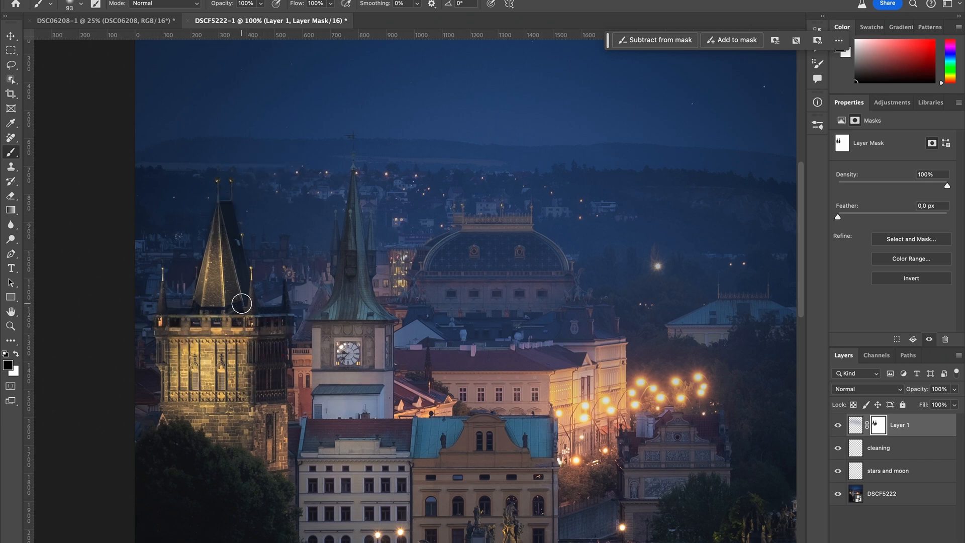
# Compare the whole image with and without the blue haze layer
pyautogui.press('super+0')
pyautogui.click(838, 427)
pyautogui.click(837, 427)
pyautogui.click(838, 427)
pyautogui.click(837, 426)
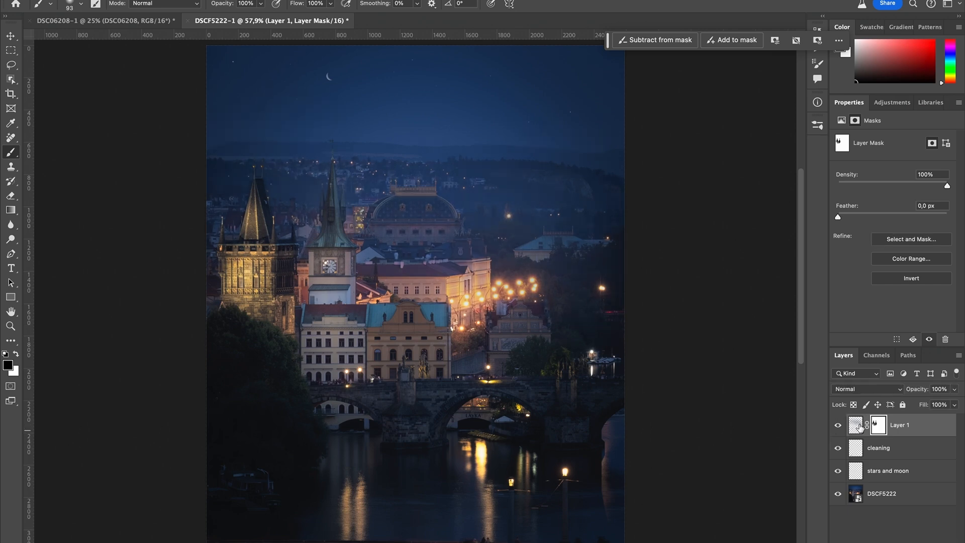
# Duplicate the haze layer together with its mask to strengthen the background haze
pyautogui.click(858, 426)
pyautogui.press('super+j')
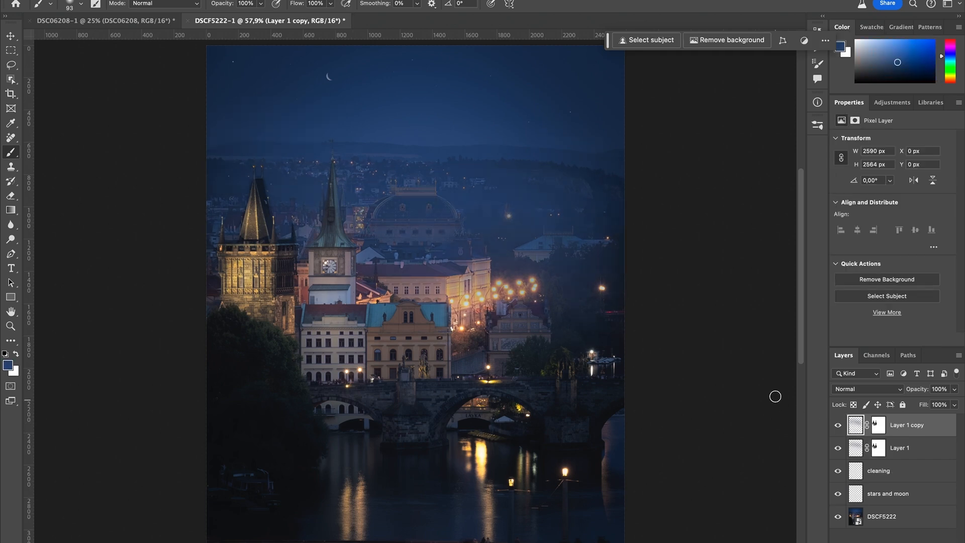
pyautogui.click(877, 427)
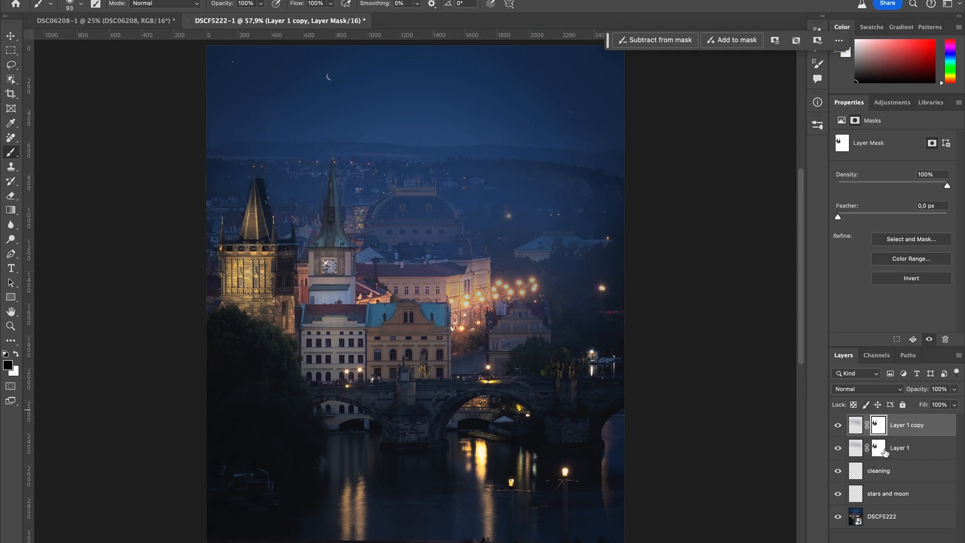
# On the original haze layer's mask, paint out the haze over the domed building, the lit buildings and the clock tower area
pyautogui.click(887, 451)
pyautogui.moveTo(414, 220); pyautogui.dragTo(445, 226)
pyautogui.moveTo(436, 224)
pyautogui.mouseDown()
pyautogui.moveTo(386, 223)
pyautogui.moveTo(380, 229)
pyautogui.moveTo(393, 238)
pyautogui.moveTo(434, 242)
pyautogui.moveTo(440, 232)
pyautogui.moveTo(386, 254)
pyautogui.moveTo(371, 280)
pyautogui.moveTo(434, 304)
pyautogui.moveTo(466, 258)
pyautogui.moveTo(467, 300)
pyautogui.moveTo(394, 314)
pyautogui.moveTo(416, 292)
pyautogui.mouseUp()
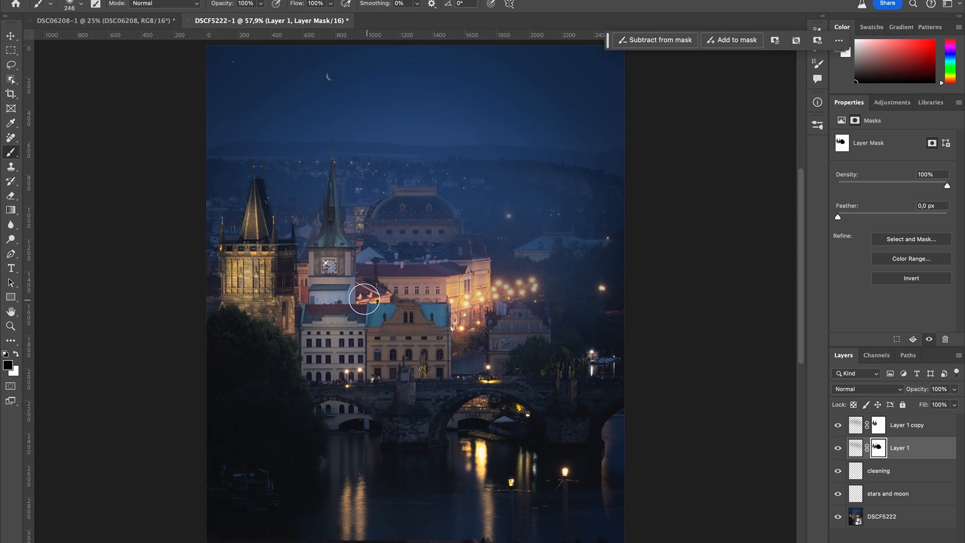
pyautogui.moveTo(403, 209)
pyautogui.mouseDown()
pyautogui.moveTo(391, 215)
pyautogui.moveTo(399, 202)
pyautogui.moveTo(448, 222)
pyautogui.moveTo(448, 233)
pyautogui.moveTo(377, 269)
pyautogui.moveTo(394, 231)
pyautogui.moveTo(416, 229)
pyautogui.moveTo(427, 205)
pyautogui.moveTo(474, 280)
pyautogui.moveTo(463, 319)
pyautogui.moveTo(396, 292)
pyautogui.moveTo(322, 290)
pyautogui.mouseUp()
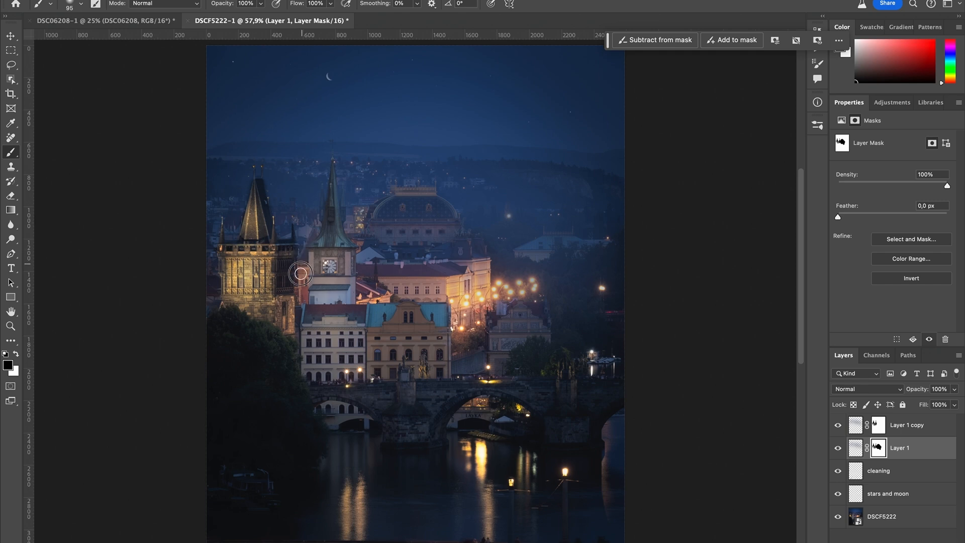
pyautogui.moveTo(354, 351)
pyautogui.keyDown('ctrl'); pyautogui.keyDown('alt'); pyautogui.mouseDown()
pyautogui.moveTo(404, 361)
pyautogui.moveTo(427, 355)
pyautogui.moveTo(345, 339)
pyautogui.mouseUp(); pyautogui.keyUp('alt'); pyautogui.keyUp('ctrl')
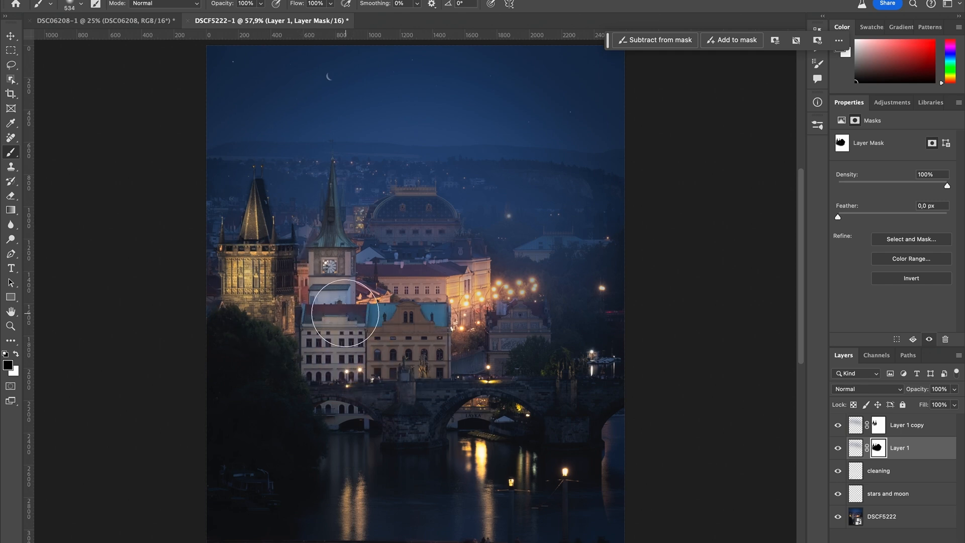
# On the original haze layer's mask, paint out the haze over the dark trees beside the string of street lights
pyautogui.click(910, 426)
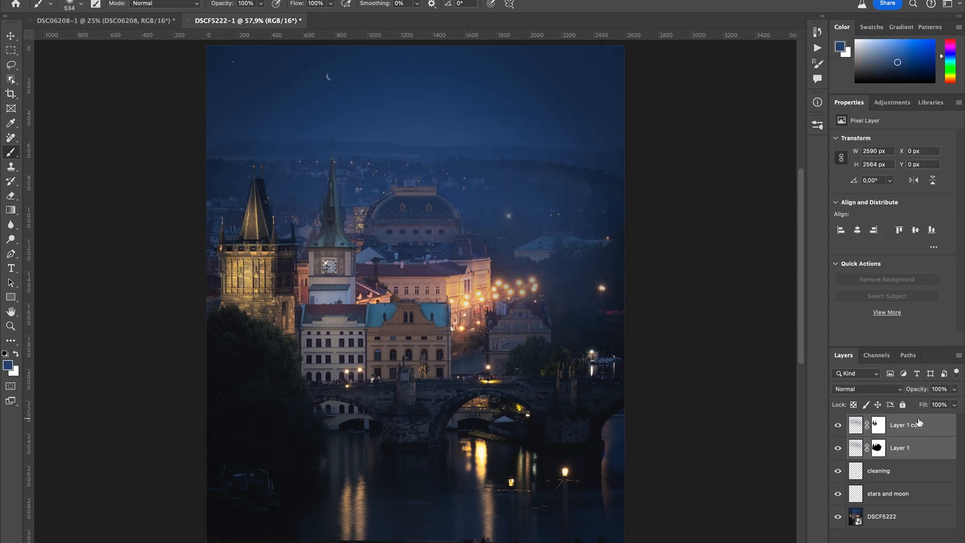
pyautogui.click(883, 451)
pyautogui.moveTo(564, 323); pyautogui.dragTo(585, 321)
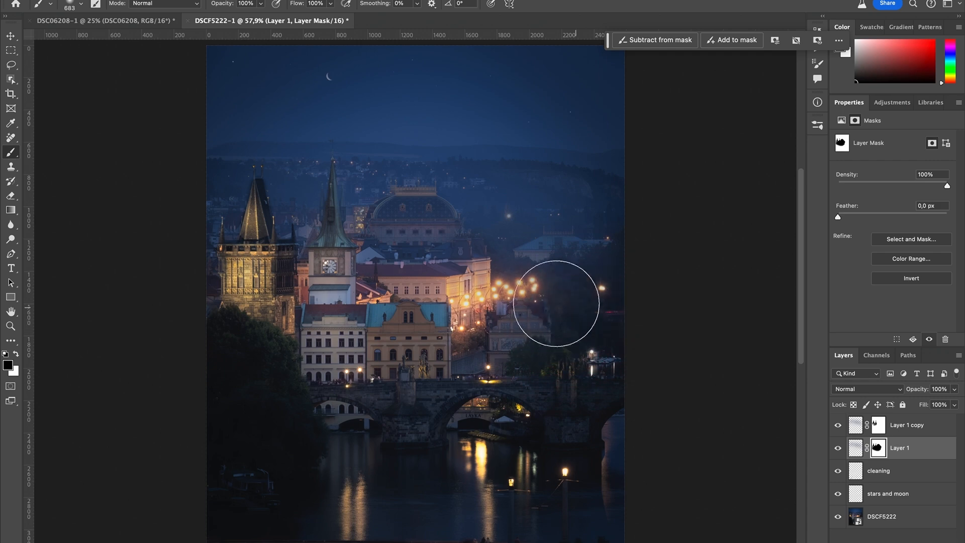
pyautogui.moveTo(579, 288)
pyautogui.mouseDown()
pyautogui.moveTo(597, 274)
pyautogui.moveTo(560, 273)
pyautogui.moveTo(550, 322)
pyautogui.mouseUp()
# Reduce the duplicate haze layer's opacity to 51%, and select both haze layers
pyautogui.click(855, 424)
pyautogui.moveTo(923, 389); pyautogui.dragTo(913, 390)
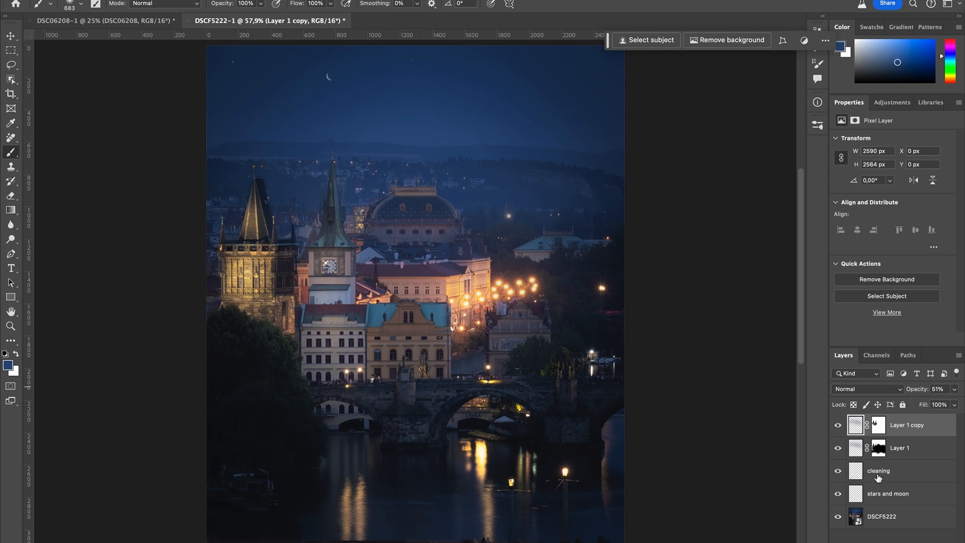
pyautogui.keyDown('shift'); pyautogui.click(904, 450); pyautogui.keyUp('shift')
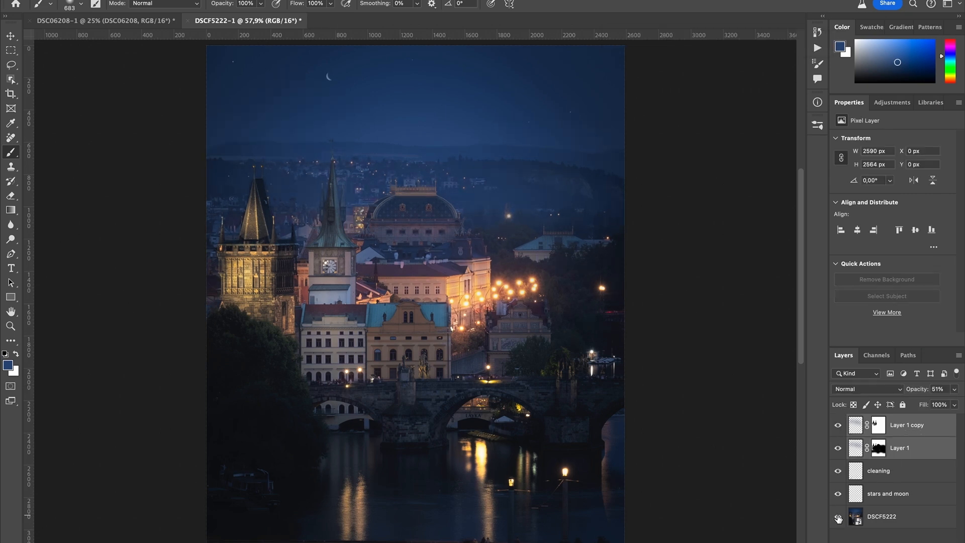
pyautogui.hotkey('ctrl', '-')
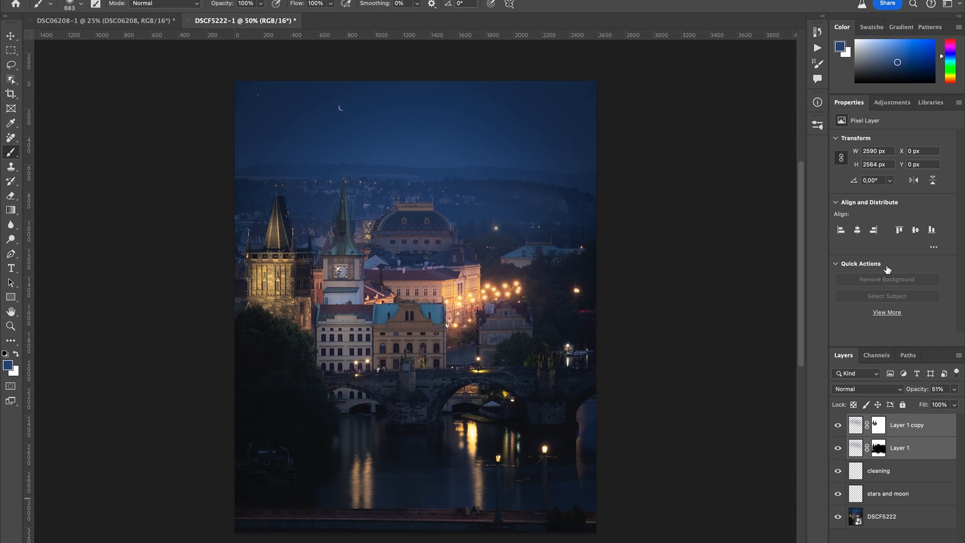
# Add a Curves adjustment layer and shape a gentle RGB S-curve with darker shadows and lifted highlights
pyautogui.click(891, 102)
pyautogui.click(894, 200)
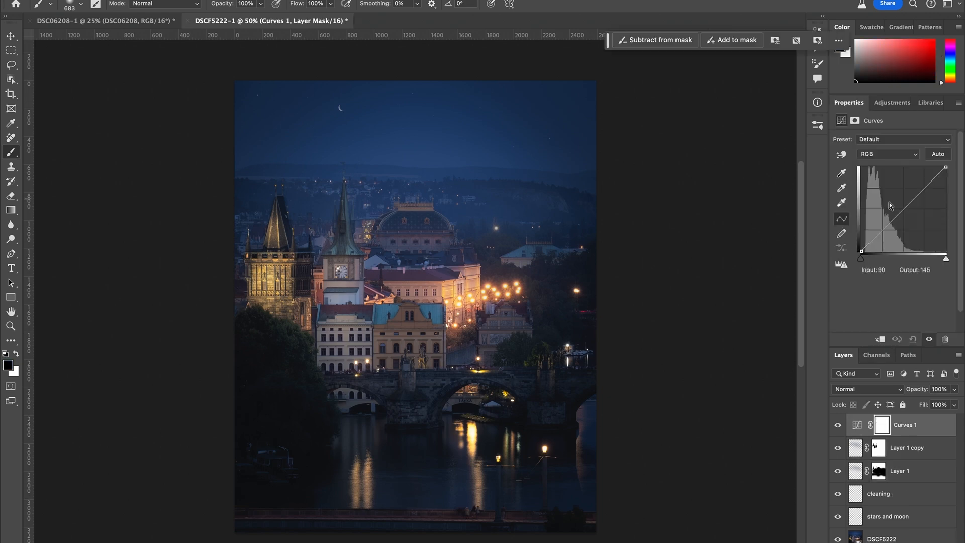
pyautogui.moveTo(862, 252); pyautogui.dragTo(884, 230)
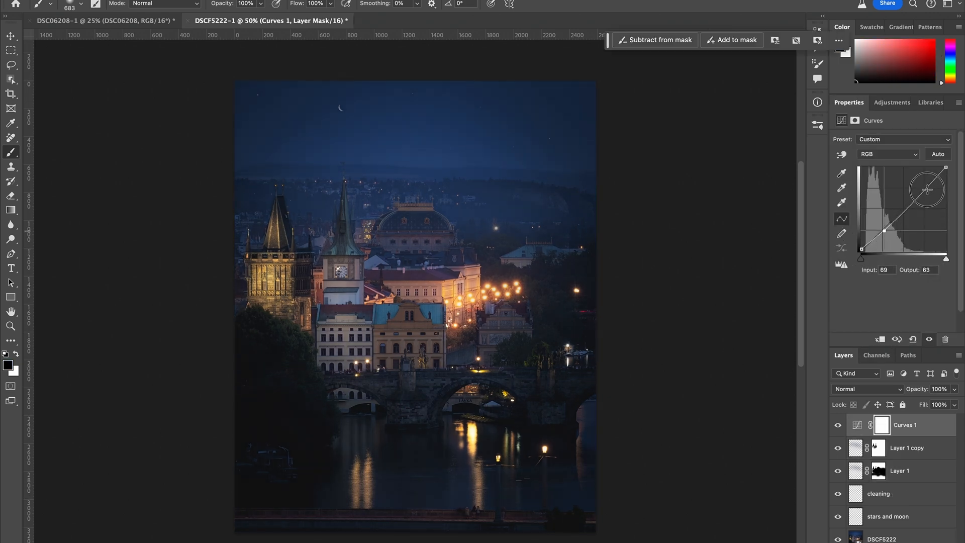
pyautogui.moveTo(927, 188); pyautogui.dragTo(924, 187)
# Raise the blue channel's black point, fine-tune the red channel's white point, and set the Curves layer's opacity to 75%
pyautogui.click(888, 154)
pyautogui.click(887, 189)
pyautogui.moveTo(861, 252); pyautogui.dragTo(855, 246)
pyautogui.click(888, 155)
pyautogui.click(899, 129)
pyautogui.moveTo(946, 167); pyautogui.dragTo(943, 167)
pyautogui.moveTo(943, 168); pyautogui.dragTo(950, 164)
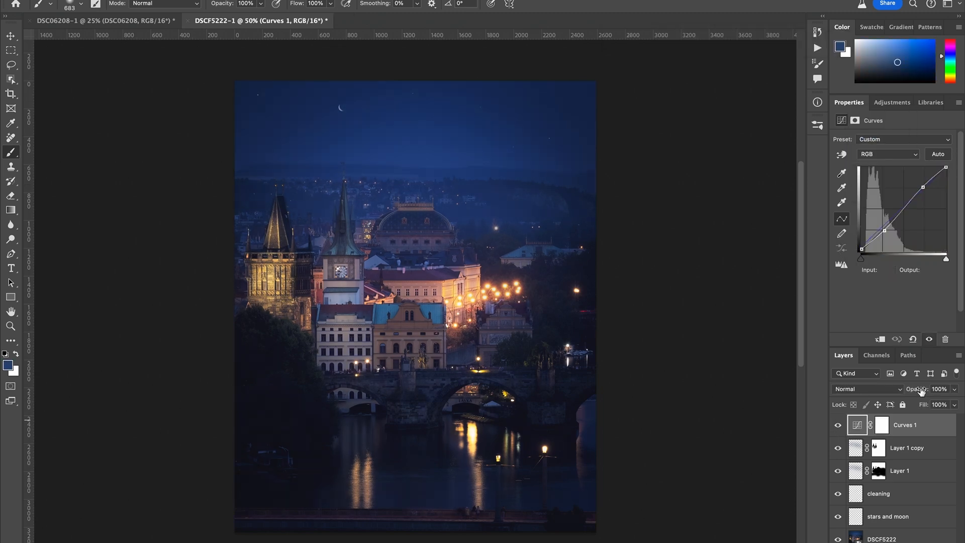
pyautogui.moveTo(921, 389); pyautogui.dragTo(902, 389)
# Add a Hue/Saturation adjustment layer, target the sky's blues and reduce their saturation
pyautogui.click(902, 103)
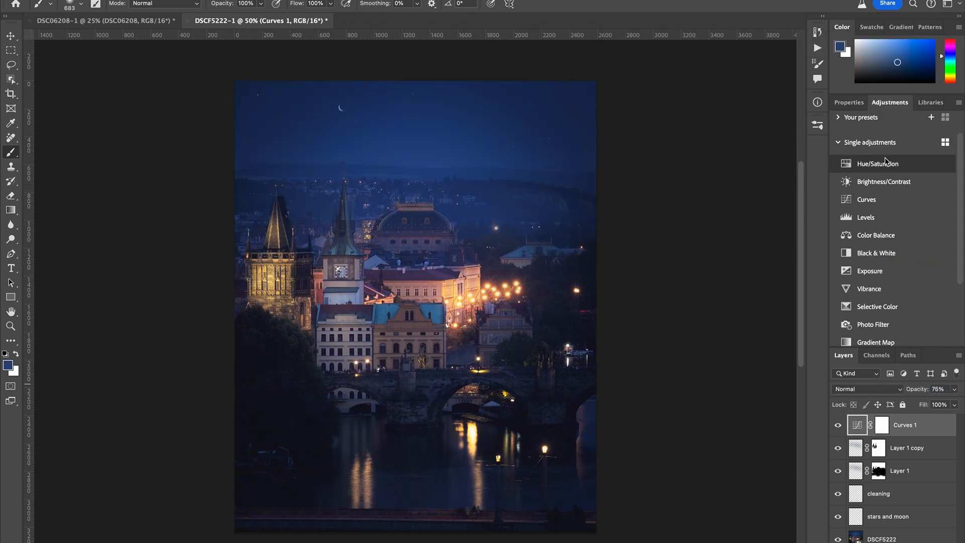
pyautogui.click(887, 166)
pyautogui.click(841, 156)
pyautogui.click(548, 105)
pyautogui.moveTo(893, 205); pyautogui.dragTo(878, 205)
# Add a Color Balance adjustment with the midtones shifted to +14 green, and invert its mask to hide the effect
pyautogui.click(897, 103)
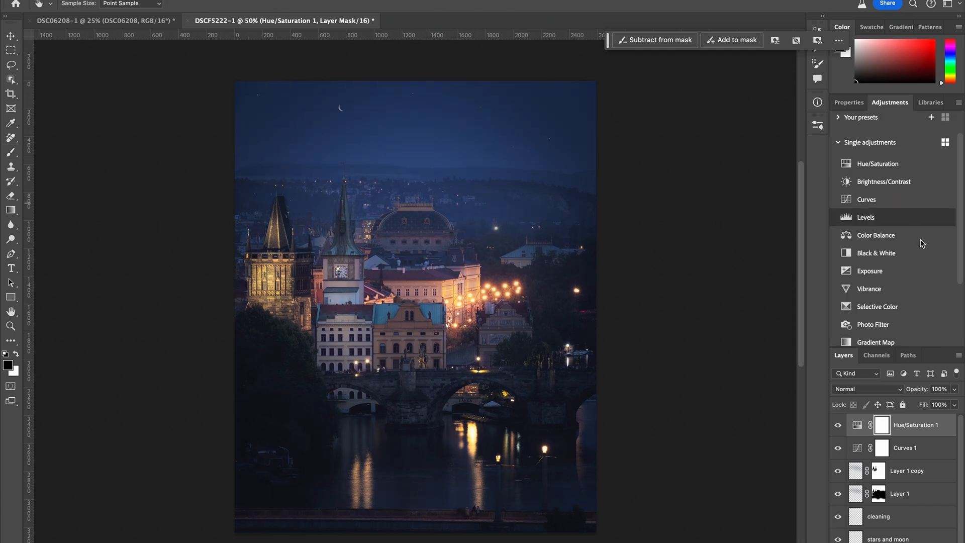
pyautogui.click(888, 233)
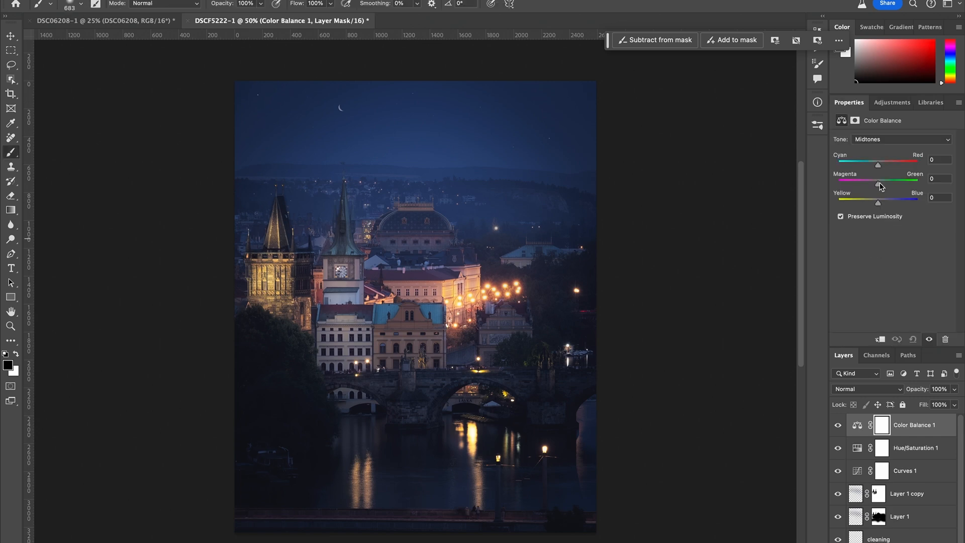
pyautogui.moveTo(877, 184); pyautogui.dragTo(885, 185)
pyautogui.click(884, 426)
pyautogui.hotkey('ctrl', 'i')
# With a smaller white brush, paint the green Color Balance effect onto the large trees below the bridge tower
pyautogui.press('x')
pyautogui.press('[')
pyautogui.press('[')
pyautogui.press('[')
pyautogui.moveTo(255, 395); pyautogui.dragTo(327, 429)
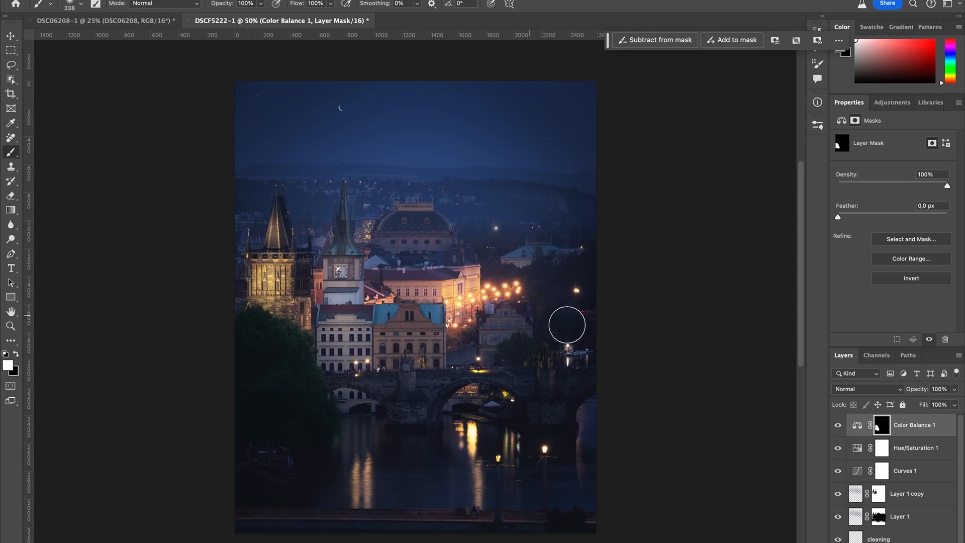
# Paint the Color Balance effect onto the trees around and behind the street lights with a small soft brush
pyautogui.rightClick(528, 315)
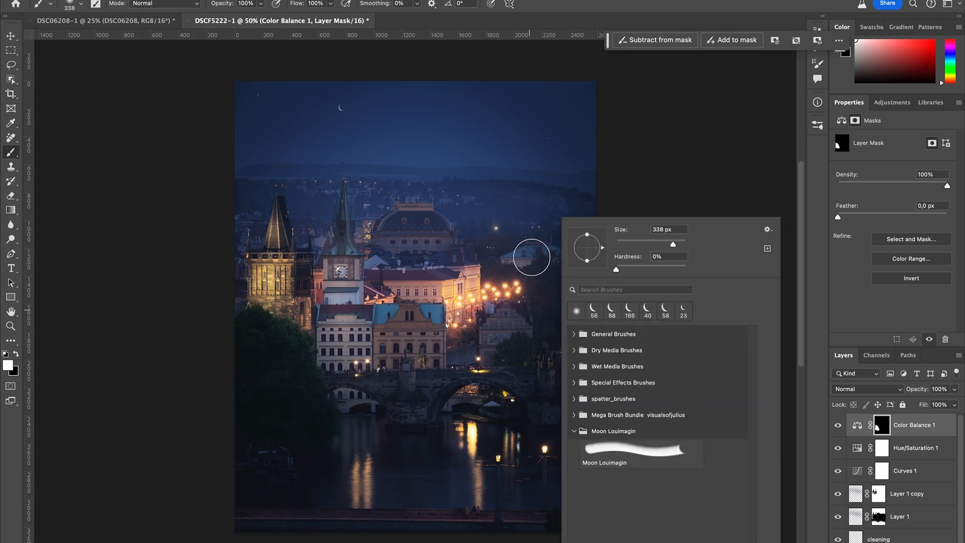
pyautogui.moveTo(528, 273)
pyautogui.mouseDown()
pyautogui.moveTo(540, 274)
pyautogui.moveTo(506, 274)
pyautogui.mouseUp()
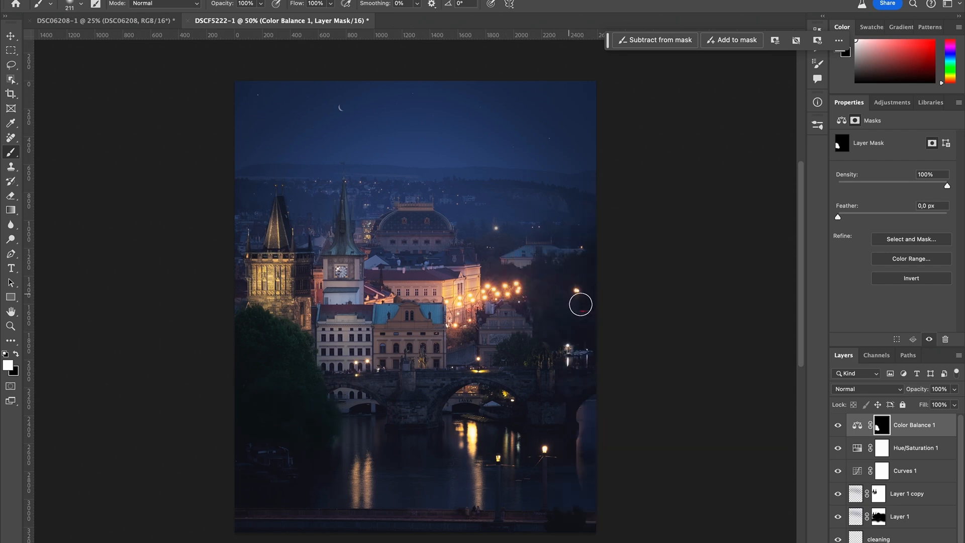
pyautogui.moveTo(546, 331)
pyautogui.mouseDown()
pyautogui.moveTo(522, 330)
pyautogui.moveTo(520, 357)
pyautogui.mouseUp()
pyautogui.moveTo(531, 339)
pyautogui.mouseDown()
pyautogui.moveTo(555, 273)
pyautogui.moveTo(601, 263)
pyautogui.moveTo(511, 270)
pyautogui.moveTo(497, 242)
pyautogui.mouseUp()
pyautogui.moveTo(501, 240); pyautogui.dragTo(486, 241)
# Reset the Color Balance adjustment and shift only its shadows toward green, to +4
pyautogui.click(865, 426)
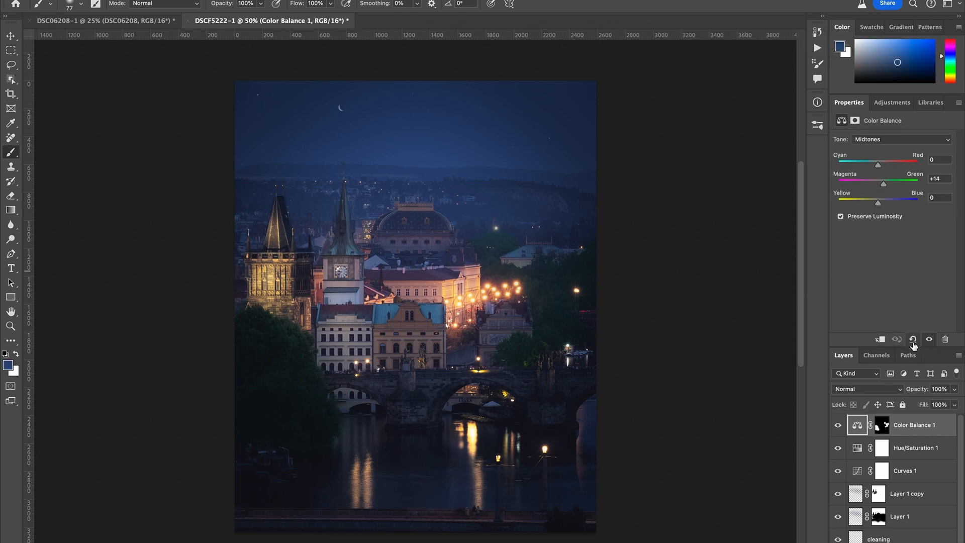
pyautogui.click(868, 136)
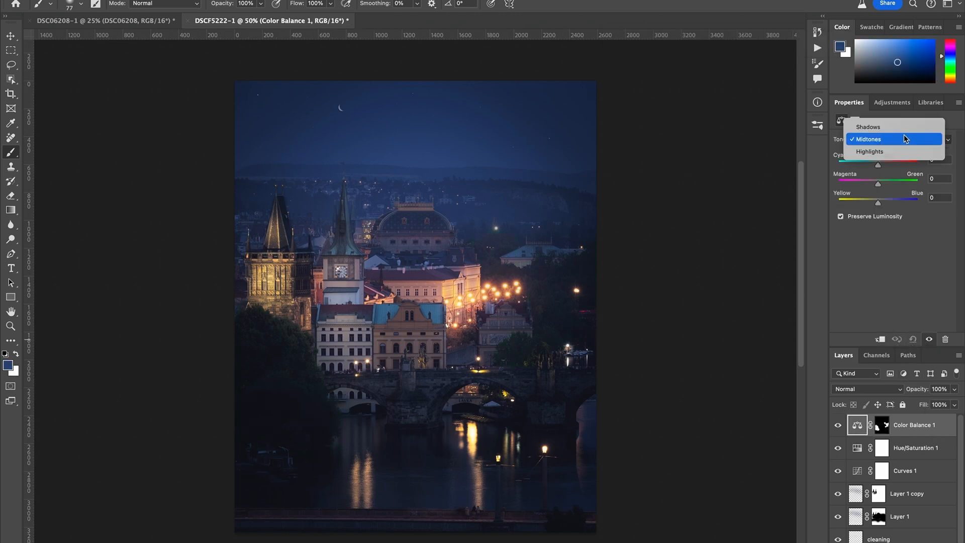
pyautogui.click(891, 127)
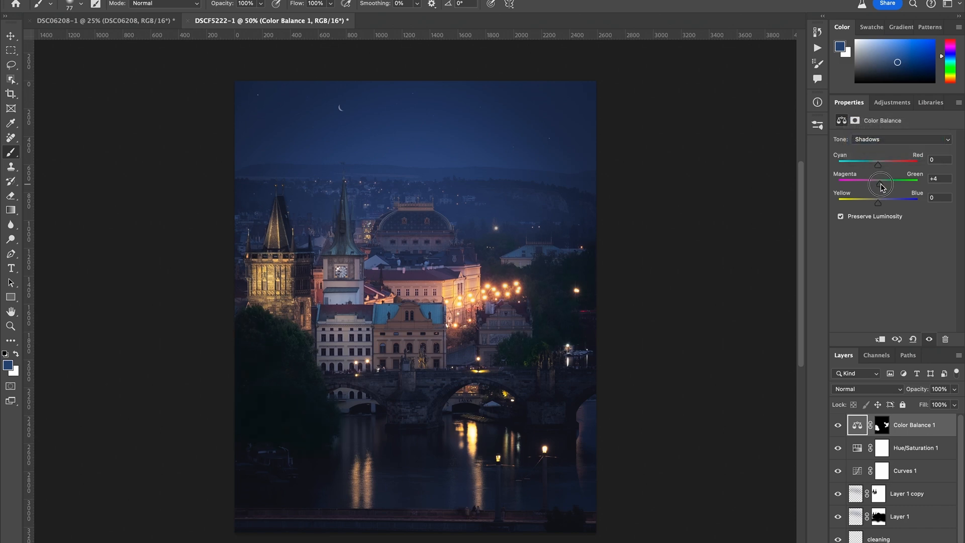
pyautogui.moveTo(885, 187); pyautogui.dragTo(880, 187)
# Add a Selective Color adjustment, raise cyan in the Neutrals to +7 and fine-tune their other components
pyautogui.click(892, 102)
pyautogui.click(899, 306)
pyautogui.click(898, 152)
pyautogui.click(894, 152)
pyautogui.moveTo(892, 175)
pyautogui.mouseDown()
pyautogui.moveTo(846, 173)
pyautogui.moveTo(898, 181)
pyautogui.mouseUp()
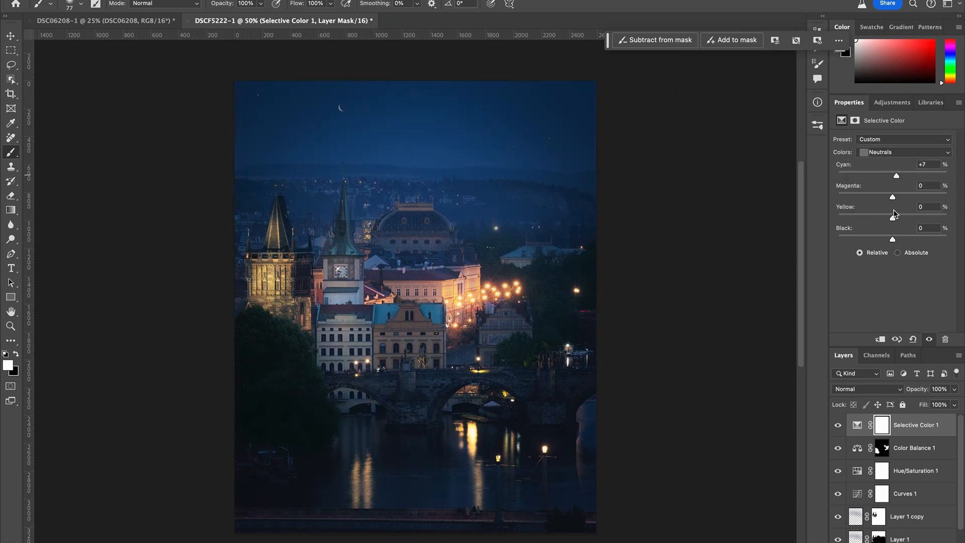
pyautogui.moveTo(892, 197); pyautogui.dragTo(890, 241)
# Try strong cyan and magenta shifts in another Selective Color range, and set both values back to 0
pyautogui.click(903, 151)
pyautogui.click(884, 161)
pyautogui.click(904, 152)
pyautogui.click(885, 133)
pyautogui.moveTo(893, 176); pyautogui.dragTo(948, 175)
pyautogui.moveTo(893, 197); pyautogui.dragTo(846, 196)
pyautogui.doubleClick(922, 185)
pyautogui.write('0')
pyautogui.doubleClick(926, 164)
pyautogui.write('0')
# Add a Brightness/Contrast adjustment with brightness 37, invert its mask and paint the effect over the central buildings with a large brush
pyautogui.click(892, 103)
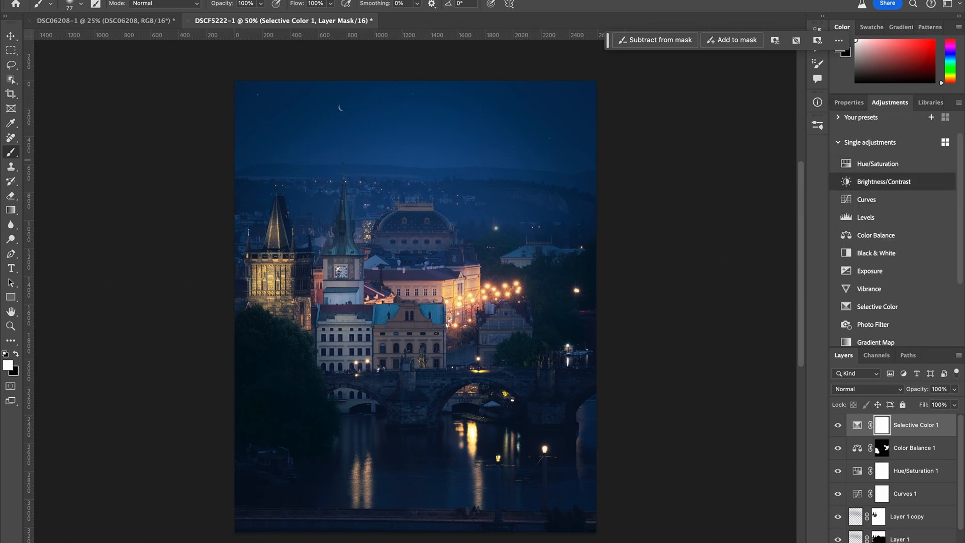
pyautogui.click(885, 181)
pyautogui.moveTo(893, 170); pyautogui.dragTo(906, 170)
pyautogui.press('super+i')
pyautogui.moveTo(352, 291); pyautogui.dragTo(483, 291)
pyautogui.moveTo(424, 289); pyautogui.dragTo(314, 272)
pyautogui.moveTo(416, 278); pyautogui.dragTo(451, 277)
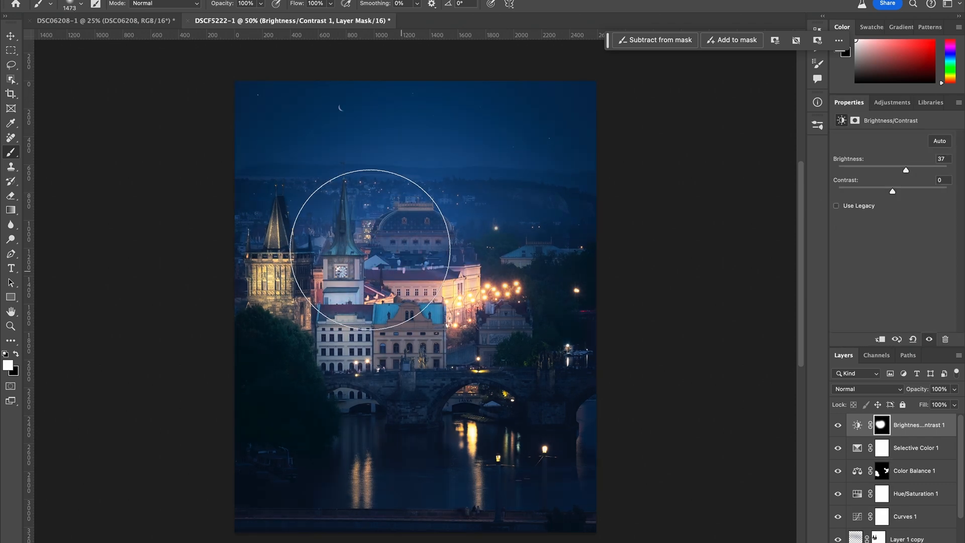
pyautogui.click(371, 249)
# Duplicate the brightness layer, invert the copy's mask and lower its brightness to darken the surroundings
pyautogui.press('super+j')
pyautogui.press('super+i')
pyautogui.moveTo(906, 170); pyautogui.dragTo(885, 170)
# Reduce the opacity of the original Brightness/Contrast layer to 41%
pyautogui.click(881, 447)
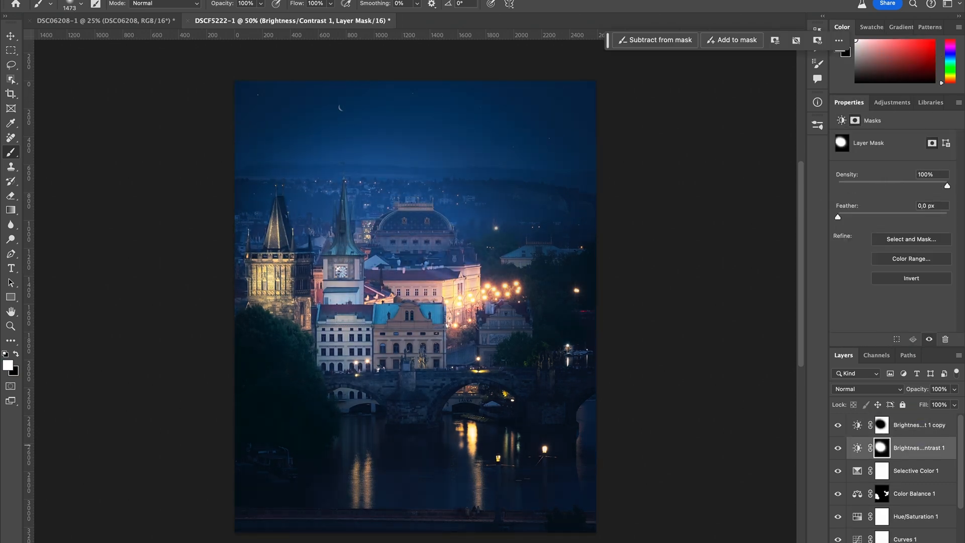
pyautogui.click(858, 447)
pyautogui.moveTo(918, 389); pyautogui.dragTo(888, 389)
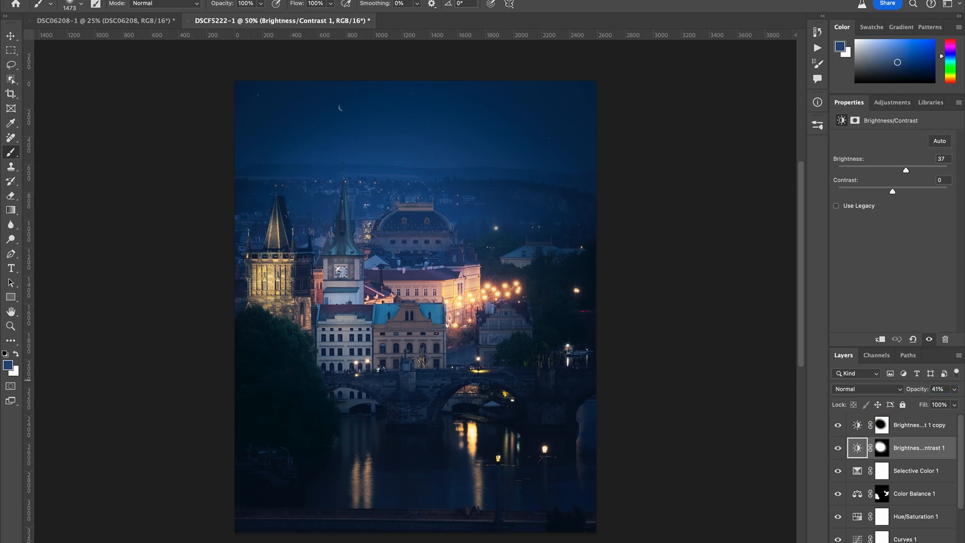
# Add a Gradient Map adjustment and set its dark color stop to a deep blue
pyautogui.click(892, 102)
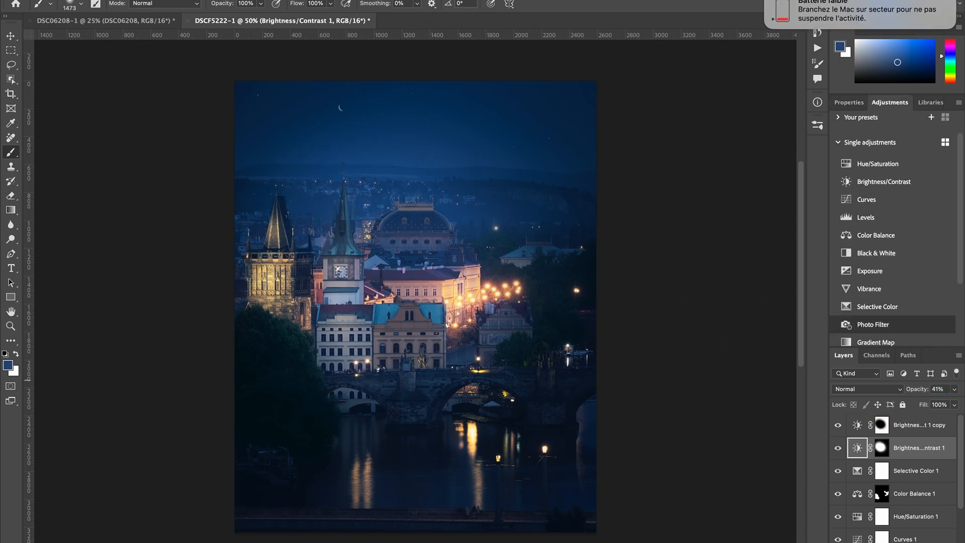
pyautogui.click(874, 342)
pyautogui.click(882, 143)
pyautogui.doubleClick(625, 287)
pyautogui.moveTo(762, 258); pyautogui.dragTo(762, 253)
pyautogui.click(720, 305)
pyautogui.moveTo(720, 305); pyautogui.dragTo(726, 298)
pyautogui.click(861, 189)
# Set the gradient map's light color stop to soft peach and reduce the layer's opacity to 25%
pyautogui.doubleClick(948, 286)
pyautogui.click(623, 200)
pyautogui.click(762, 324)
pyautogui.moveTo(622, 201); pyautogui.dragTo(660, 212)
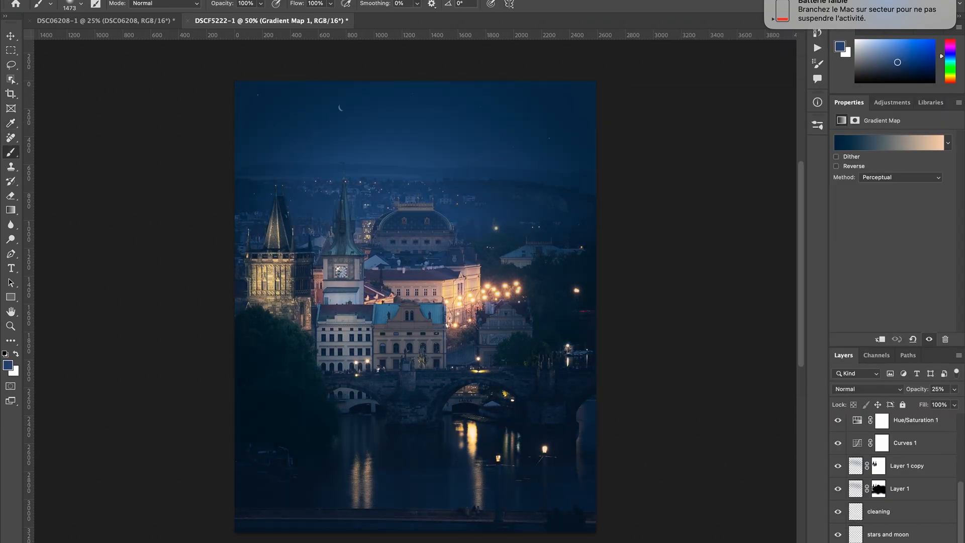
pyautogui.keyDown('alt'); pyautogui.click(838, 542); pyautogui.keyUp('alt')
pyautogui.keyDown('alt'); pyautogui.click(838, 542); pyautogui.keyUp('alt')
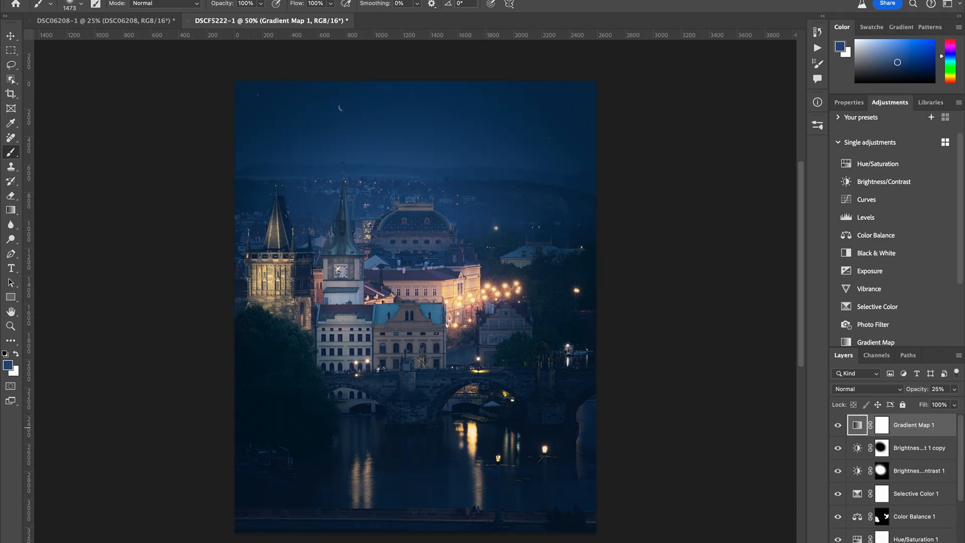
# Stamp all visible layers into a new top layer and convert it to a smart object
pyautogui.hotkey('ctrl', 'shift', 'alt', 'e')
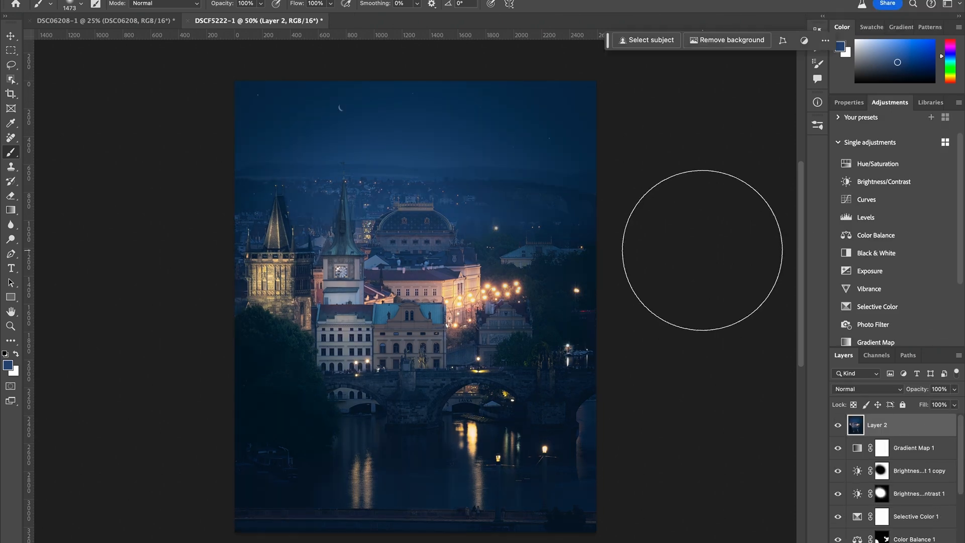
pyautogui.rightClick(877, 425)
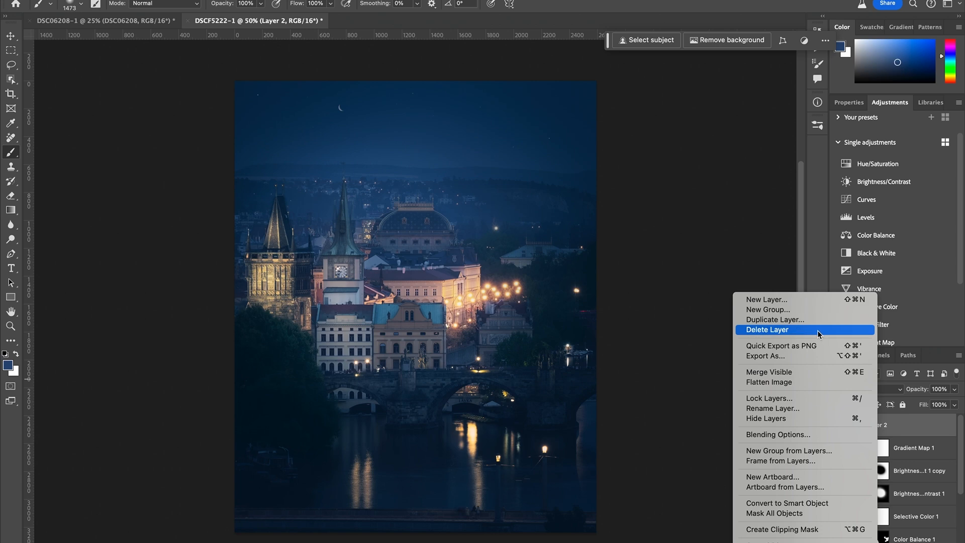
pyautogui.click(793, 503)
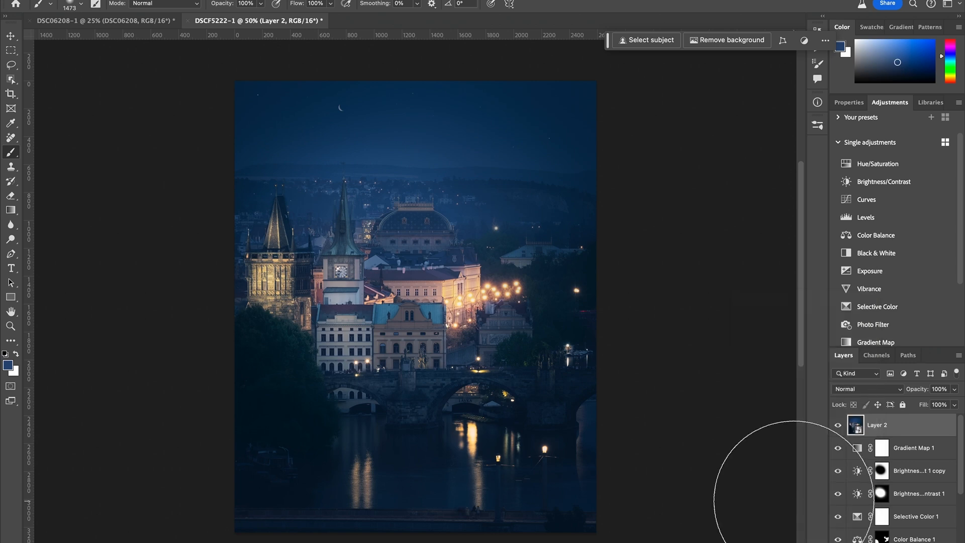
# Apply the Camera Raw Filter with a radial gradient mask around the towers and central buildings, raising its clarity to +21
pyautogui.click(277, 1)
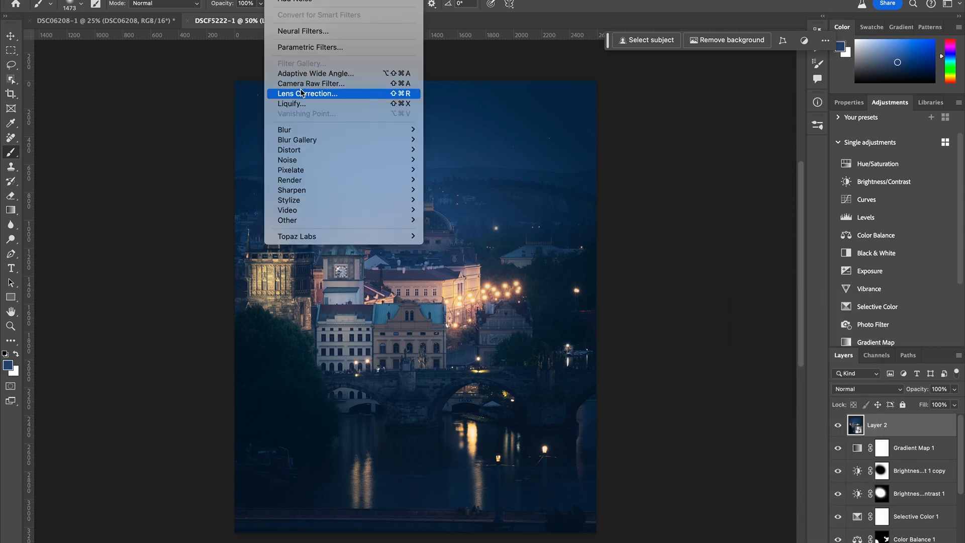
pyautogui.click(301, 84)
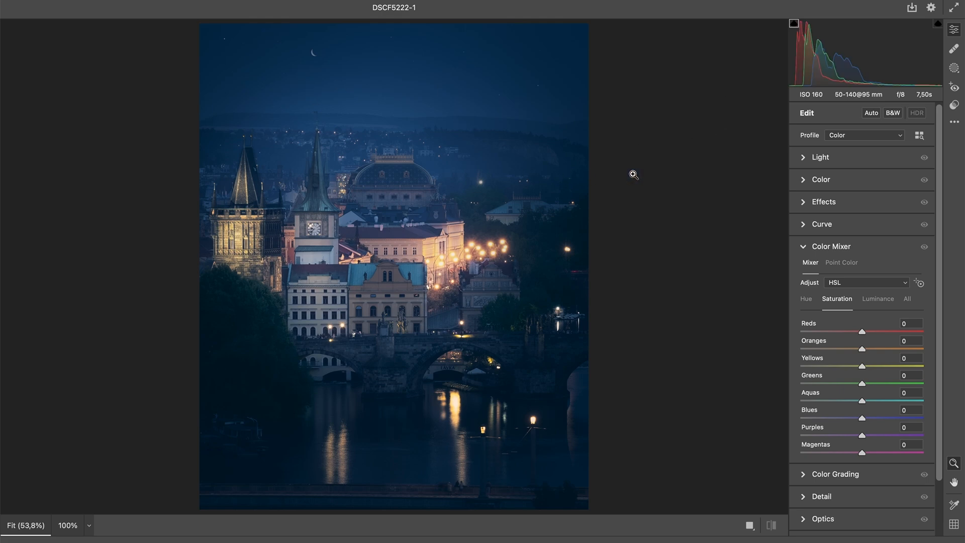
pyautogui.click(820, 157)
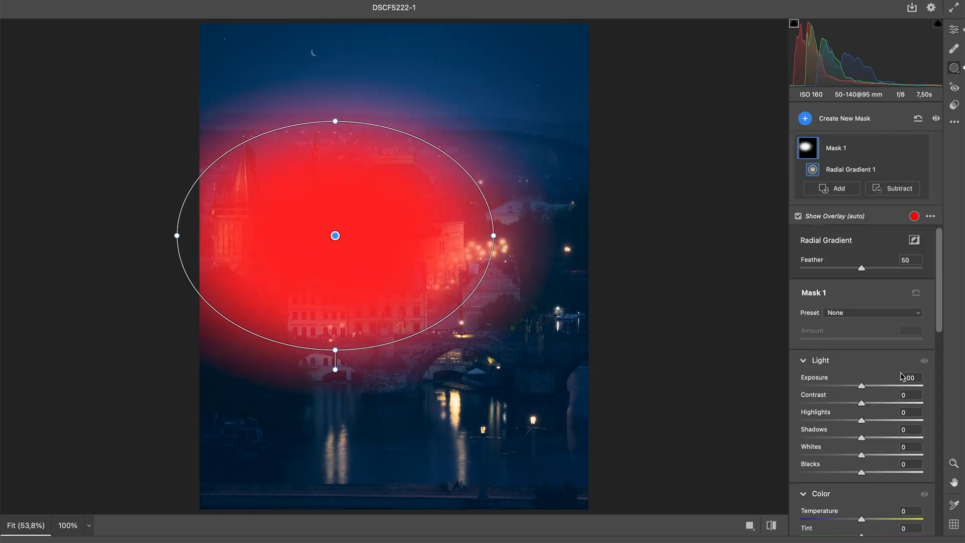
pyautogui.scroll(-10, 903, 377)
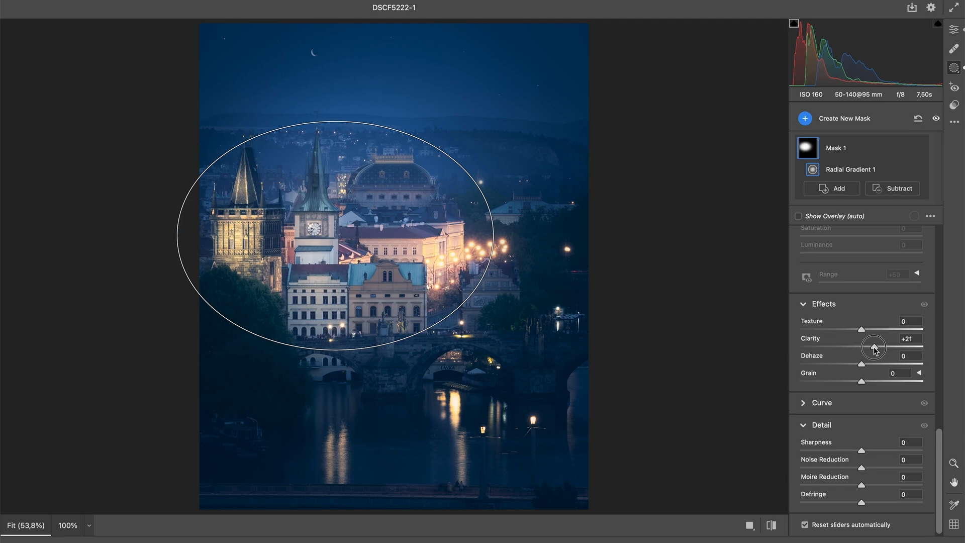
# Duplicate and invert the radial mask, then set exposure to -0.45 and contrast to +13 for the surroundings
pyautogui.click(905, 148)
pyautogui.click(877, 184)
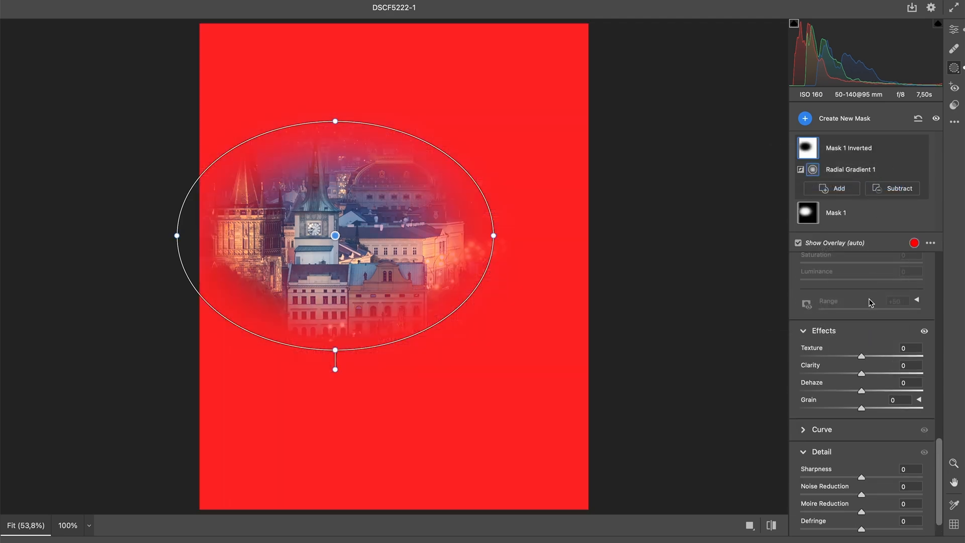
pyautogui.moveTo(938, 480); pyautogui.dragTo(963, 232)
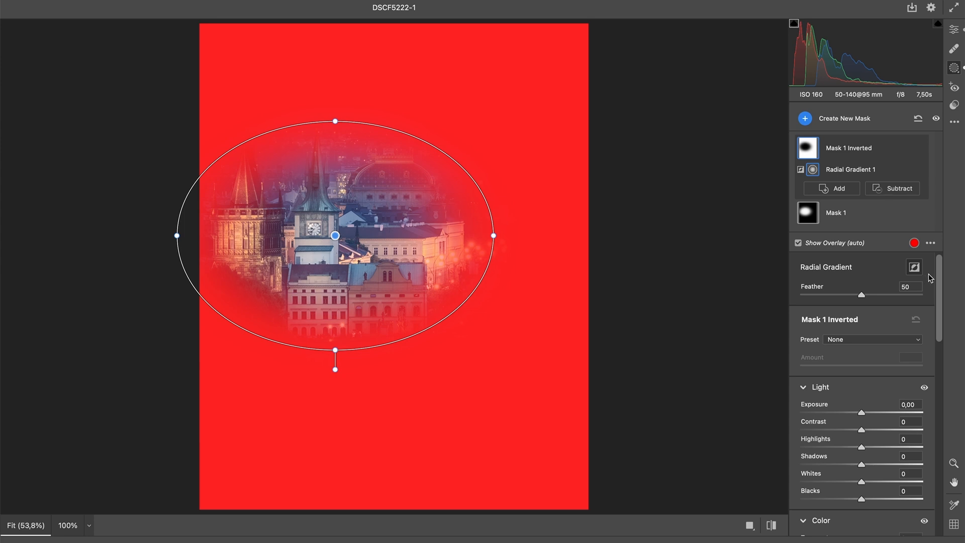
pyautogui.moveTo(861, 415)
pyautogui.mouseDown()
pyautogui.moveTo(843, 412)
pyautogui.moveTo(855, 410)
pyautogui.moveTo(868, 429)
pyautogui.mouseUp()
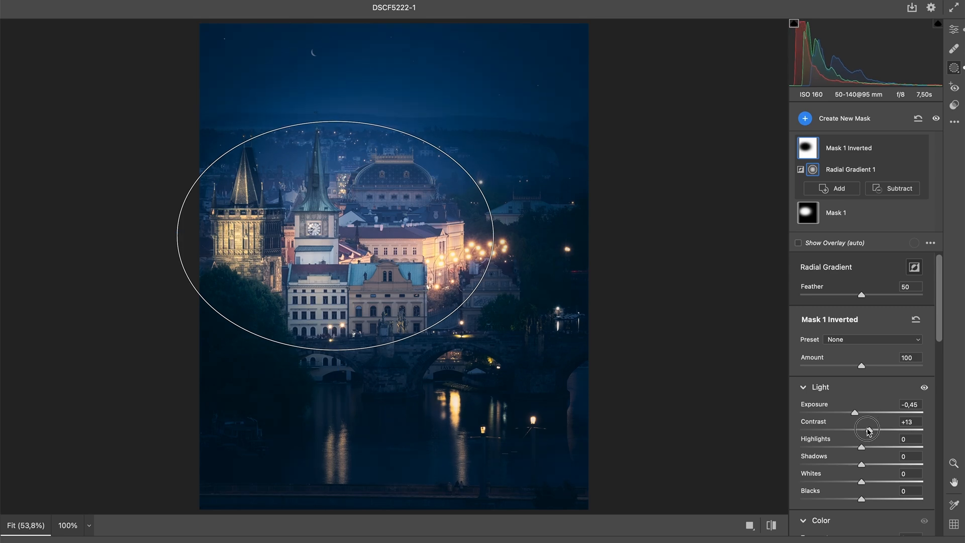
# Set the inverted radial mask's temperature to +15 and saturation to -10, and compare the image before and after
pyautogui.scroll(-4, 869, 430)
pyautogui.moveTo(861, 362); pyautogui.dragTo(870, 365)
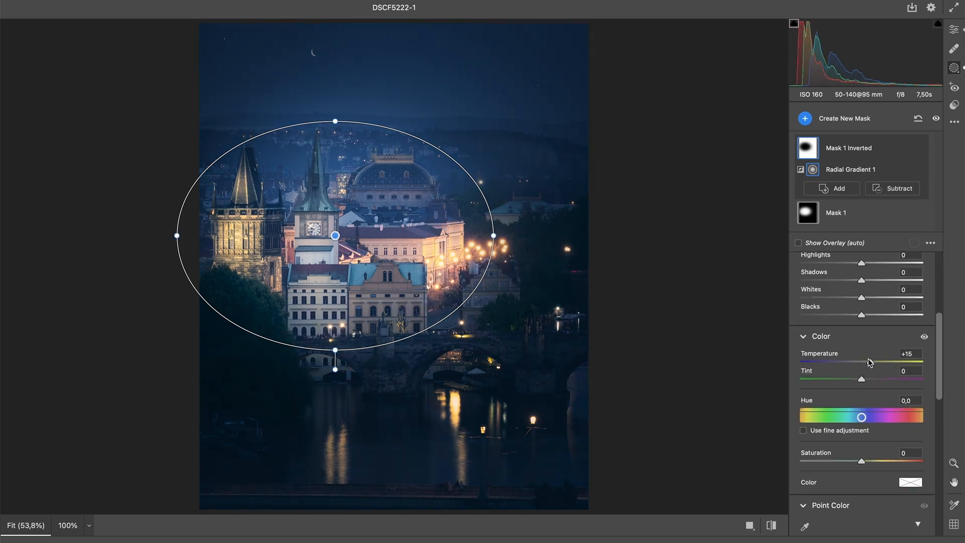
pyautogui.moveTo(862, 462)
pyautogui.mouseDown()
pyautogui.moveTo(847, 455)
pyautogui.moveTo(855, 458)
pyautogui.mouseUp()
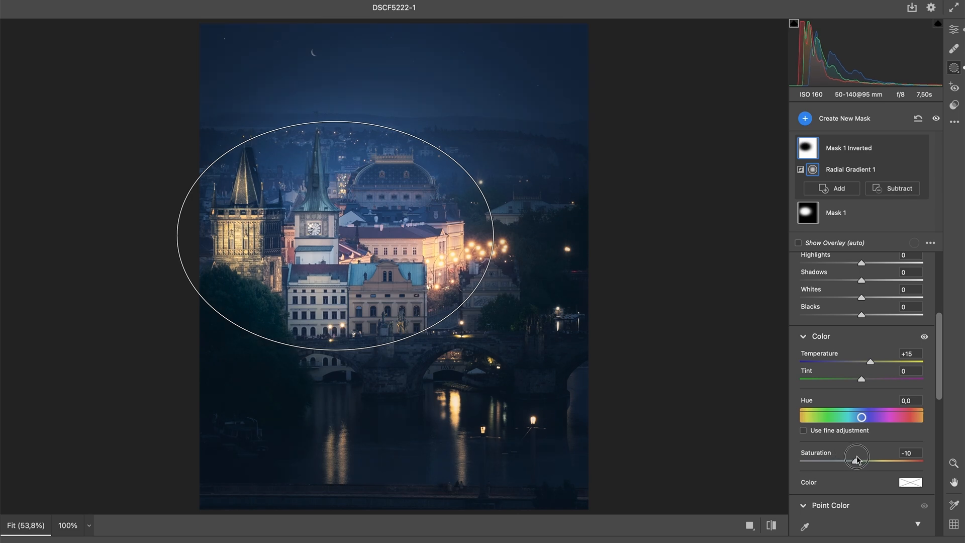
pyautogui.click(952, 32)
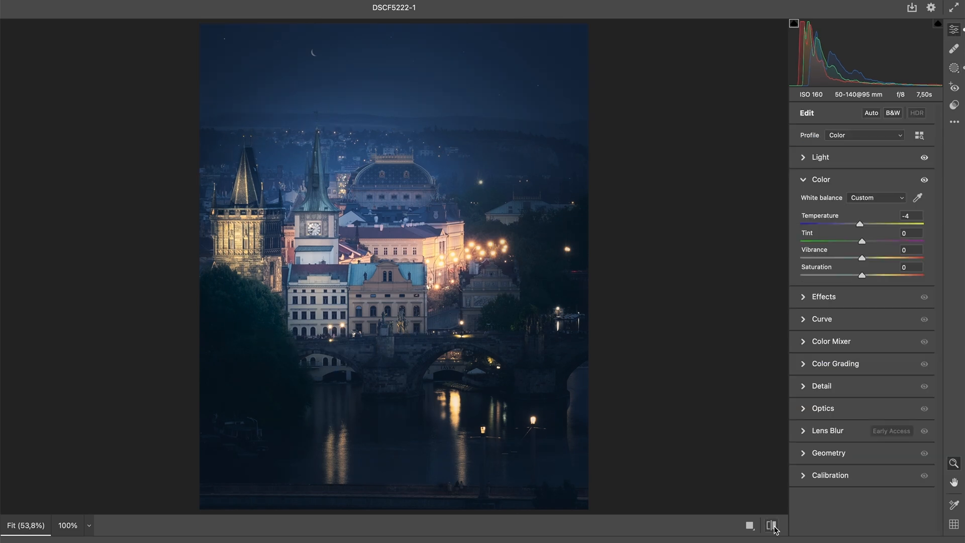
pyautogui.click(772, 525)
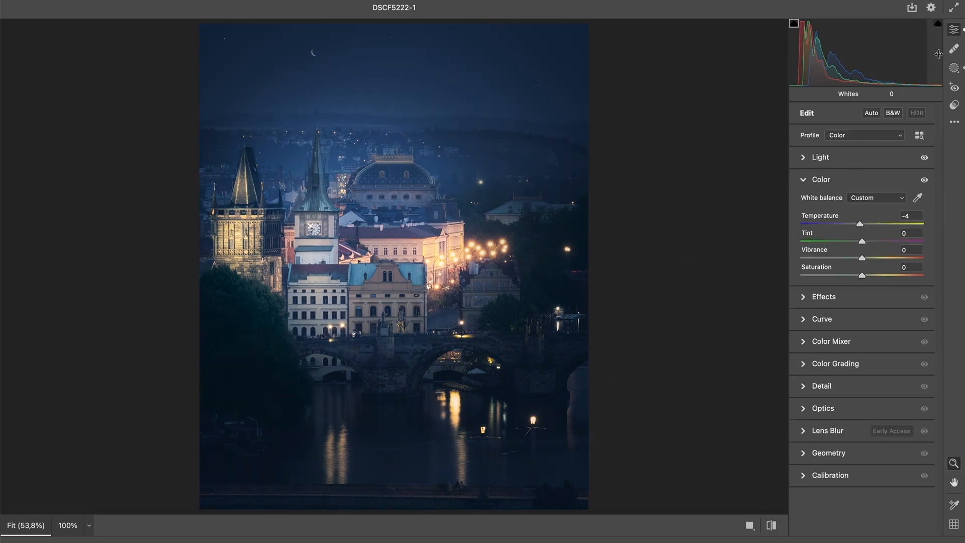
# Add a slanted linear gradient mask over the river and lower right, setting exposure to -0.60 and lowering the clarity and dehaze
pyautogui.click(954, 68)
pyautogui.click(859, 120)
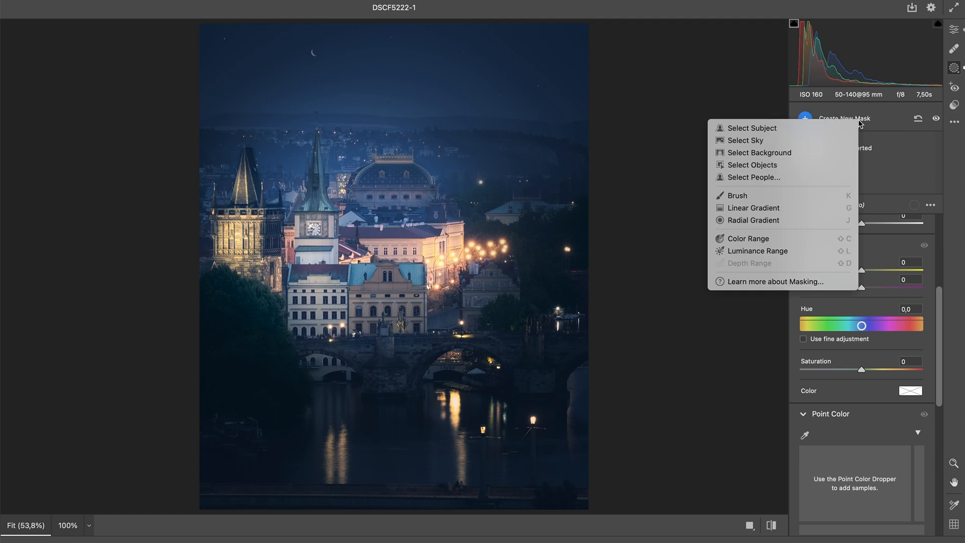
pyautogui.click(803, 208)
pyautogui.moveTo(488, 459); pyautogui.dragTo(389, 229)
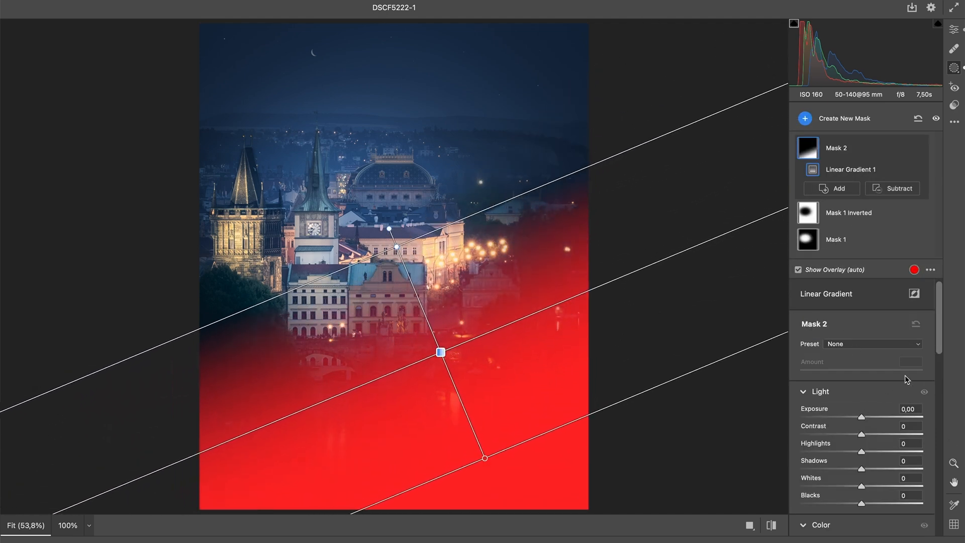
pyautogui.moveTo(863, 422); pyautogui.dragTo(855, 418)
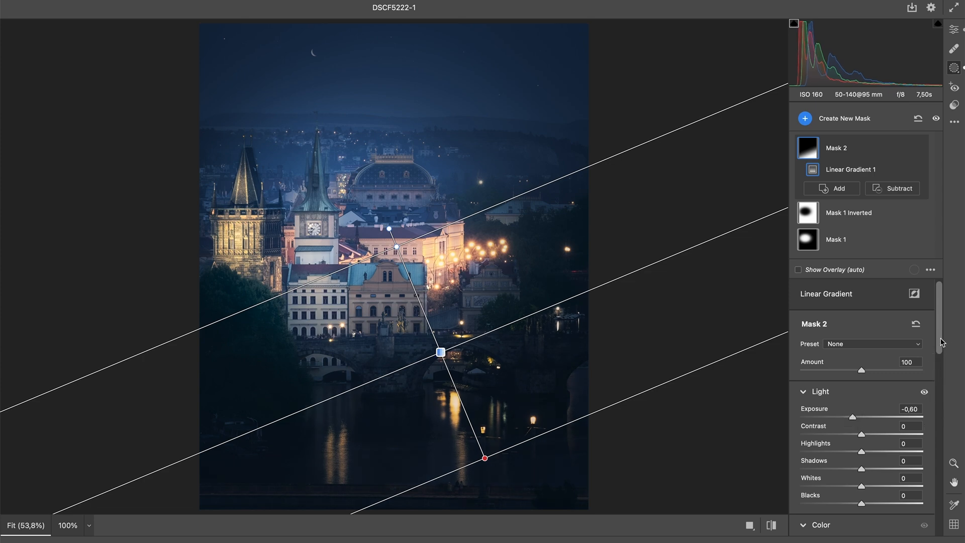
pyautogui.scroll(-10, 852, 459)
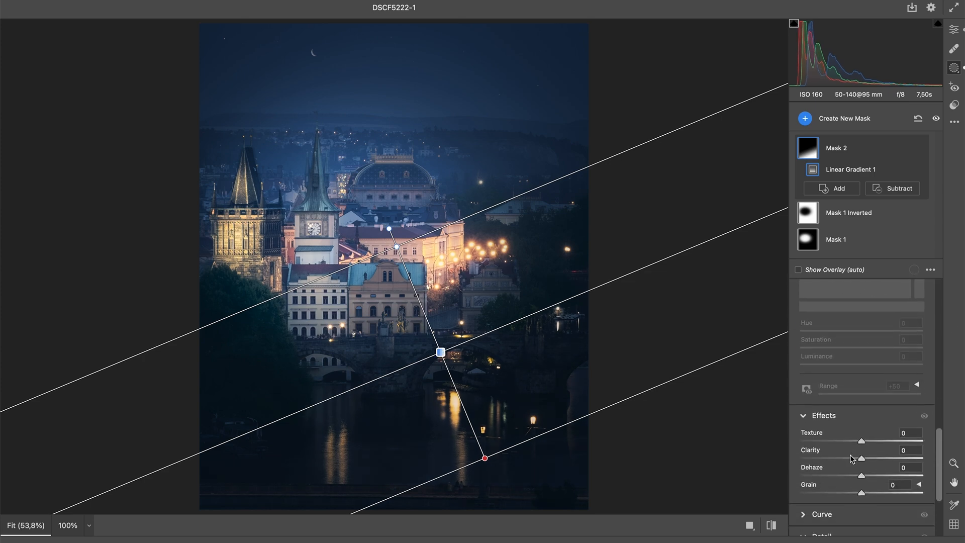
pyautogui.moveTo(862, 458)
pyautogui.mouseDown()
pyautogui.moveTo(818, 456)
pyautogui.moveTo(851, 458)
pyautogui.moveTo(855, 476)
pyautogui.mouseUp()
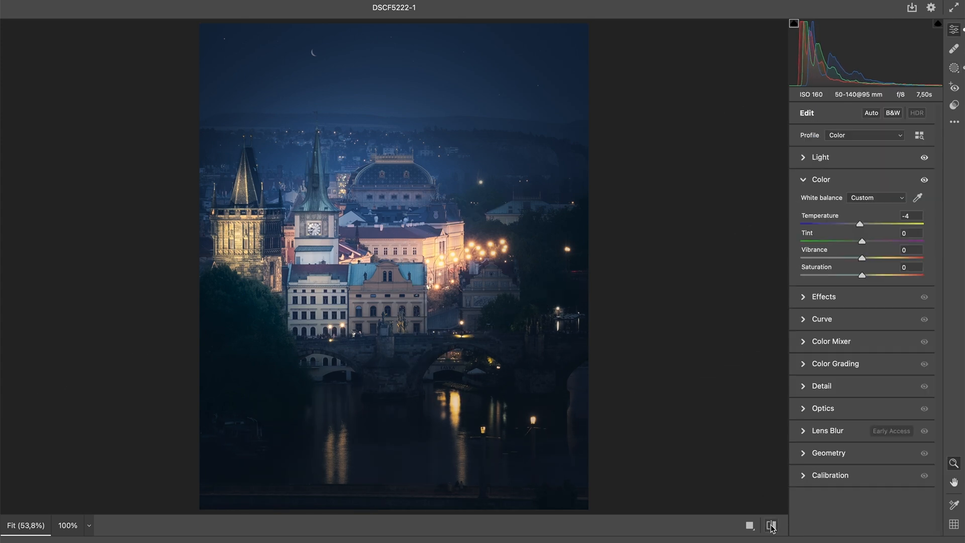
# Set the temperature of the inverted radial mask to +13
pyautogui.click(954, 71)
pyautogui.moveTo(939, 332); pyautogui.dragTo(939, 406)
pyautogui.moveTo(871, 322); pyautogui.dragTo(870, 321)
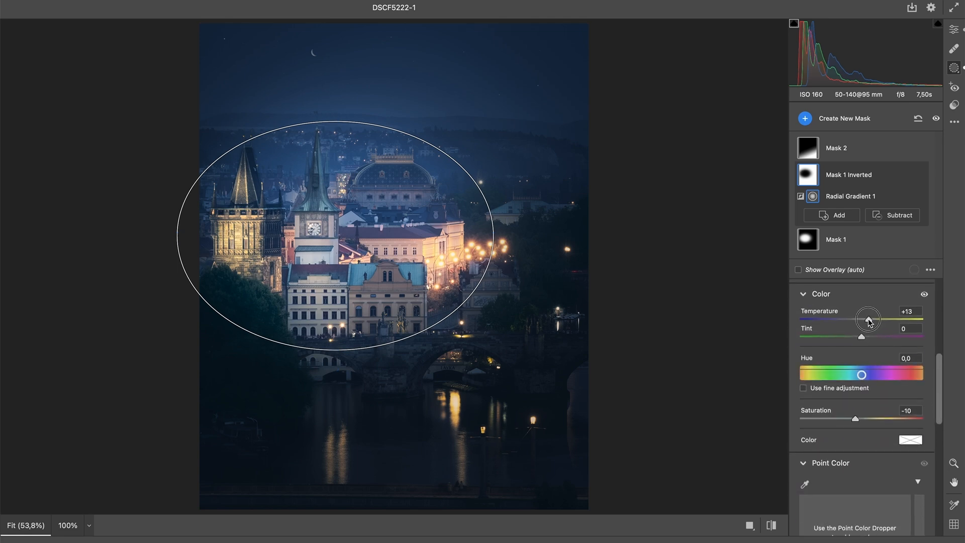
# In the calibration, lower the red primary hue, raise its saturation, and try raising the green primary hue before resetting it
pyautogui.moveTo(861, 403); pyautogui.dragTo(846, 403)
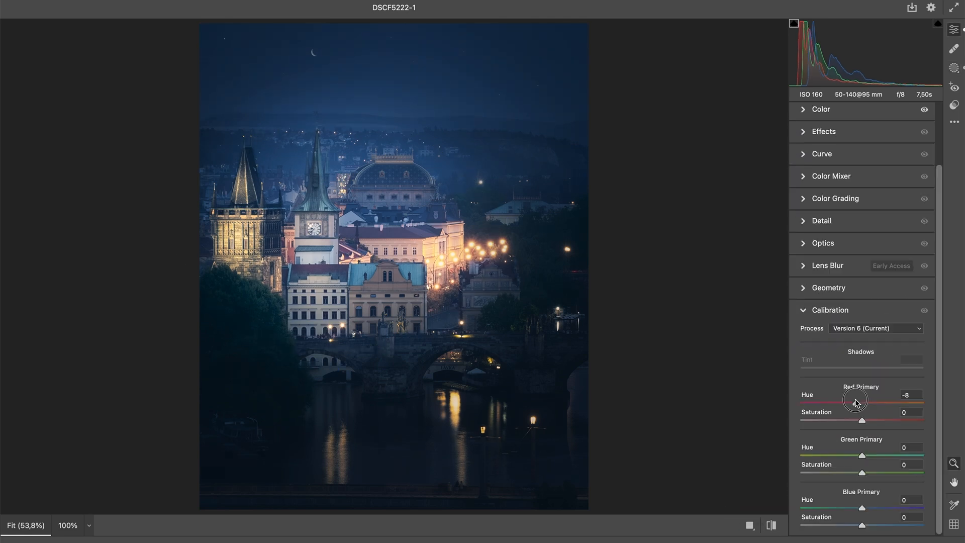
pyautogui.moveTo(862, 421); pyautogui.dragTo(883, 421)
pyautogui.moveTo(861, 456); pyautogui.dragTo(890, 456)
pyautogui.doubleClick(891, 456)
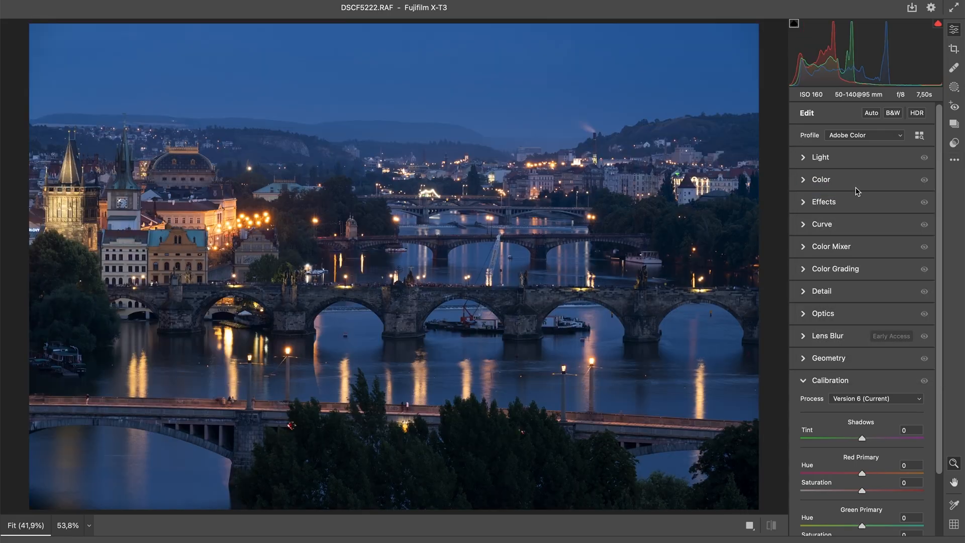
pyautogui.click(953, 49)
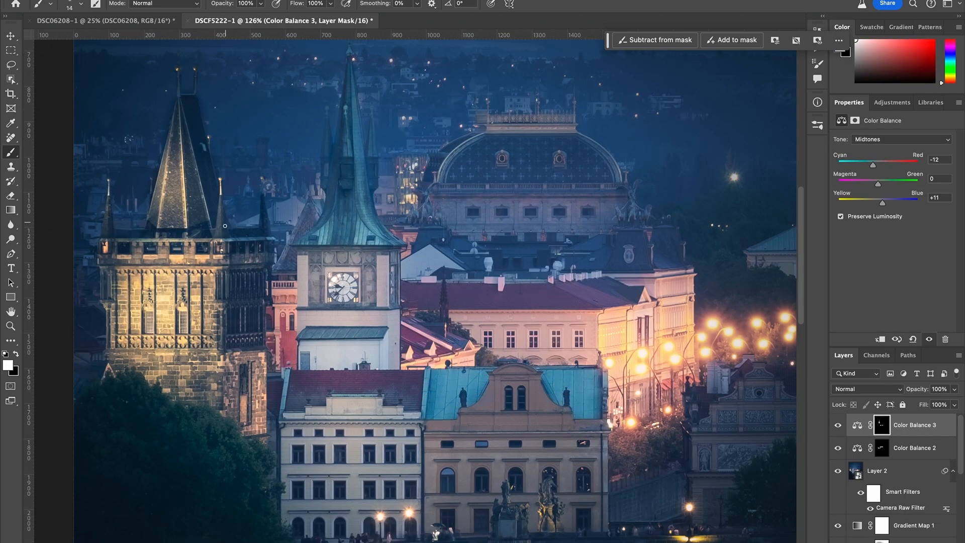
# Paint the bridge tower's roof into the Color Balance 3 mask and a central building into the Color Balance 4 mask
pyautogui.moveTo(162, 227); pyautogui.dragTo(203, 174)
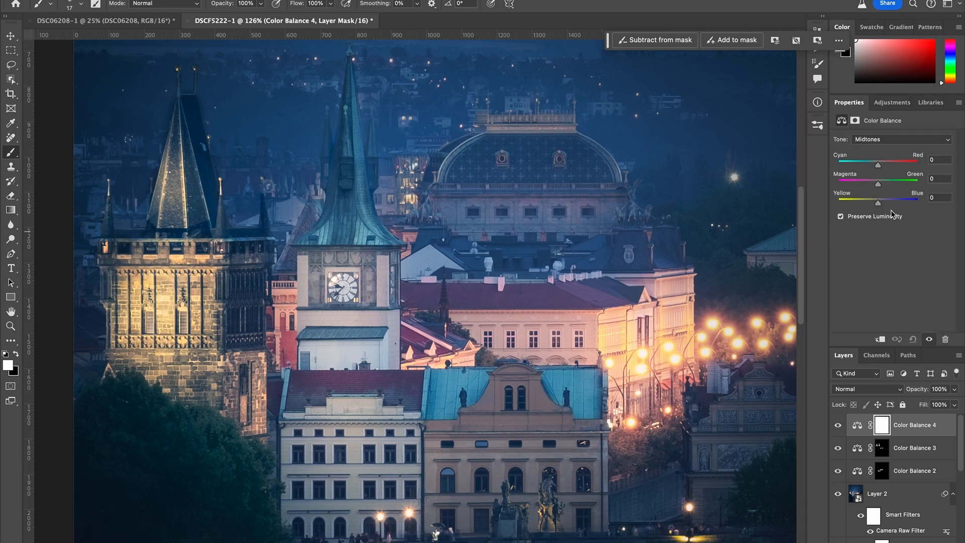
pyautogui.moveTo(387, 272); pyautogui.dragTo(393, 272)
pyautogui.moveTo(308, 318); pyautogui.dragTo(393, 334)
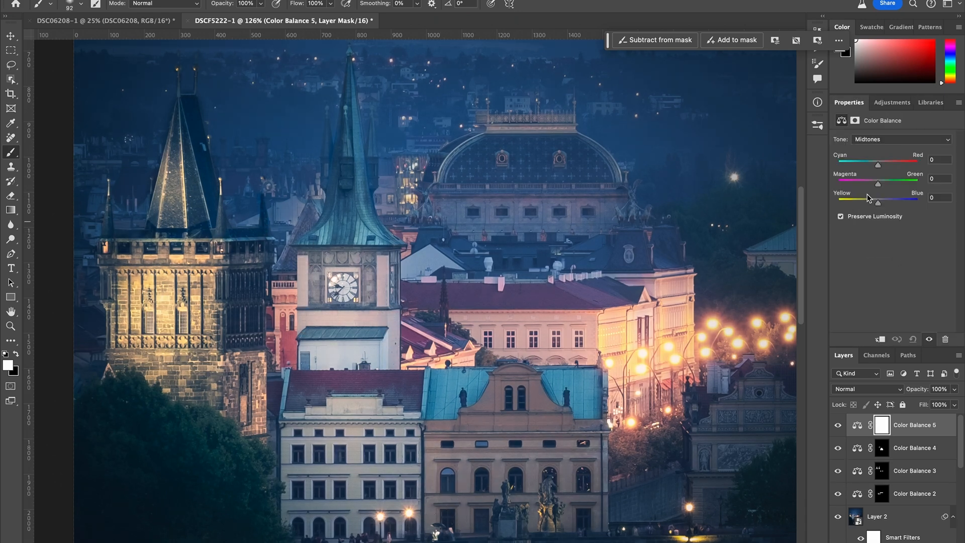
# On Color Balance 5, set the shadows to +14 red and -21 blue, invert the mask, and reveal the white building
pyautogui.moveTo(878, 203); pyautogui.dragTo(870, 203)
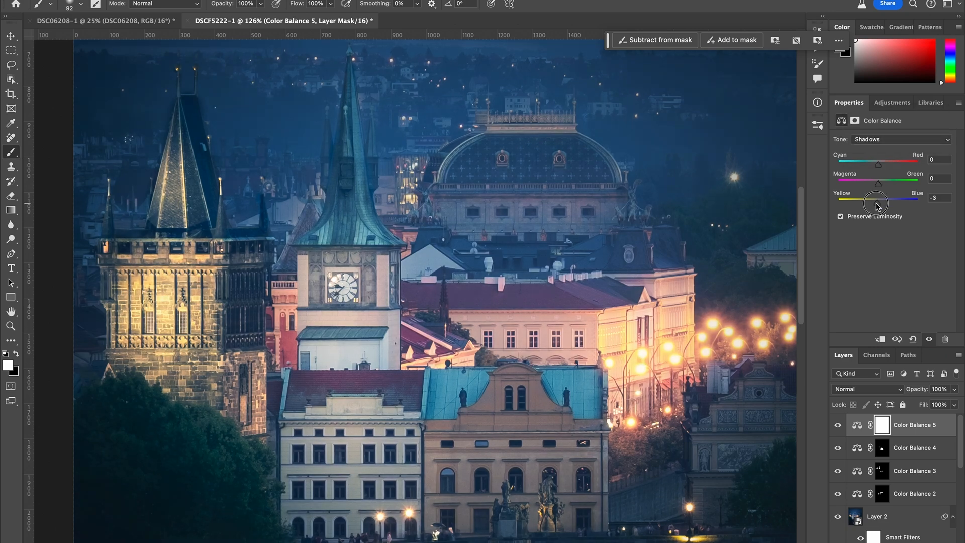
pyautogui.hotkey('ctrl', 'i')
pyautogui.moveTo(317, 479); pyautogui.dragTo(312, 479)
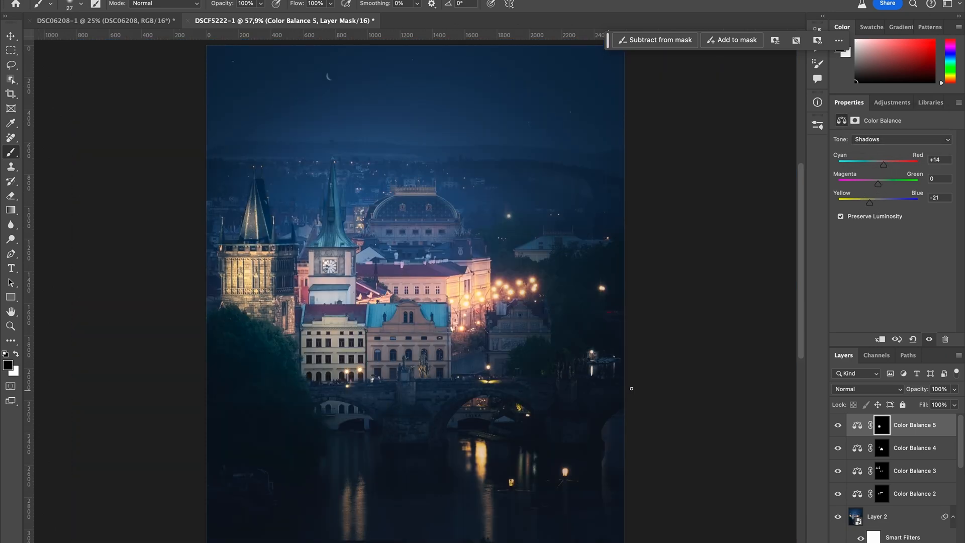
pyautogui.keyDown('shift'); pyautogui.click(916, 495); pyautogui.keyUp('shift')
pyautogui.click(851, 475)
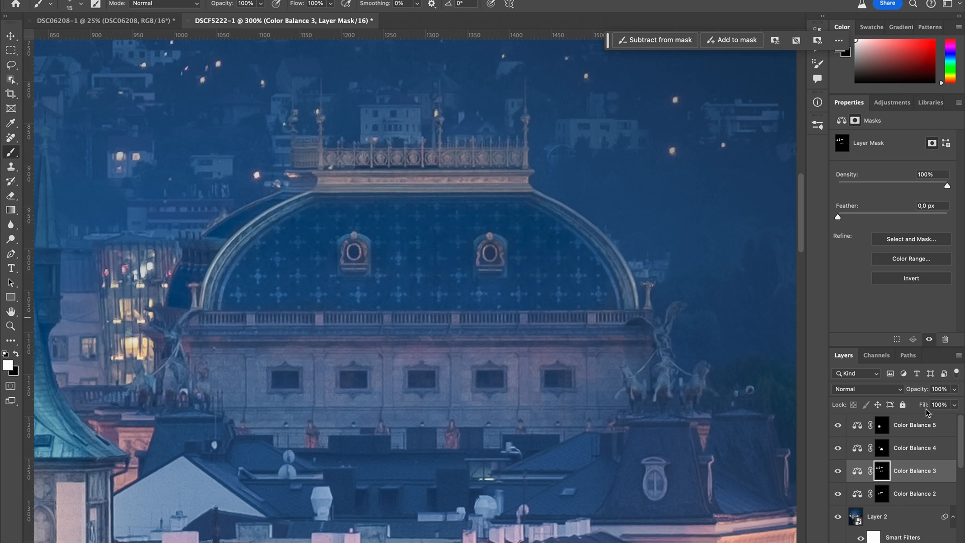
# Add a color balance layer above the others with highlights at +17 red and -18 blue, and invert its mask
pyautogui.click(914, 425)
pyautogui.click(892, 102)
pyautogui.click(897, 233)
pyautogui.click(901, 140)
pyautogui.click(877, 150)
pyautogui.moveTo(878, 203); pyautogui.dragTo(871, 203)
pyautogui.moveTo(878, 165); pyautogui.dragTo(884, 165)
pyautogui.press('super+i')
# Paint the Color Balance 6 mask over the domed building's balustrade, round windows, rims and cornice, and toggle the color balance layers to compare
pyautogui.moveTo(308, 178); pyautogui.dragTo(397, 188)
pyautogui.moveTo(354, 251); pyautogui.dragTo(351, 250)
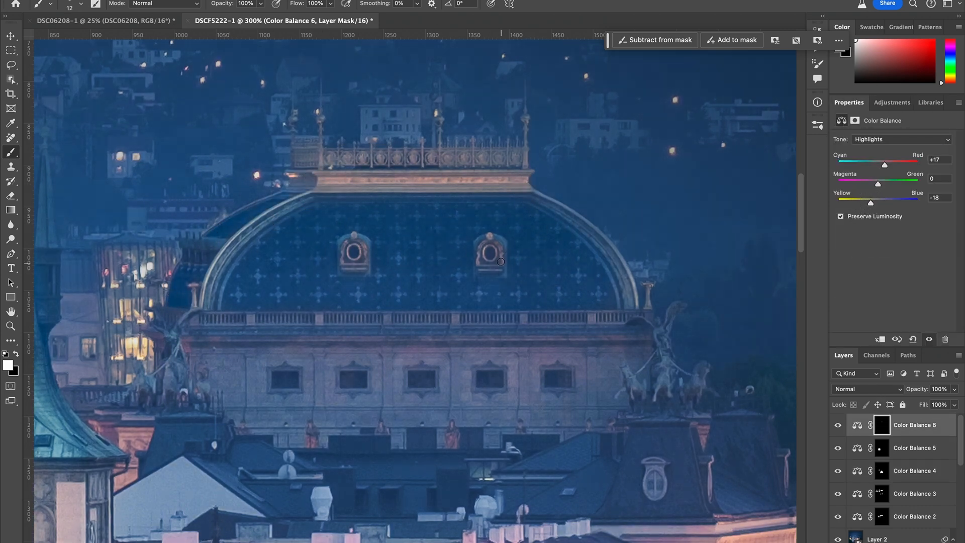
pyautogui.moveTo(316, 151); pyautogui.dragTo(525, 153)
pyautogui.moveTo(201, 263); pyautogui.dragTo(191, 264)
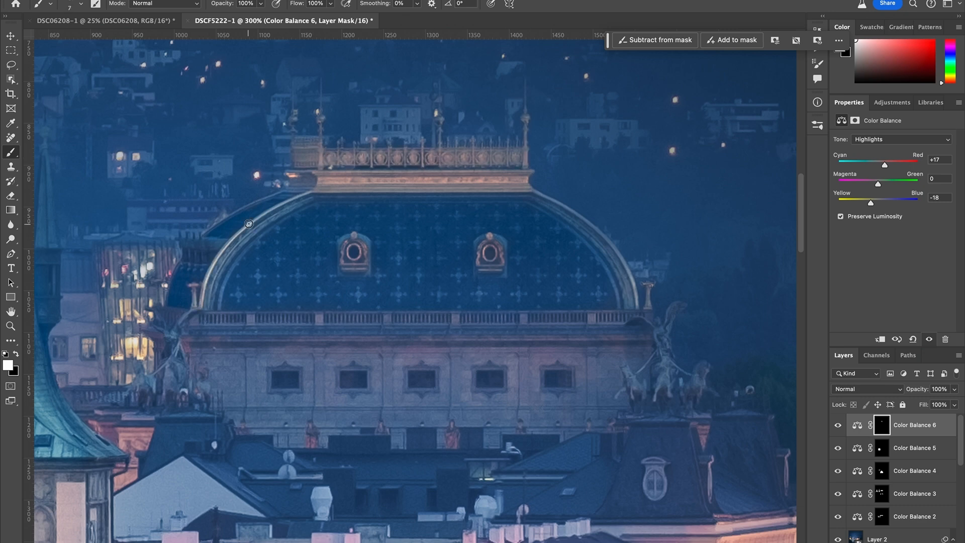
pyautogui.moveTo(649, 293); pyautogui.dragTo(648, 306)
pyautogui.moveTo(244, 337); pyautogui.dragTo(246, 336)
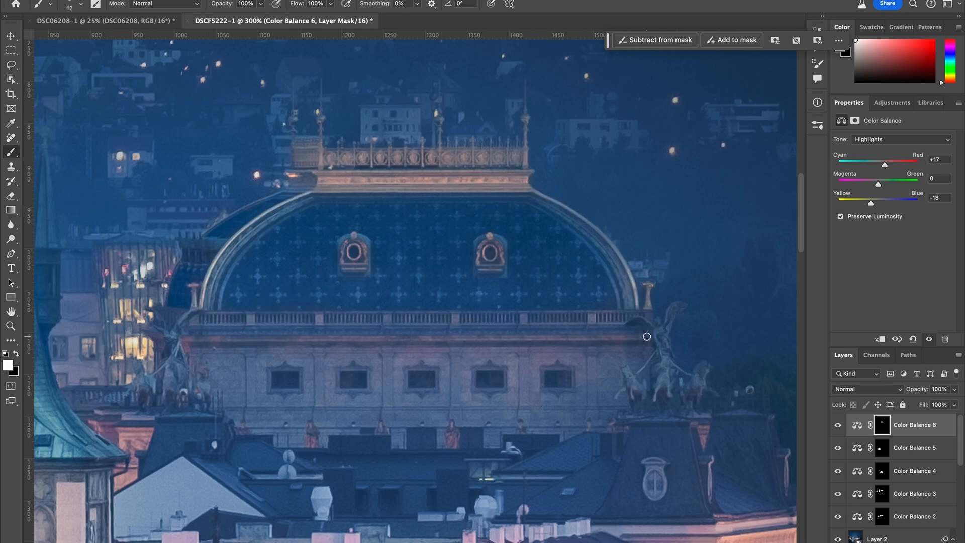
pyautogui.moveTo(132, 438); pyautogui.dragTo(126, 480)
pyautogui.press('super+0')
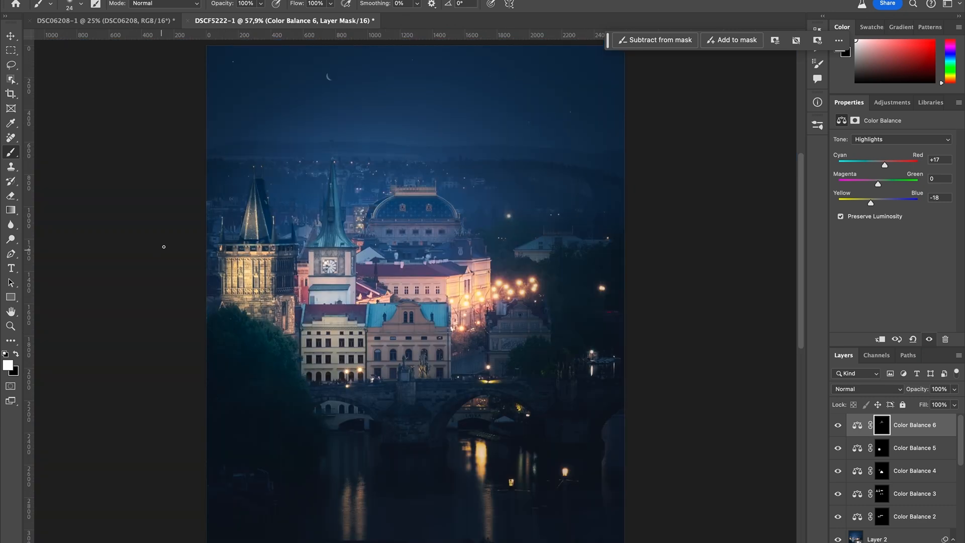
pyautogui.keyDown('shift'); pyautogui.click(921, 514); pyautogui.keyUp('shift')
pyautogui.press('super+comma')
pyautogui.press('super+comma')
# Extend the Color Balance 2 mask over the small ornamented building's red roof behind the street lamps
pyautogui.click(916, 495)
pyautogui.click(916, 522)
pyautogui.click(882, 516)
pyautogui.press('super+plus')
pyautogui.press('super+plus')
pyautogui.press('super+plus')
pyautogui.press('super+plus')
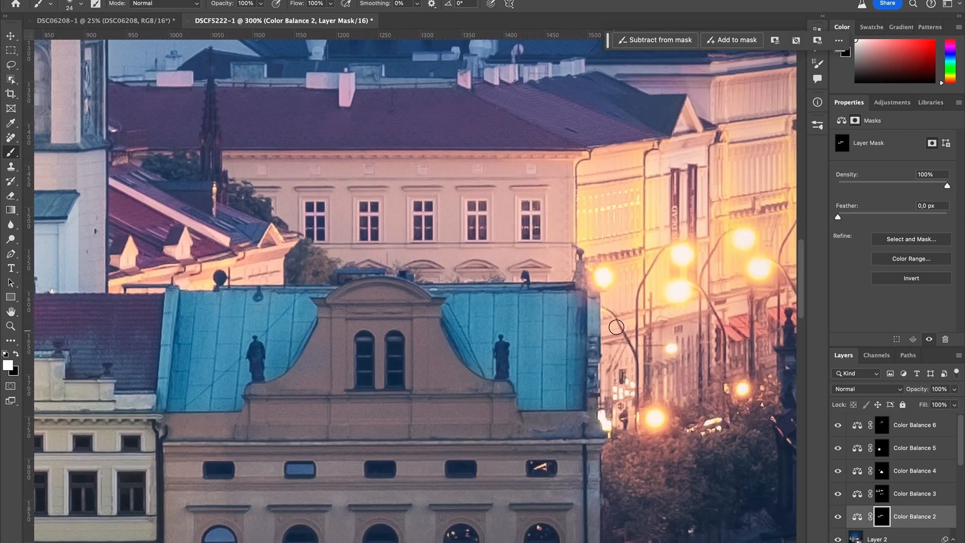
pyautogui.moveTo(679, 307); pyautogui.dragTo(241, 239)
pyautogui.moveTo(557, 237); pyautogui.dragTo(632, 293)
pyautogui.moveTo(399, 327); pyautogui.dragTo(397, 327)
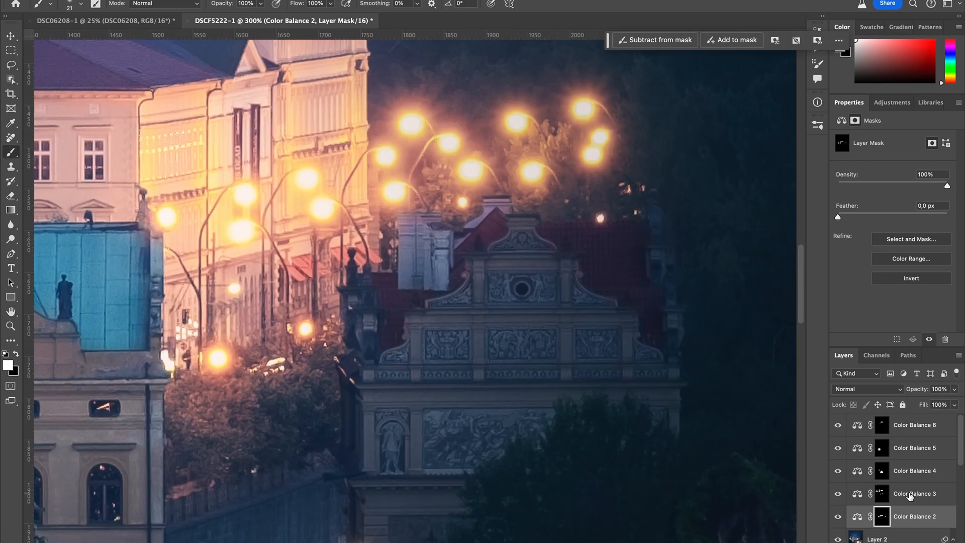
# Paint the Color Balance 6 mask over the small ornamented building's gable and facade trim
pyautogui.click(882, 425)
pyautogui.moveTo(539, 397); pyautogui.dragTo(388, 442)
pyautogui.moveTo(663, 393); pyautogui.dragTo(654, 393)
pyautogui.moveTo(464, 507); pyautogui.dragTo(436, 330)
pyautogui.moveTo(347, 395); pyautogui.dragTo(340, 395)
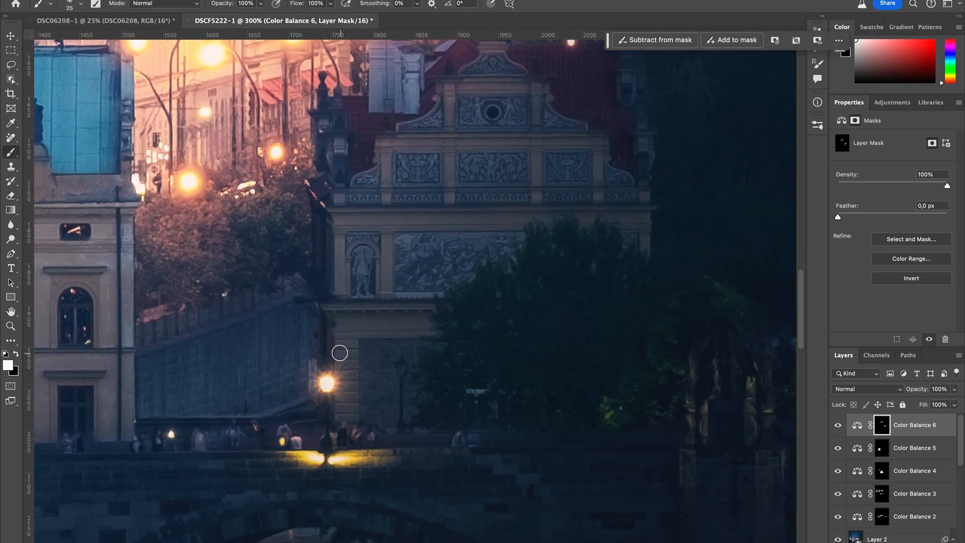
# Paint the Color Balance 3 mask over the distant roof right of the dome, and select all the color balance layers
pyautogui.press('super+0')
pyautogui.press('super+minus')
pyautogui.click(878, 493)
pyautogui.moveTo(503, 256); pyautogui.dragTo(520, 265)
pyautogui.click(882, 425)
pyautogui.keyDown('shift'); pyautogui.click(915, 521); pyautogui.keyUp('shift')
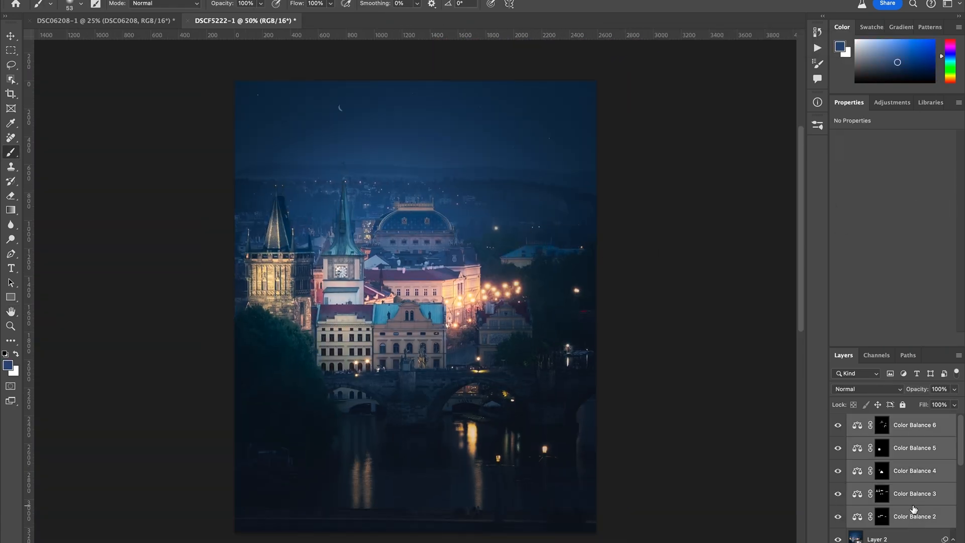
# Create a gray-filled layer named soft light in Soft Light mode above the color balance layers
pyautogui.click(914, 425)
pyautogui.press('shift+super+n')
pyautogui.write('soft light')
pyautogui.click(434, 298)
pyautogui.click(432, 465)
pyautogui.press('Return')
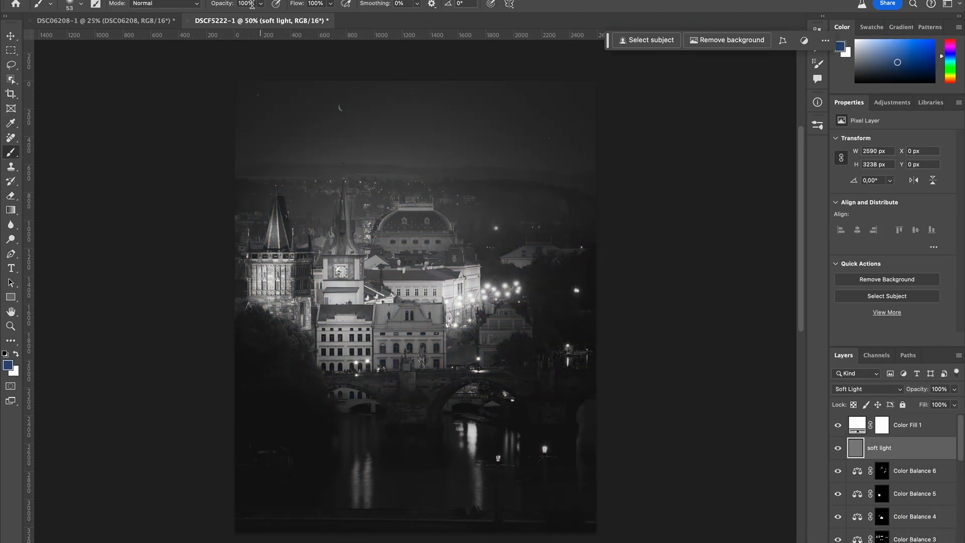
# Dodge and burn the clock tower's roof and facade on the soft light layer with a soft brush at 4% opacity
pyautogui.scroll(5, 341, 310)
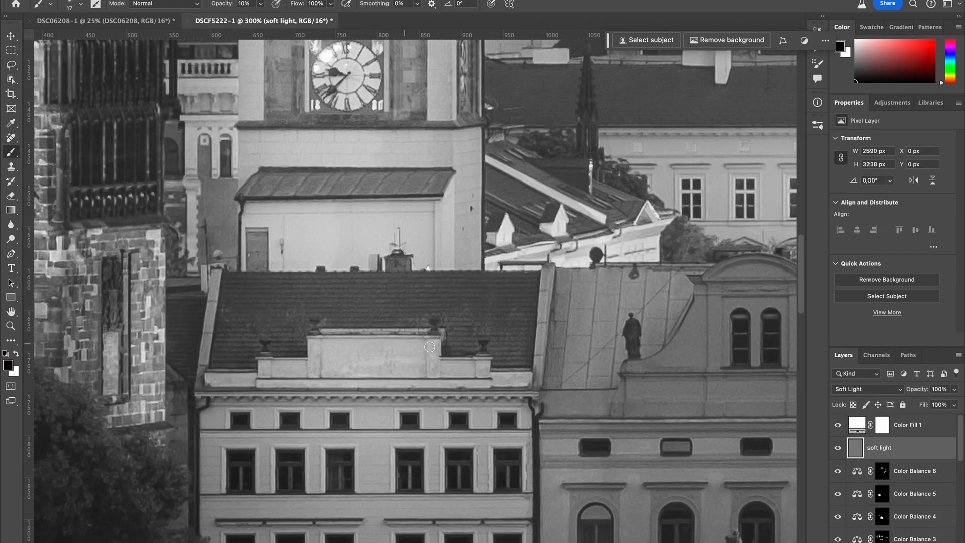
pyautogui.click(857, 470)
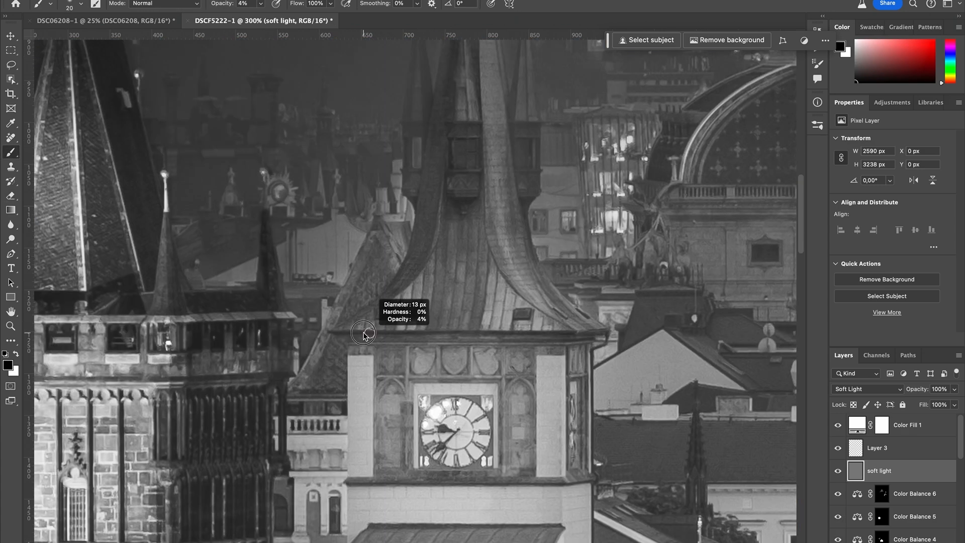
pyautogui.press('x')
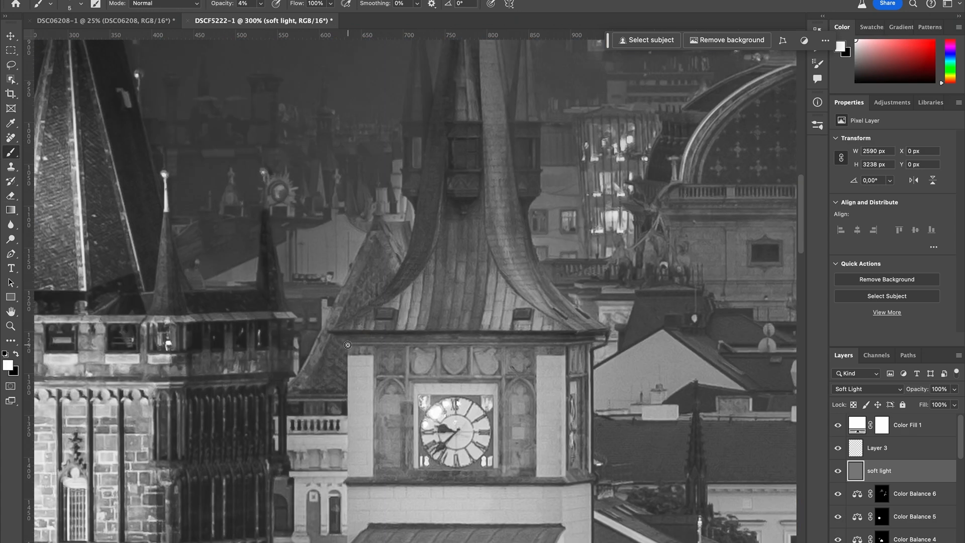
pyautogui.press('x')
pyautogui.press(']')
pyautogui.press(']')
pyautogui.hotkey('ctrl', '-')
pyautogui.hotkey('ctrl', '+')
pyautogui.press('x')
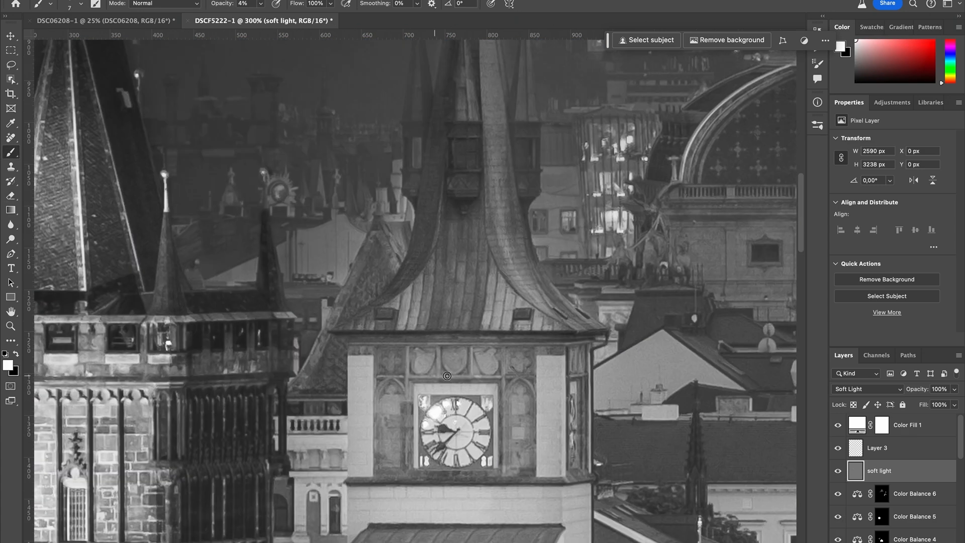
# Dodge and burn the stone bridge tower's columns and masonry with small soft brushes, raising the brush opacity to 8%
pyautogui.press('x')
pyautogui.hotkey('ctrl', '-')
pyautogui.hotkey('ctrl', '-')
pyautogui.press(']')
pyautogui.press(']')
pyautogui.press(']')
pyautogui.press(']')
pyautogui.hotkey('ctrl', '+')
pyautogui.hotkey('ctrl', '+')
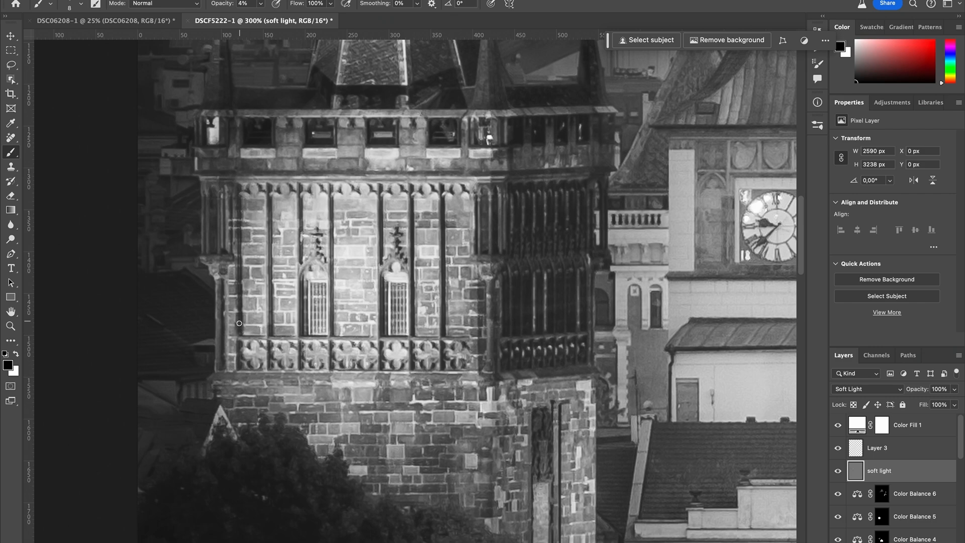
pyautogui.press('x')
pyautogui.press('0')
pyautogui.press('8')
pyautogui.hotkey('ctrl', '-')
pyautogui.hotkey('ctrl', '+')
pyautogui.press('[')
pyautogui.press('[')
pyautogui.press('x')
pyautogui.press('x')
pyautogui.moveTo(395, 234)
pyautogui.mouseDown()
pyautogui.moveTo(606, 233)
pyautogui.moveTo(396, 234)
pyautogui.mouseUp()
pyautogui.press('x')
pyautogui.press('x')
# Hide the black-and-white Color Fill 1 layer, reselect the soft light layer, and browse the grass painting and texturing brushes
pyautogui.click(838, 425)
pyautogui.hotkey('ctrl', '-')
pyautogui.hotkey('ctrl', '-')
pyautogui.hotkey('ctrl', '-')
pyautogui.hotkey('ctrl', '-')
pyautogui.scroll(-10, 894, 482)
pyautogui.click(879, 471)
pyautogui.click(81, 4)
pyautogui.scroll(-5, 110, 237)
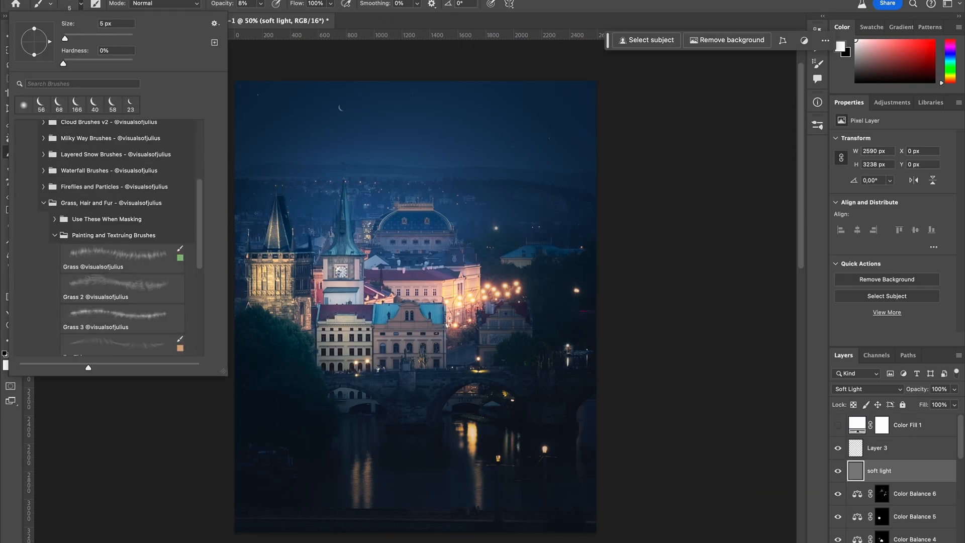
pyautogui.hotkey('ctrl', '+')
pyautogui.hotkey('ctrl', '+')
pyautogui.hotkey('ctrl', '+')
pyautogui.hotkey('ctrl', '+')
pyautogui.press('super+minus')
pyautogui.press('super+minus')
pyautogui.press('super+minus')
pyautogui.press('super+minus')
pyautogui.press('x')
pyautogui.press('x')
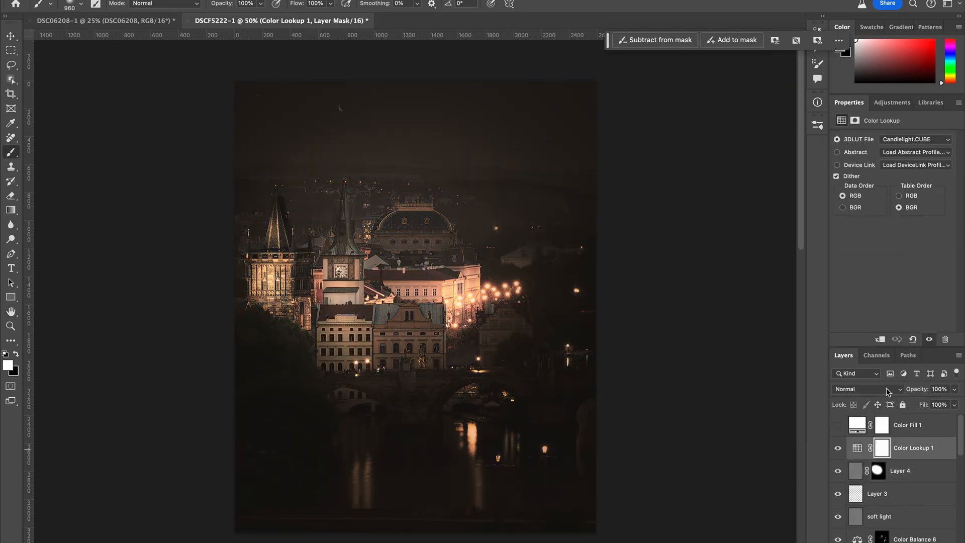
# Invert the mask of the Candlelight color lookup layer
pyautogui.hotkey('ctrl', 'i')
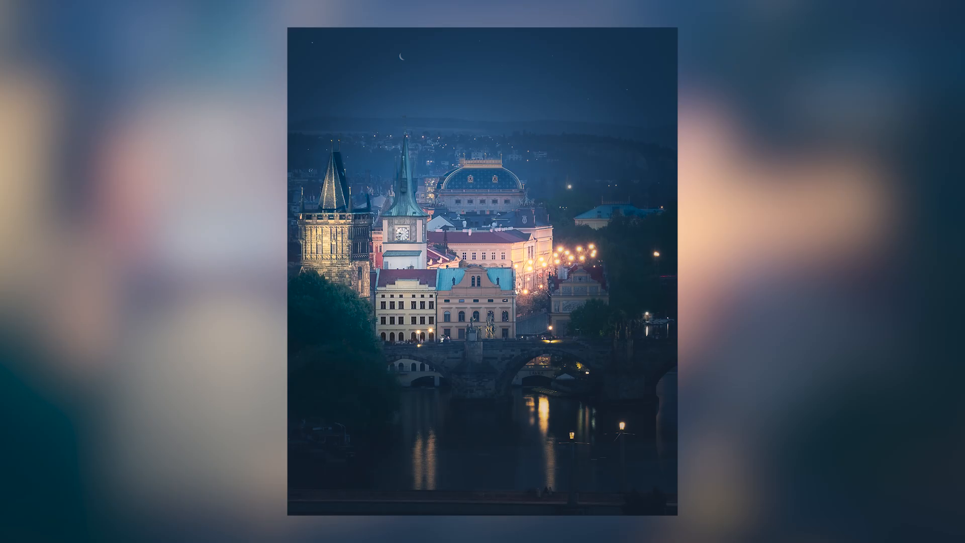